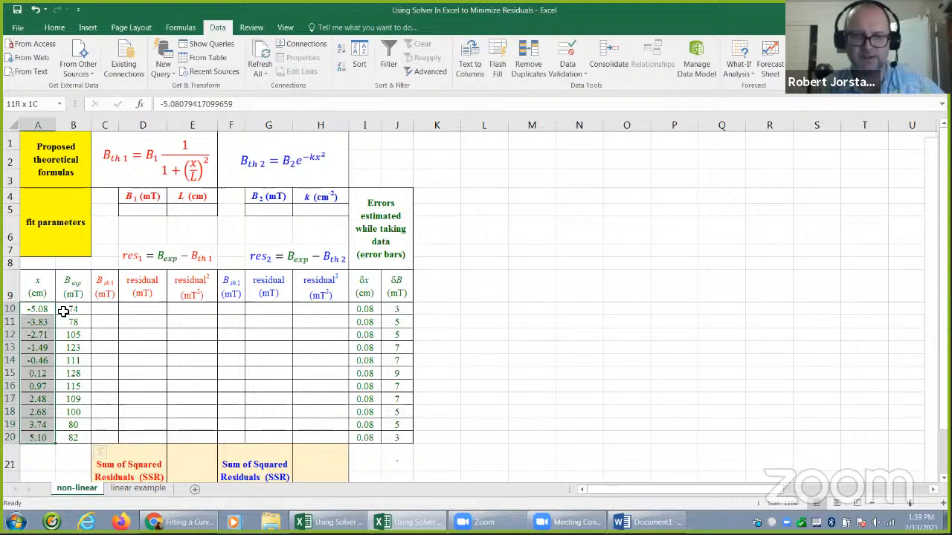
- Review the measured x and B_exp data columns and their estimated δx and δB error columns
left_click_drag(69, 309, 77, 437)
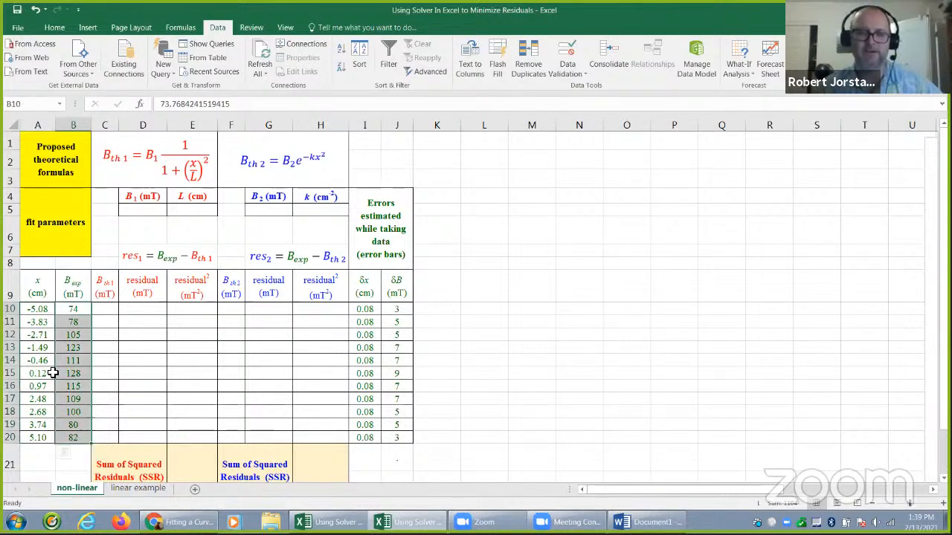
left_click_drag(40, 311, 38, 438)
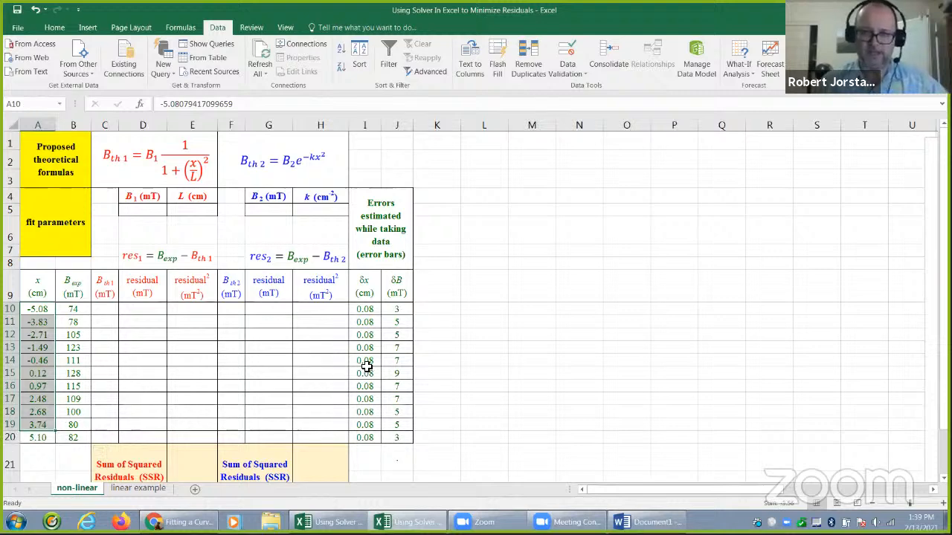
left_click_drag(370, 310, 381, 438)
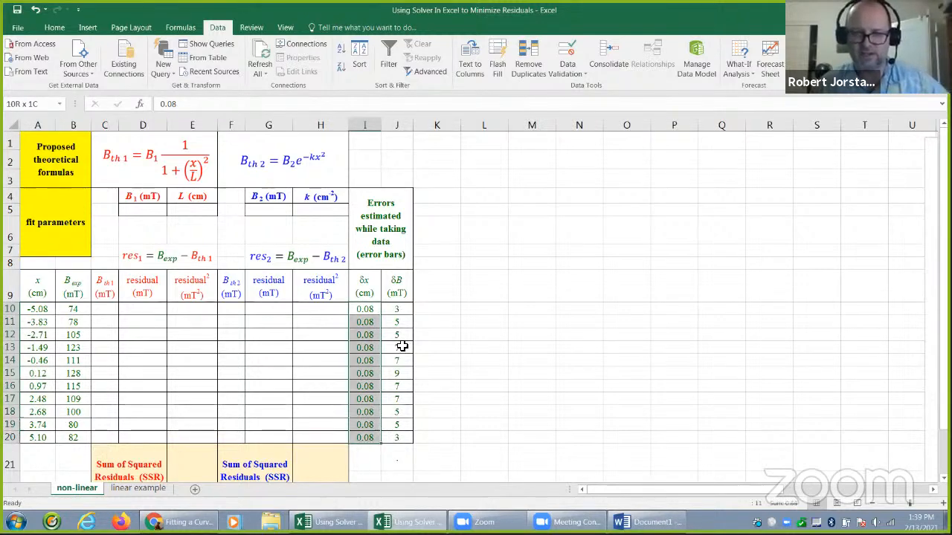
left_click_drag(403, 309, 406, 437)
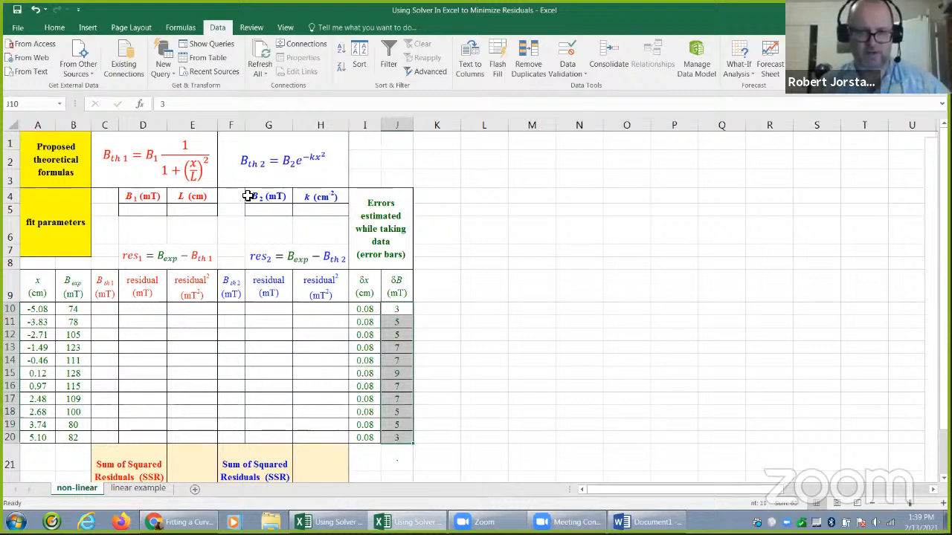
- Compare the two proposed theoretical formulas, B_th1 and B_th2, and the fit parameters they use
left_click(196, 172)
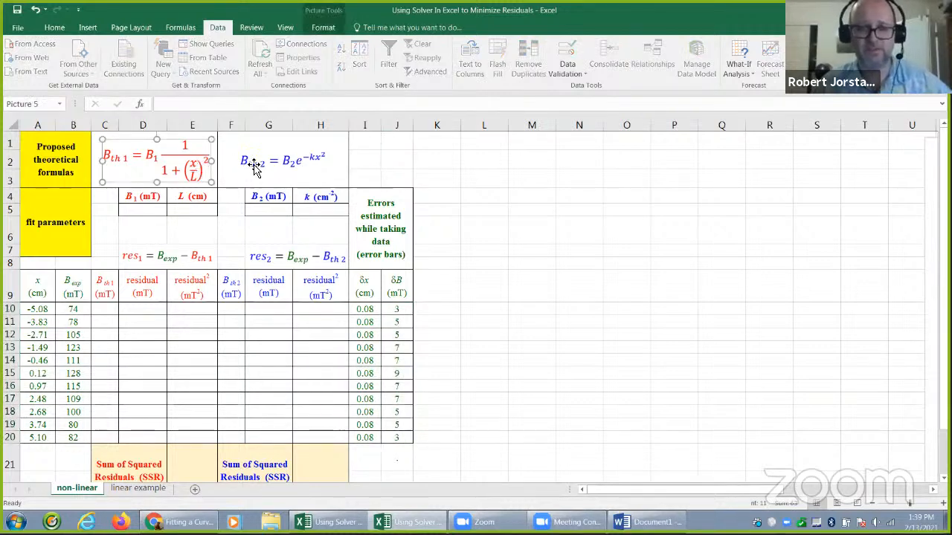
left_click(253, 167)
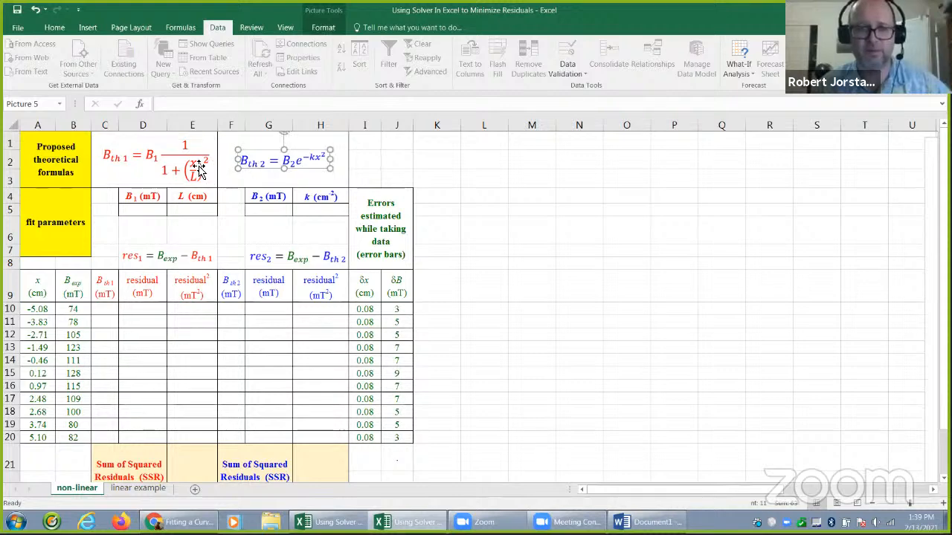
left_click(199, 169)
left_click(269, 167)
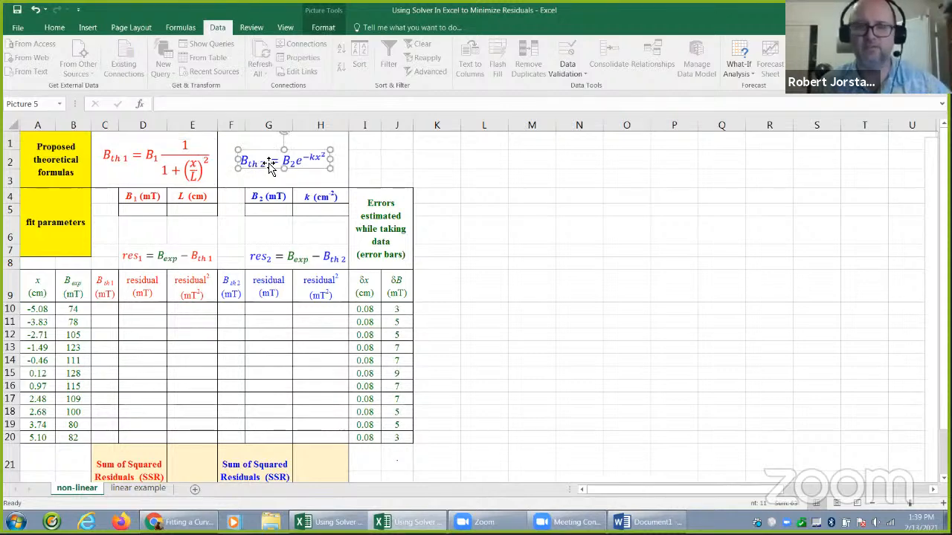
left_click(399, 163)
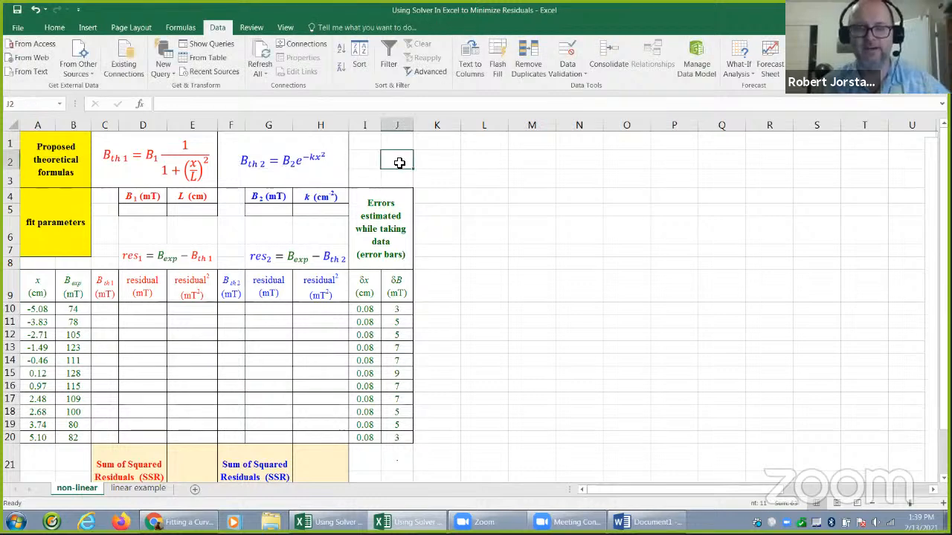
left_click(207, 160)
left_click(269, 164)
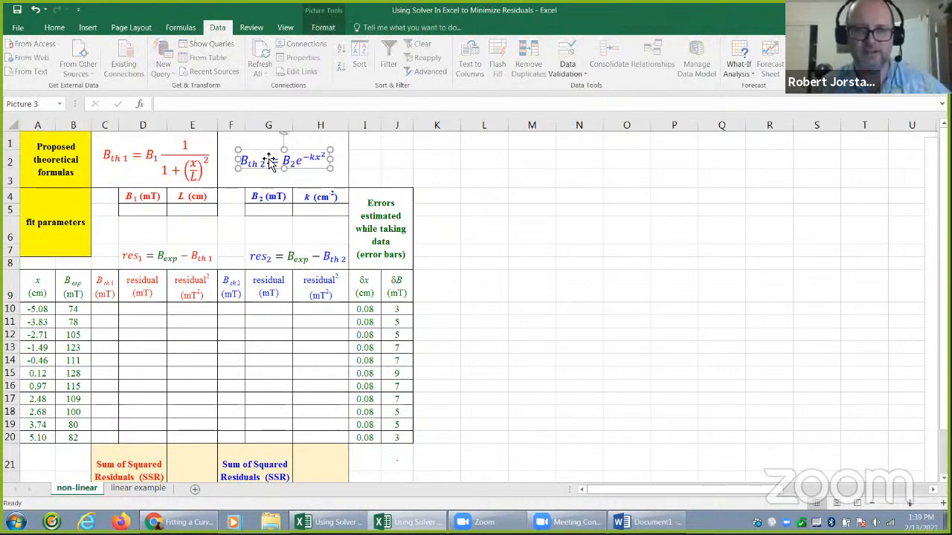
left_click(393, 159)
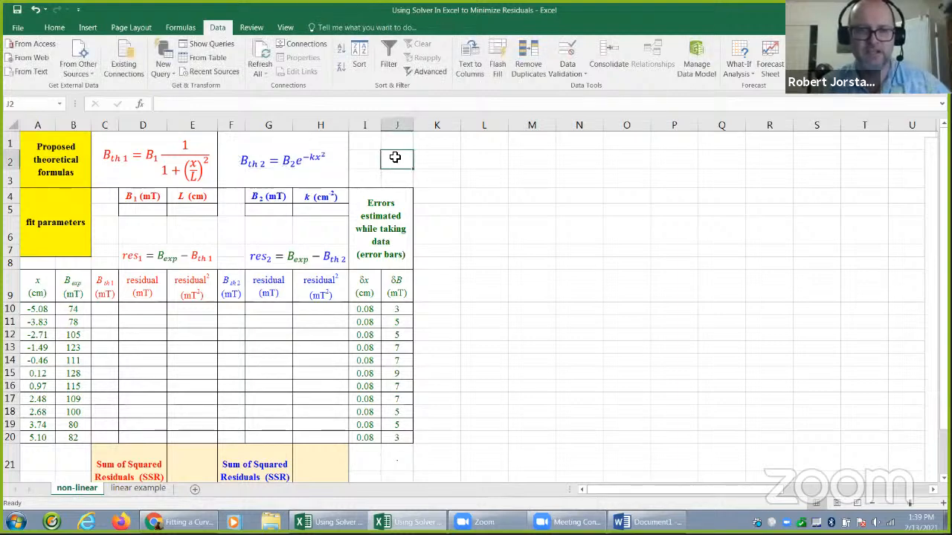
left_click(184, 170)
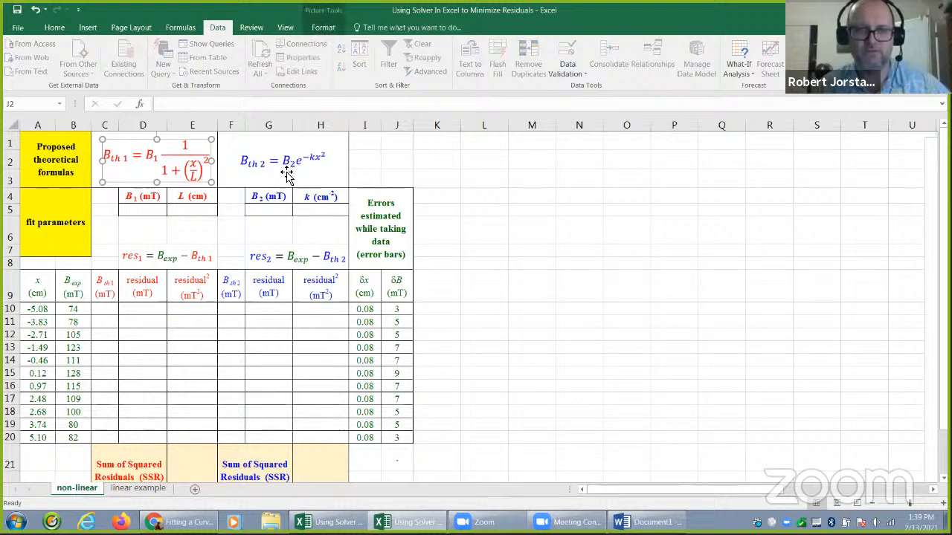
left_click(286, 175)
left_click(155, 165)
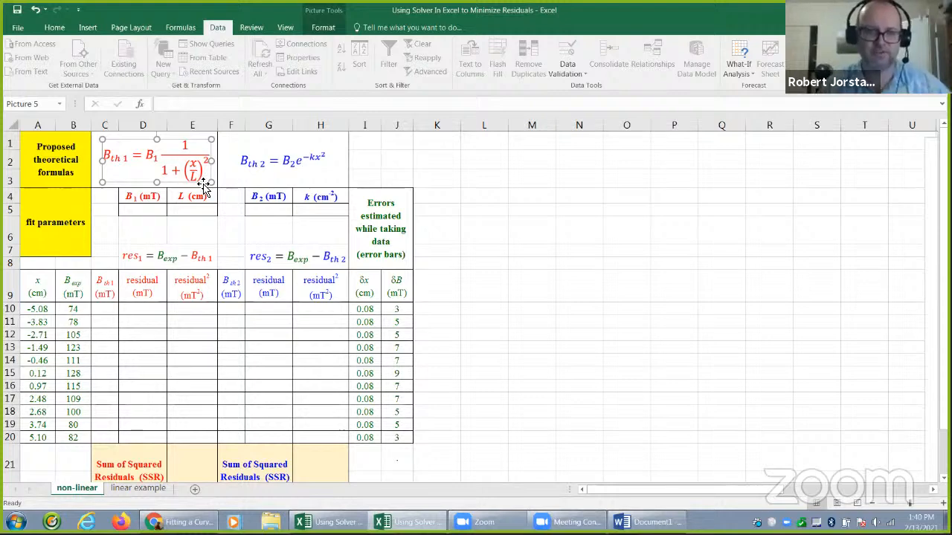
left_click(278, 164)
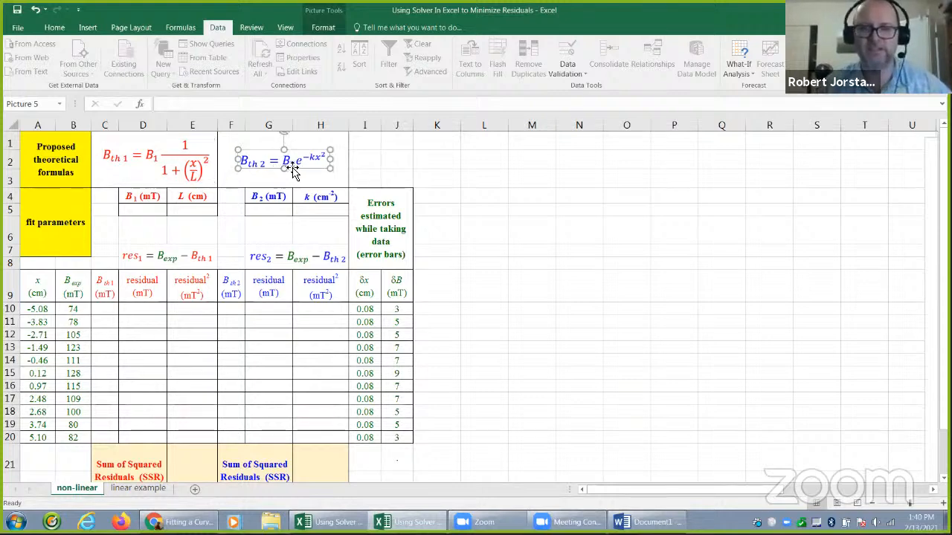
left_click(423, 163)
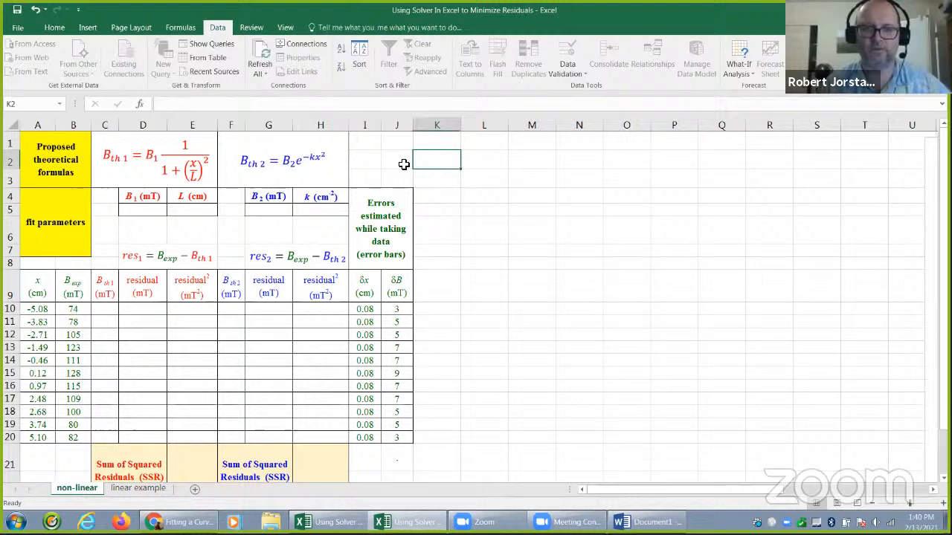
left_click(301, 162)
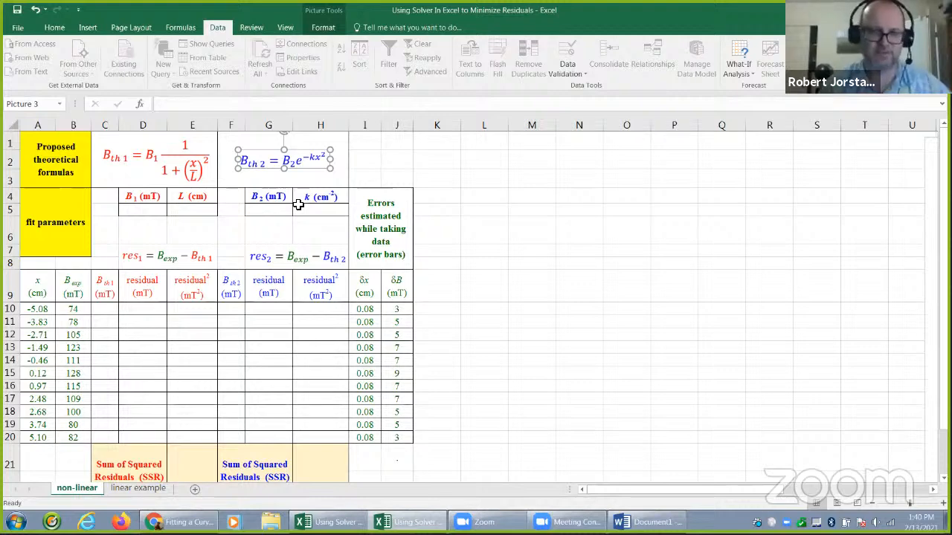
left_click(513, 282)
- Enter 128 mT as the initial guess for both fit parameters B1 and B2, using the measured peak near x = 0
left_click_drag(150, 212, 308, 211)
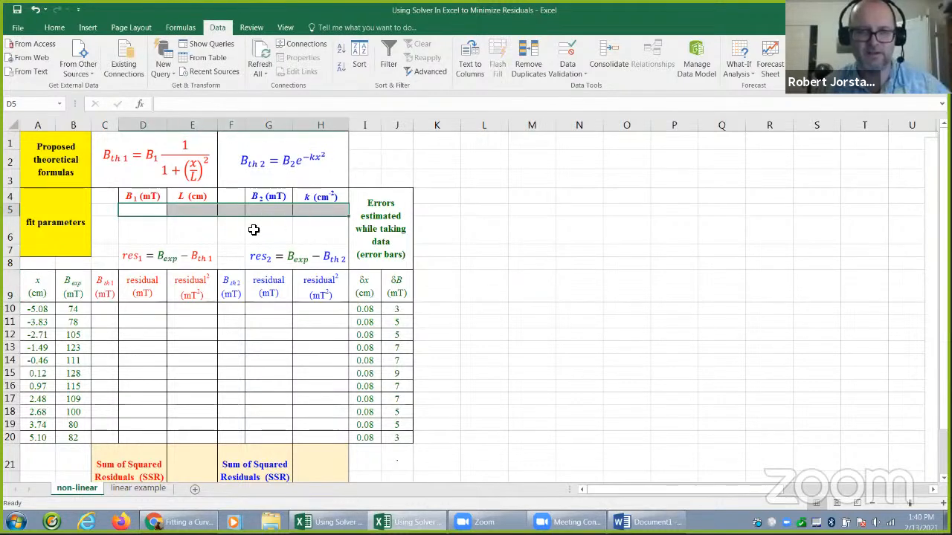
left_click(13, 374)
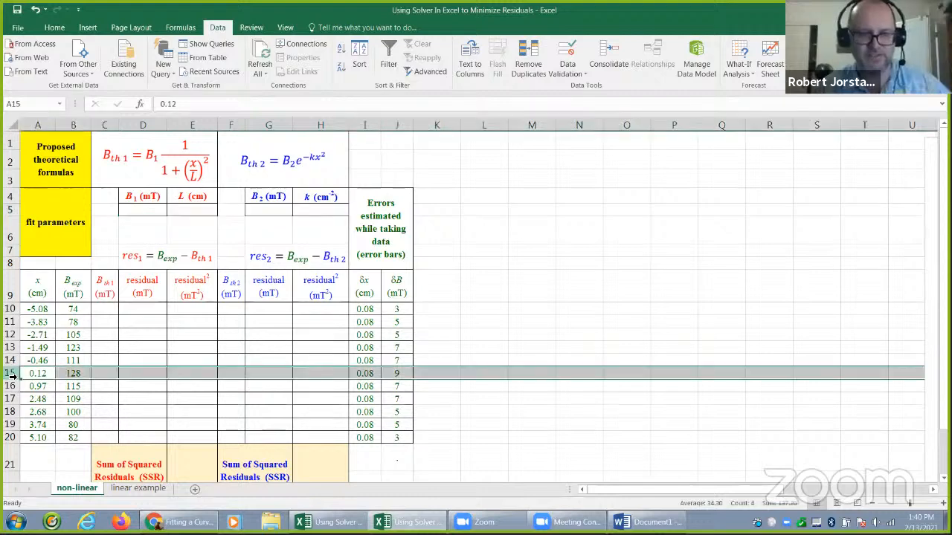
left_click(146, 212)
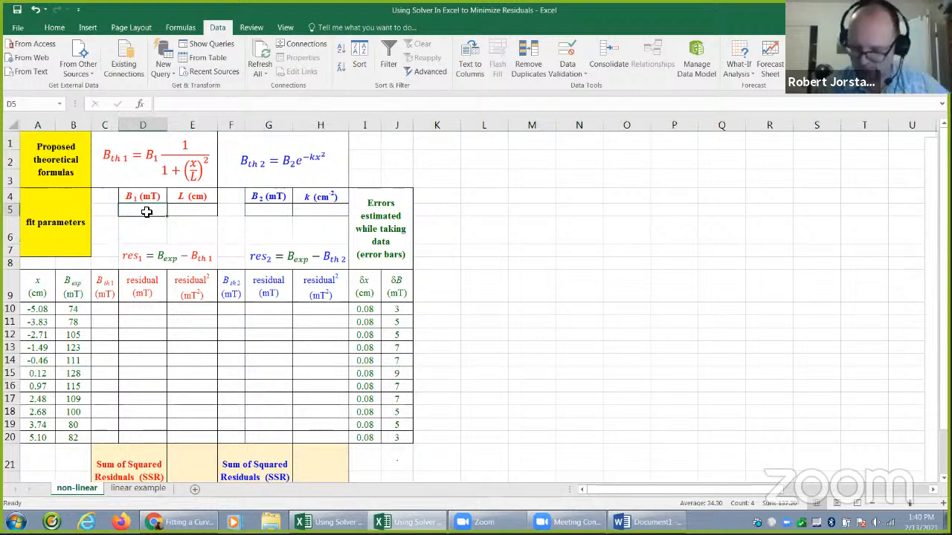
type("12")
key("Tab")
key("Tab")
key("Tab")
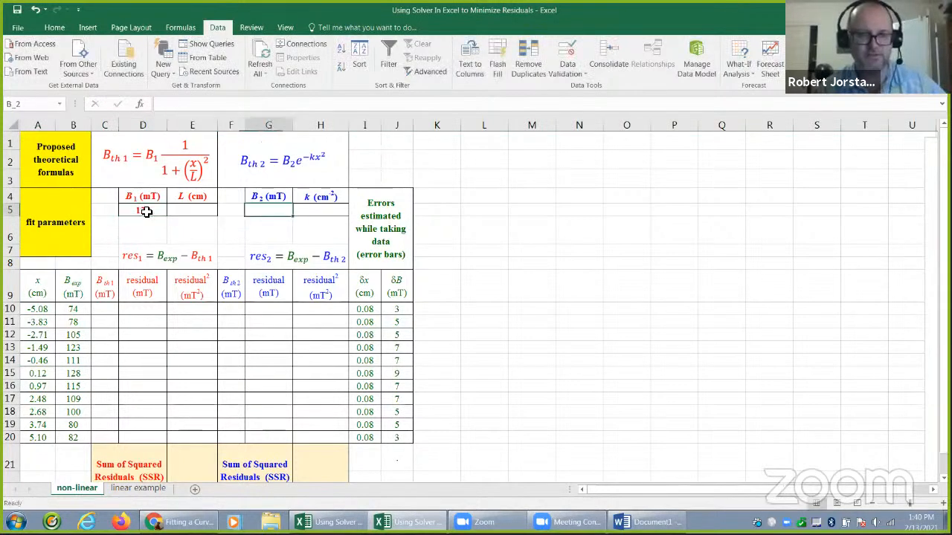
type("128")
left_click(146, 212)
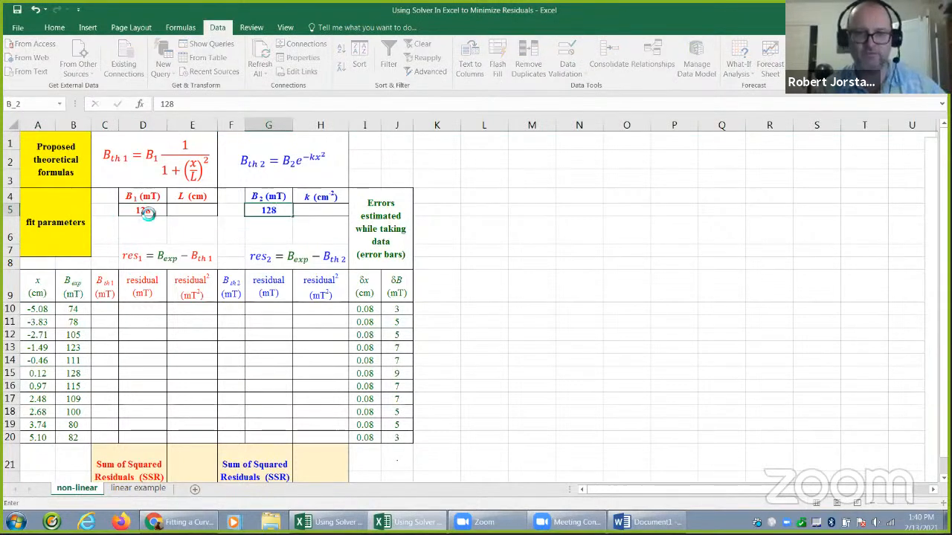
key("Tab")
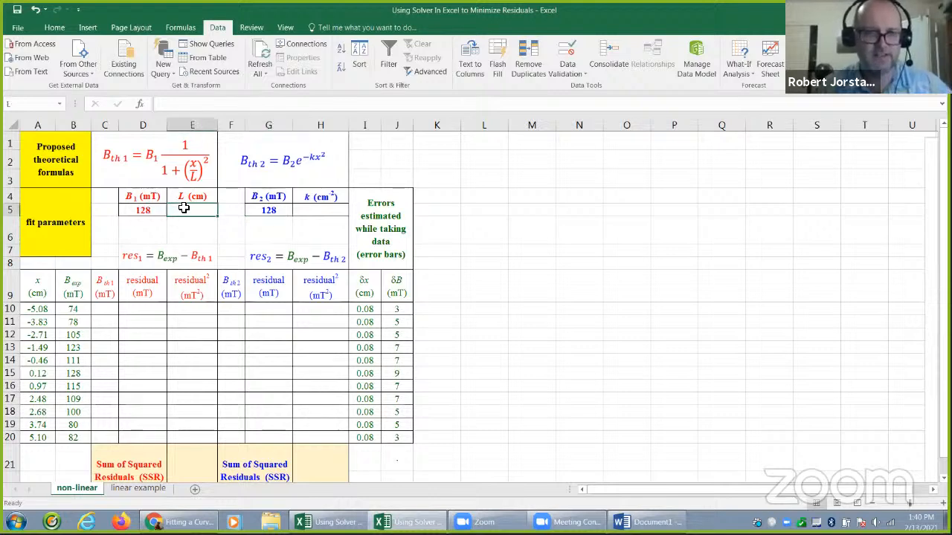
- Set the initial guesses for the fit parameters L and k to 1 each
type("1")
key("Tab")
key("Tab")
key("Tab")
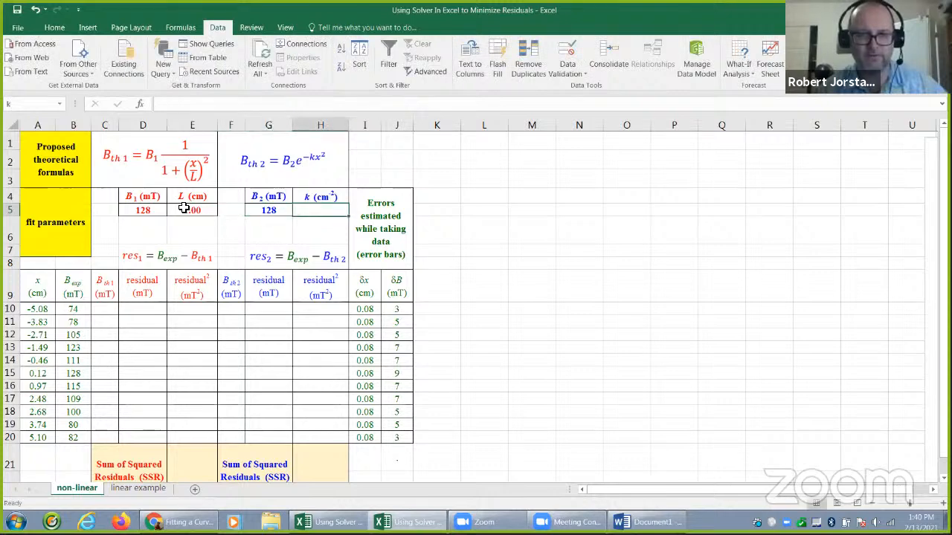
type("1")
key("Return")
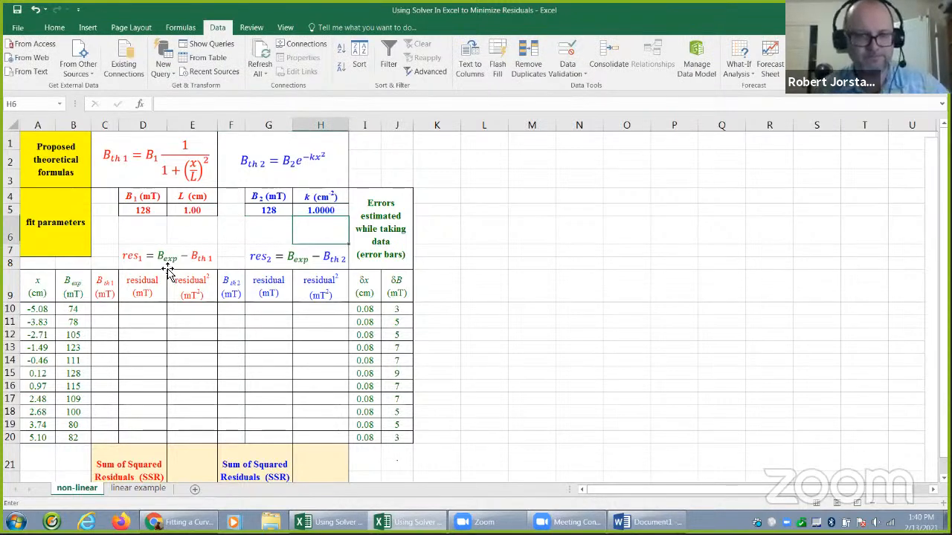
- Enter the first theoretical field formula =b_1/(1+(a10/L)^2) in the B_th1 column at C10
left_click(110, 310)
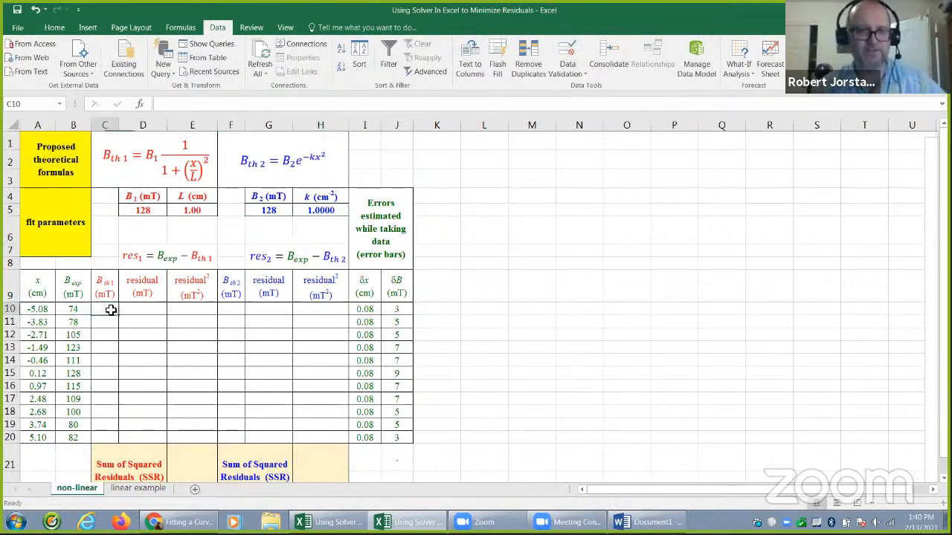
left_click(126, 155)
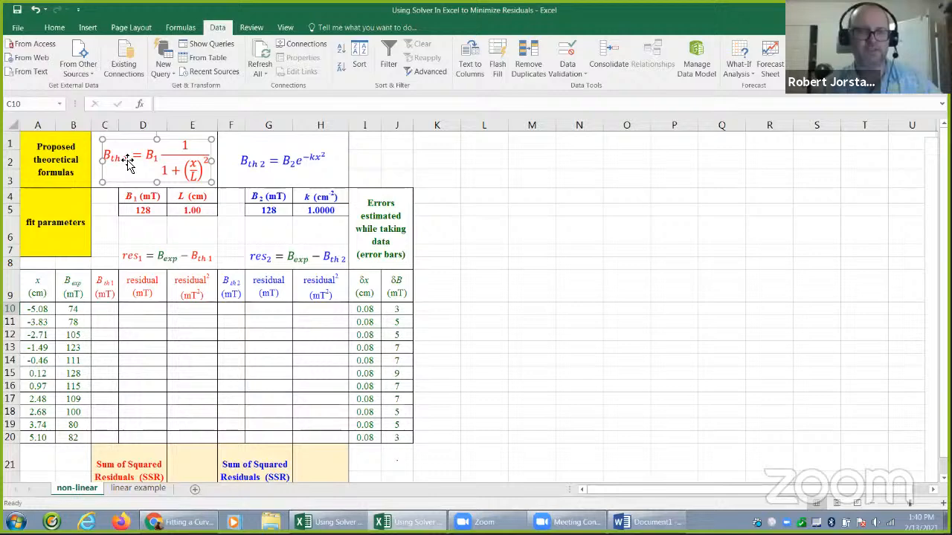
left_click(108, 312)
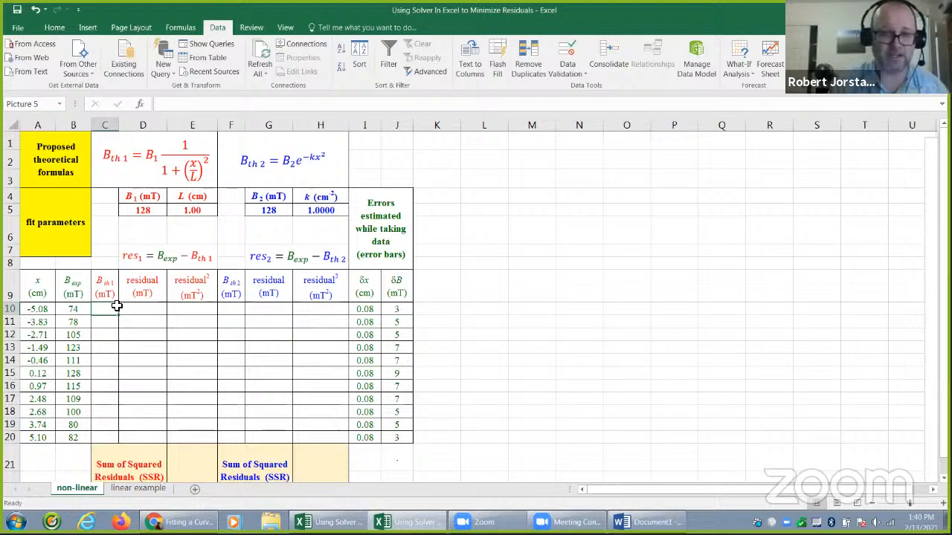
type("=b_1")
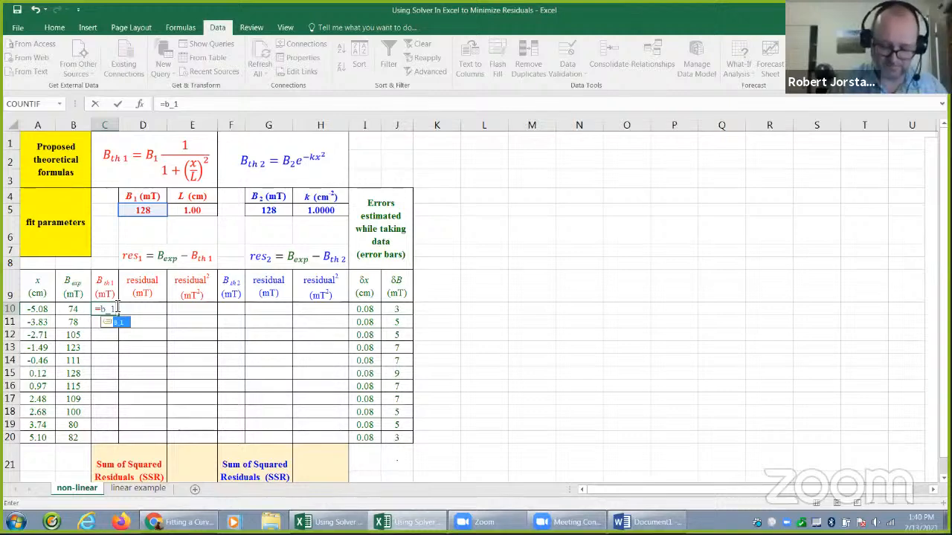
type("/")
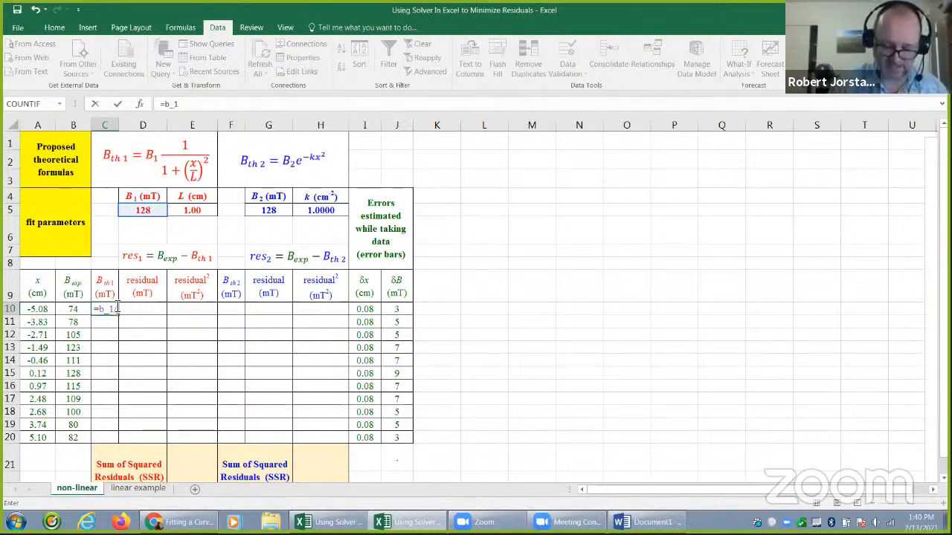
type("(1")
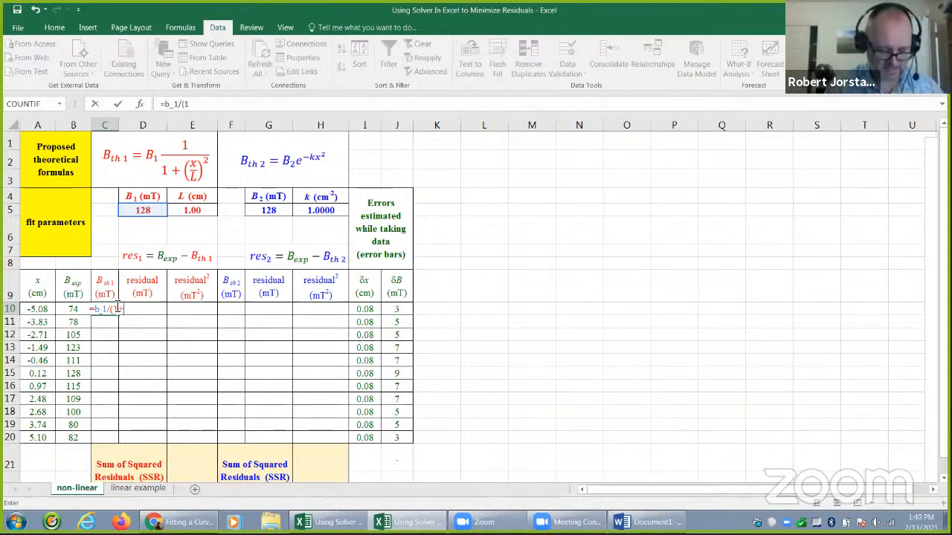
type("+a10")
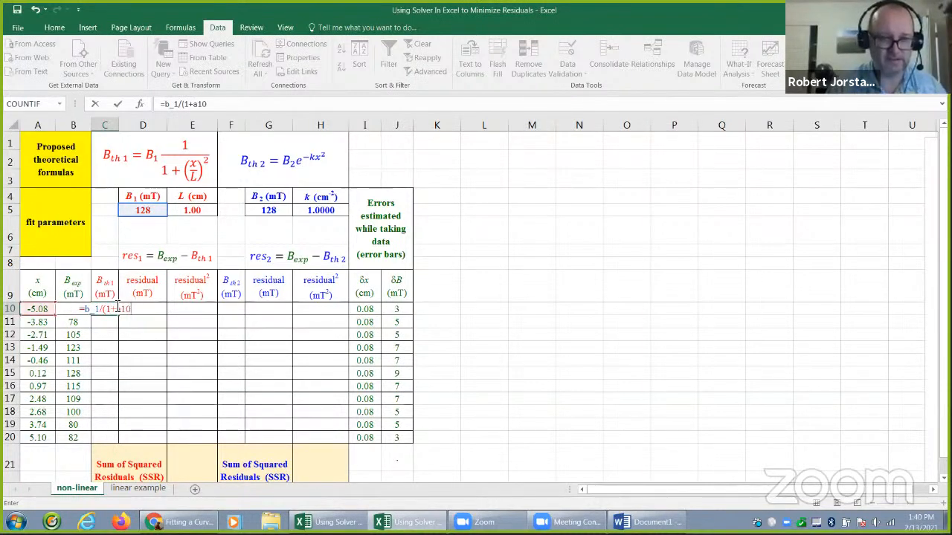
key("BackSpace")
key("BackSpace")
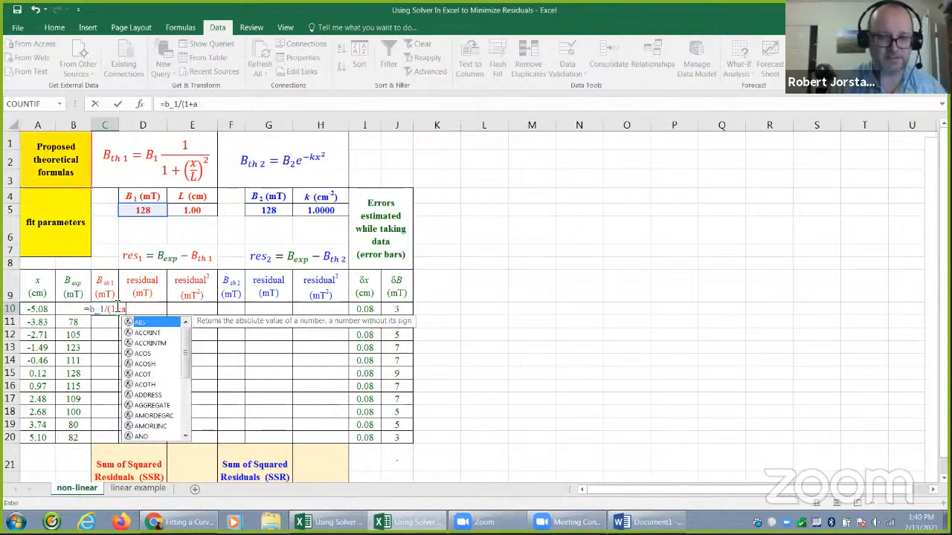
key("BackSpace")
type("a10/")
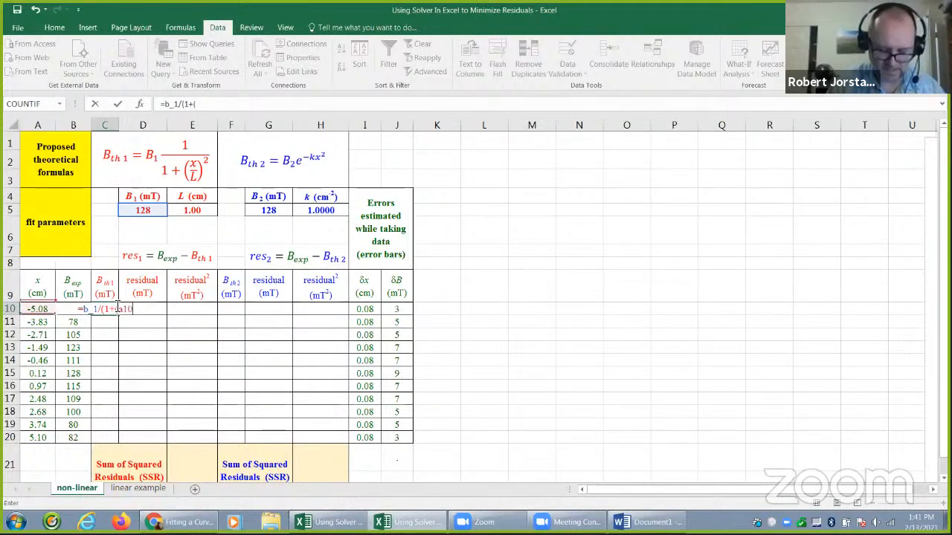
type("L)^")
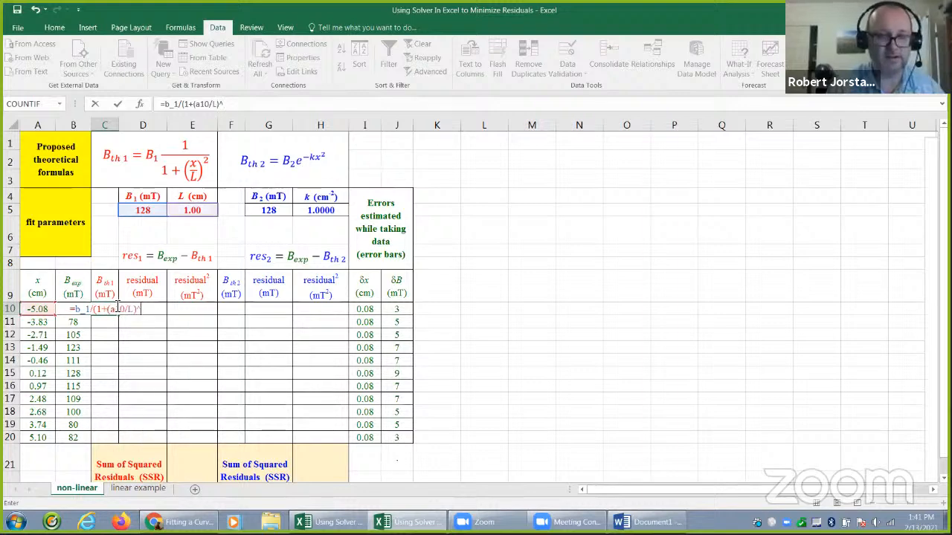
type("2)")
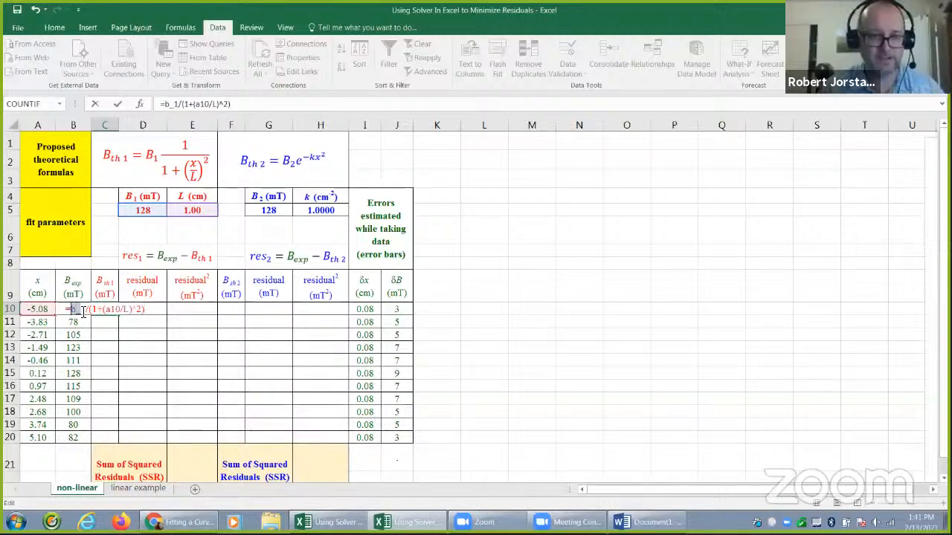
left_click_drag(87, 311, 140, 312)
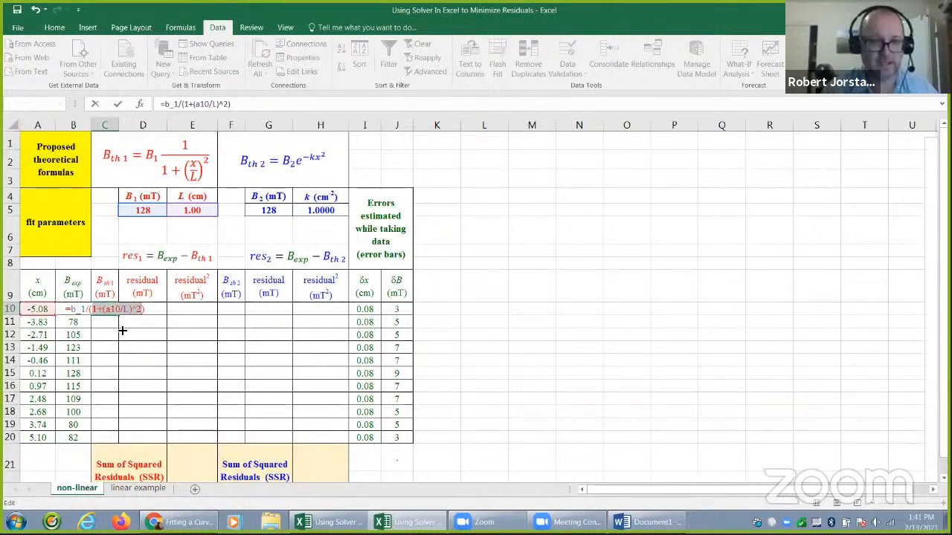
key("Return")
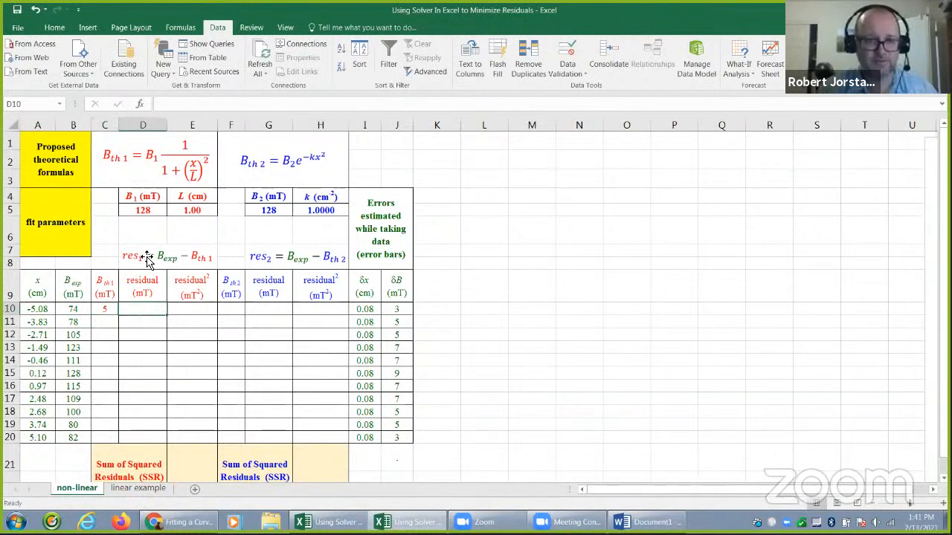
- Calculate the first model's residual in D10 as measured minus theoretical field, =B10-C10
left_click(147, 258)
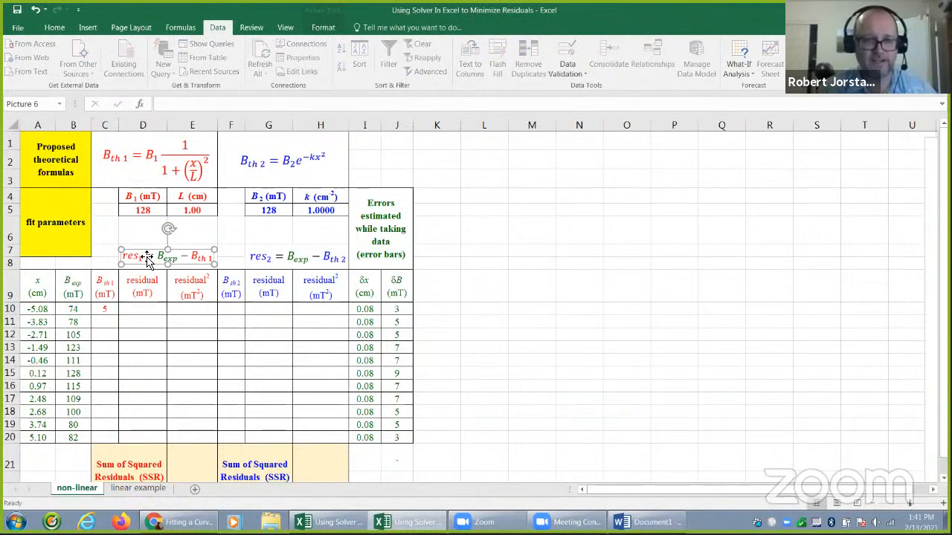
left_click(144, 311)
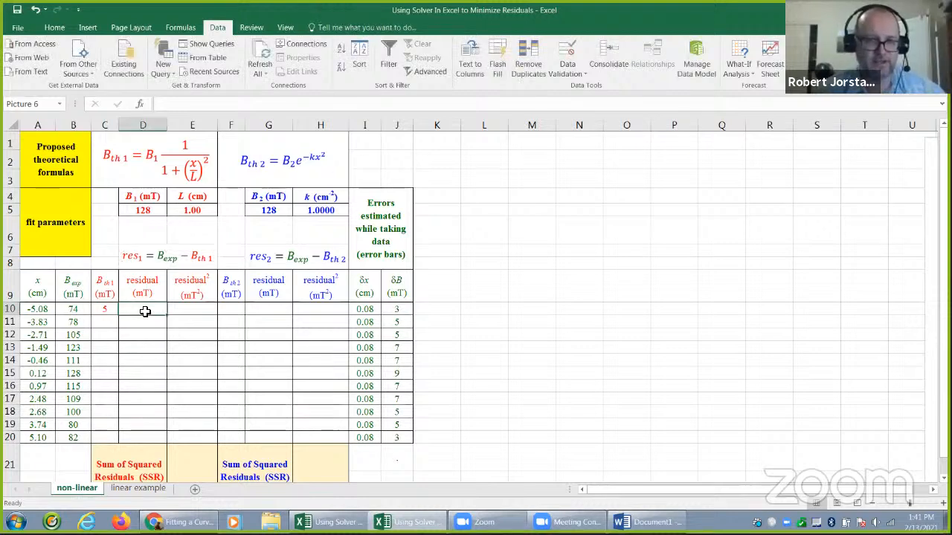
type("=")
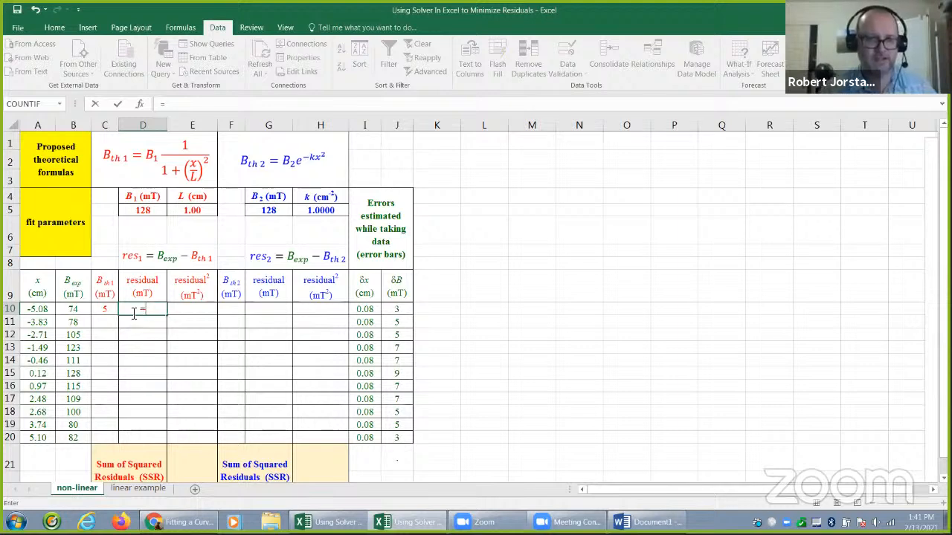
left_click(79, 312)
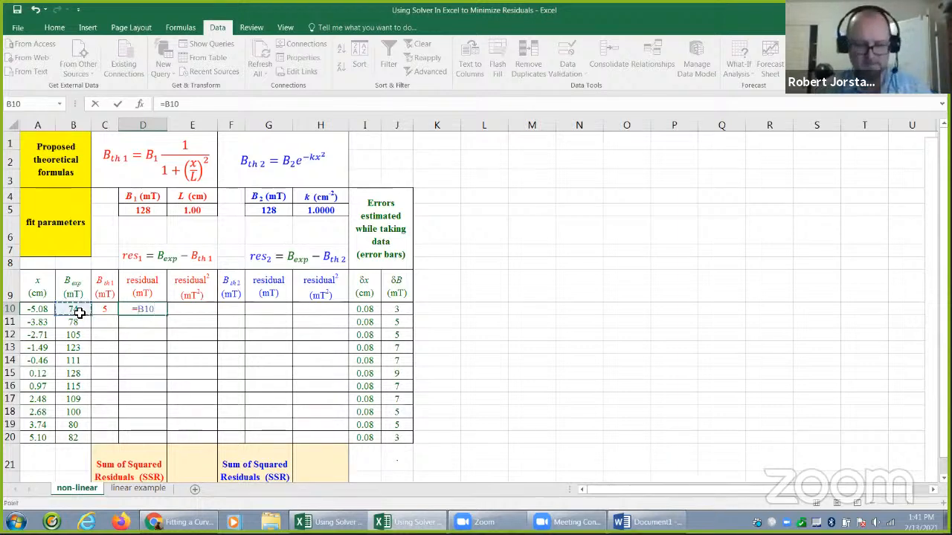
type("-")
left_click(105, 310)
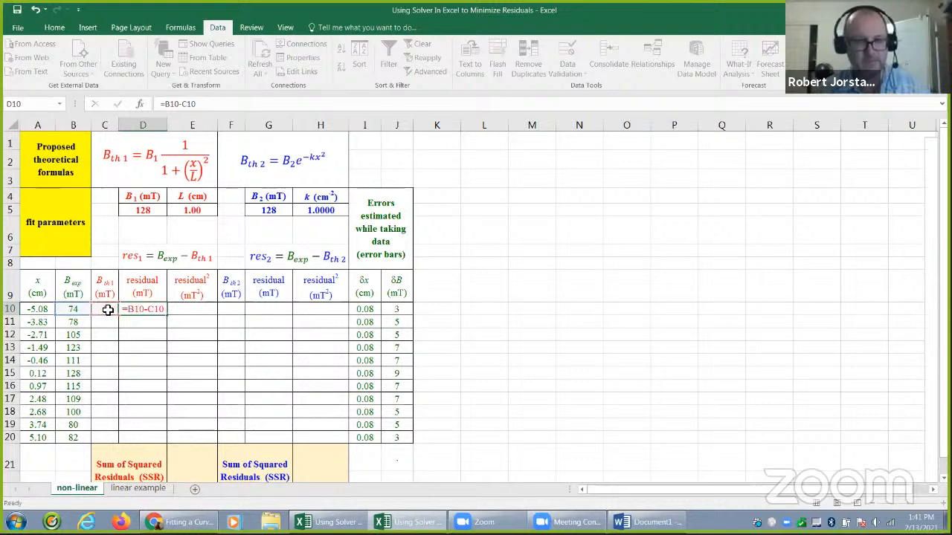
key("Return")
- Square the first model's residual in E10 with the formula =D10^2
left_click(182, 309)
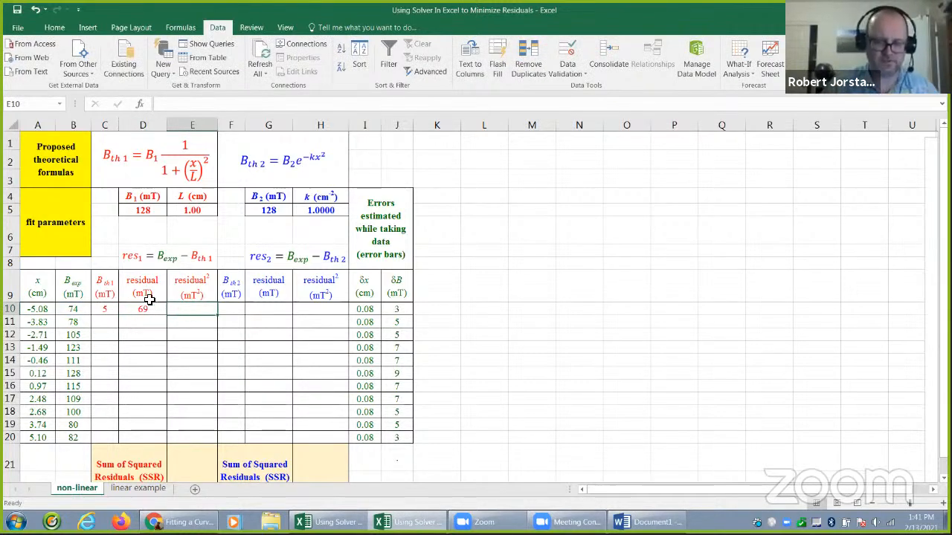
type("=")
left_click(149, 299)
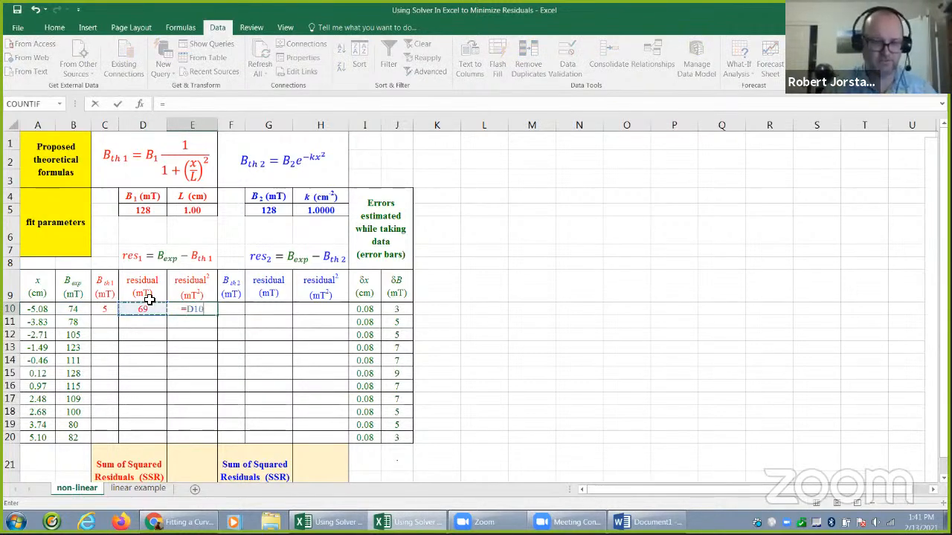
type("^2")
key("Return")
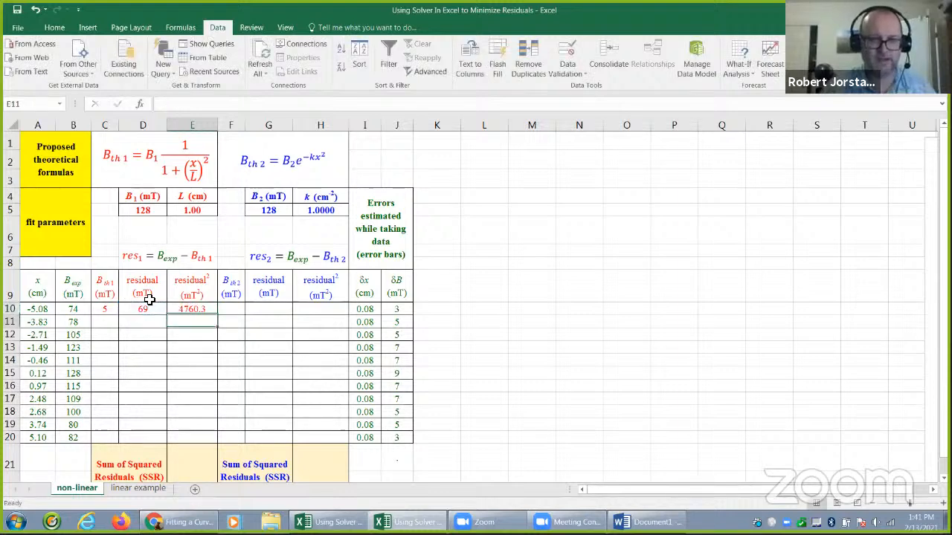
- Enter the second theoretical field formula =B_2*exp(-k*a10^2) in the B_th2 column at F10
left_click(235, 310)
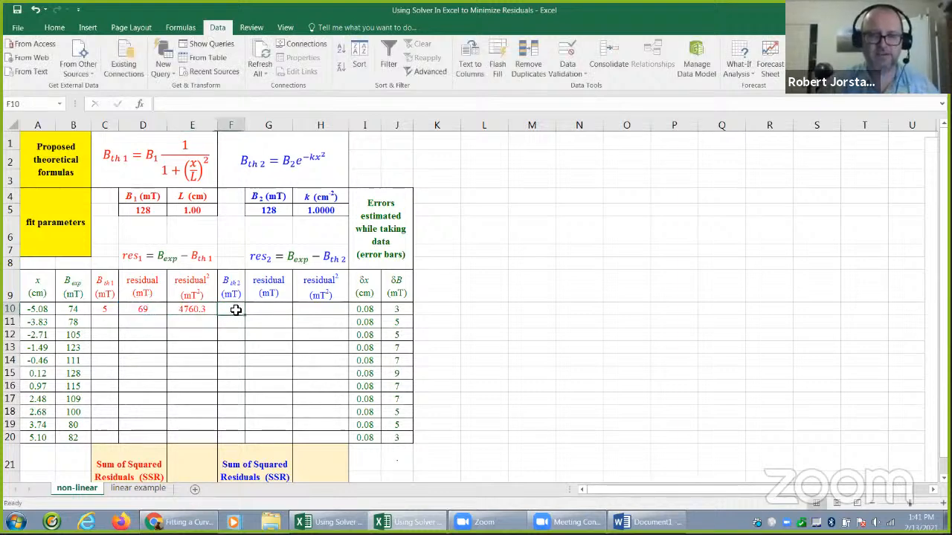
left_click(287, 160)
left_click(236, 310)
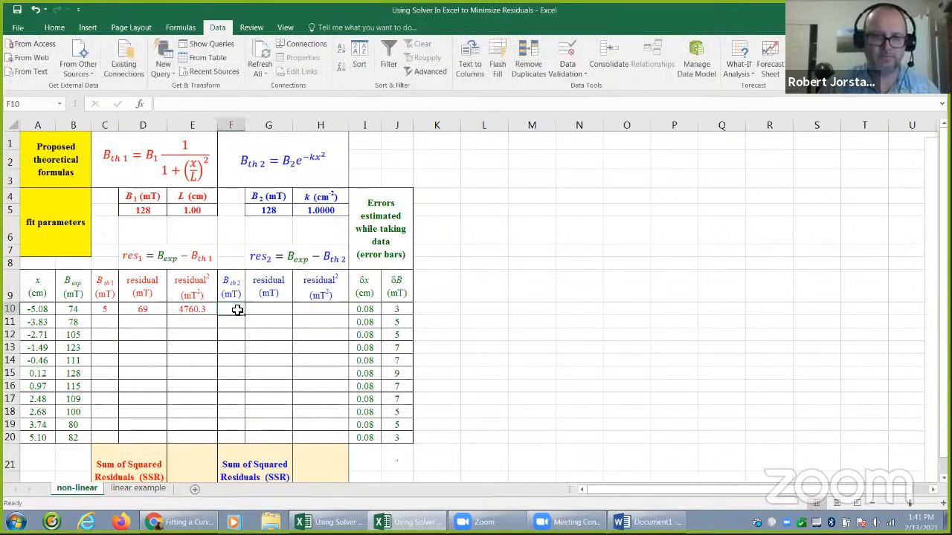
type("=")
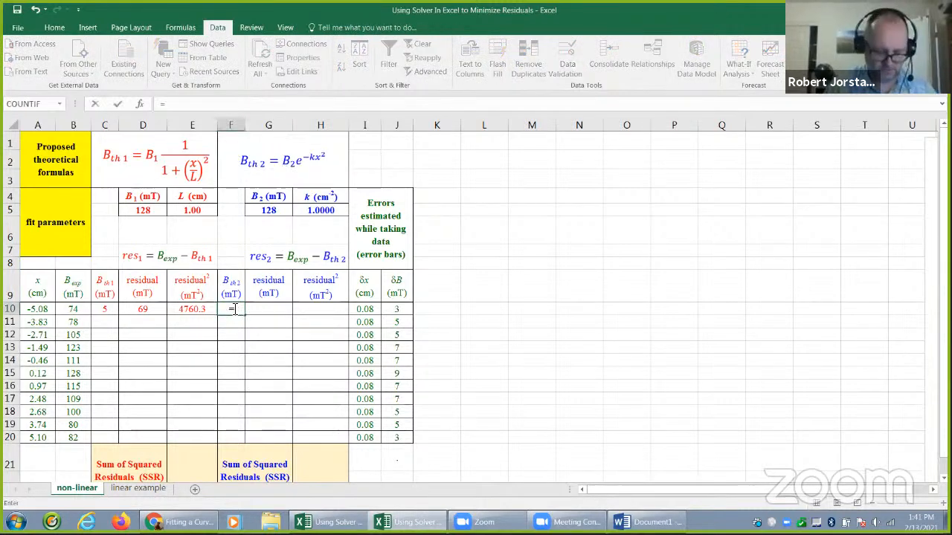
type("B_2")
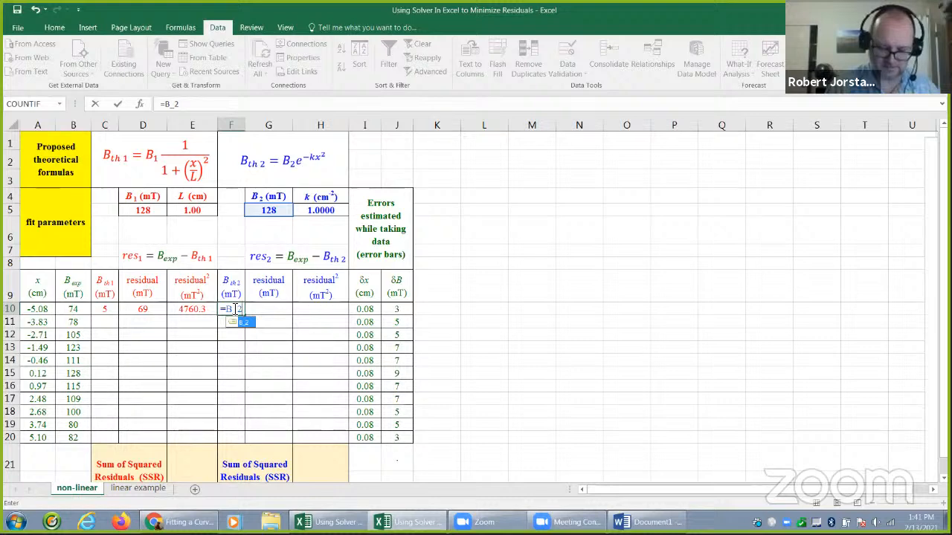
type("*exp")
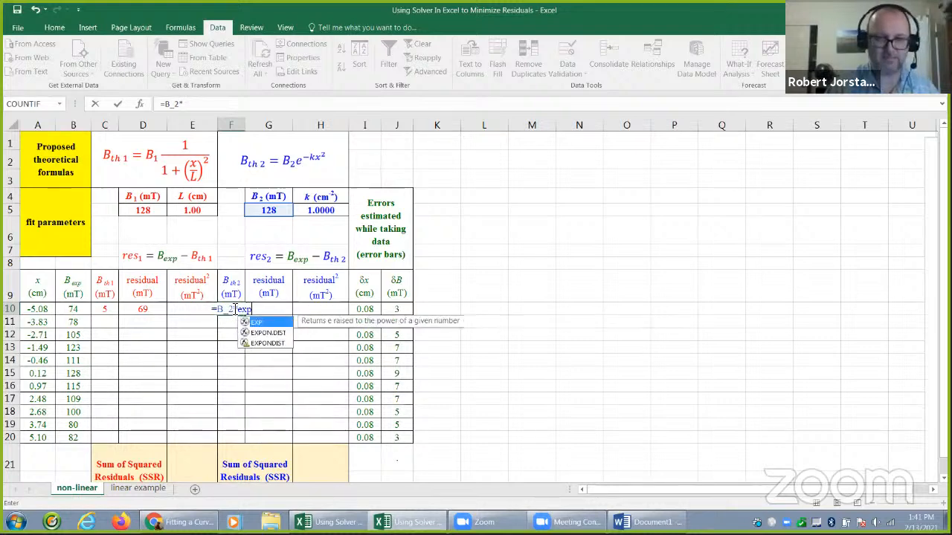
type("(")
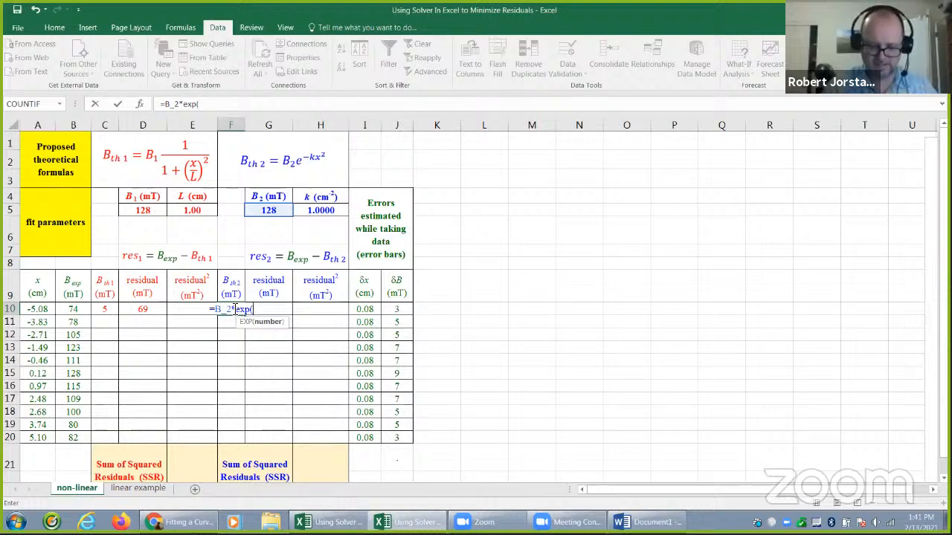
type("-k*")
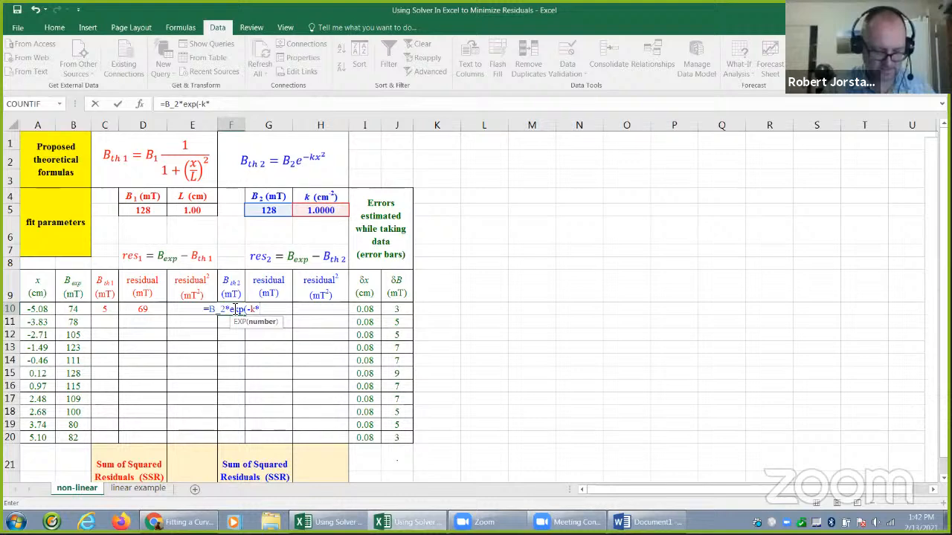
type("a")
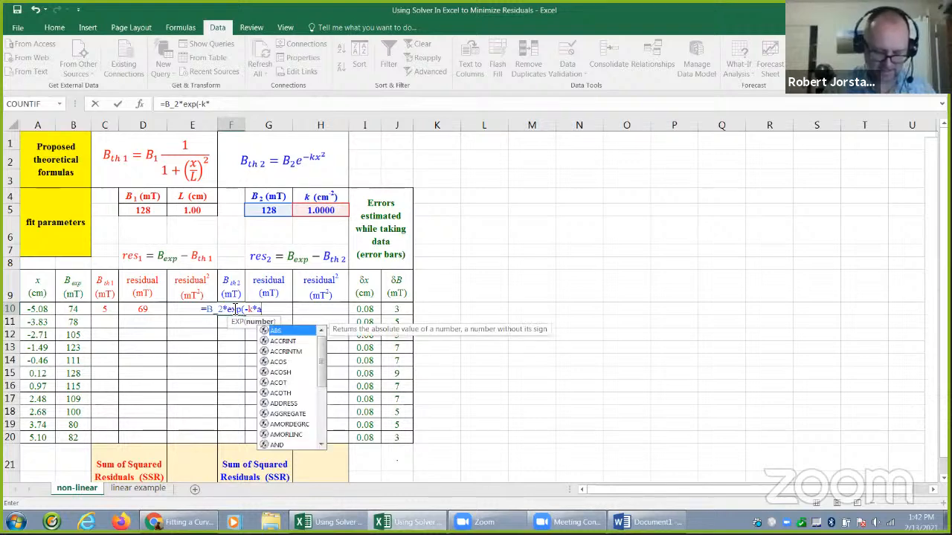
type("10^2)")
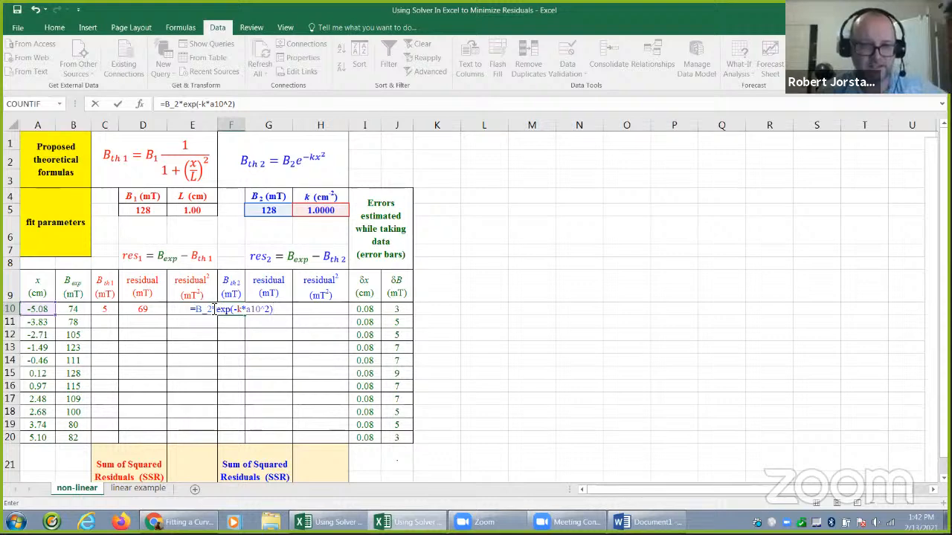
left_click_drag(215, 309, 199, 304)
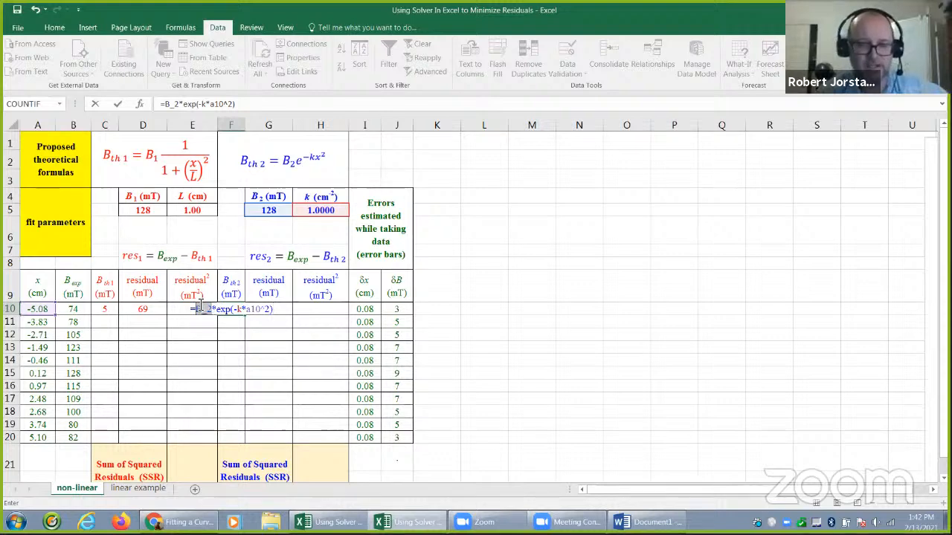
left_click(243, 310)
left_click_drag(261, 310, 248, 310)
key("Return")
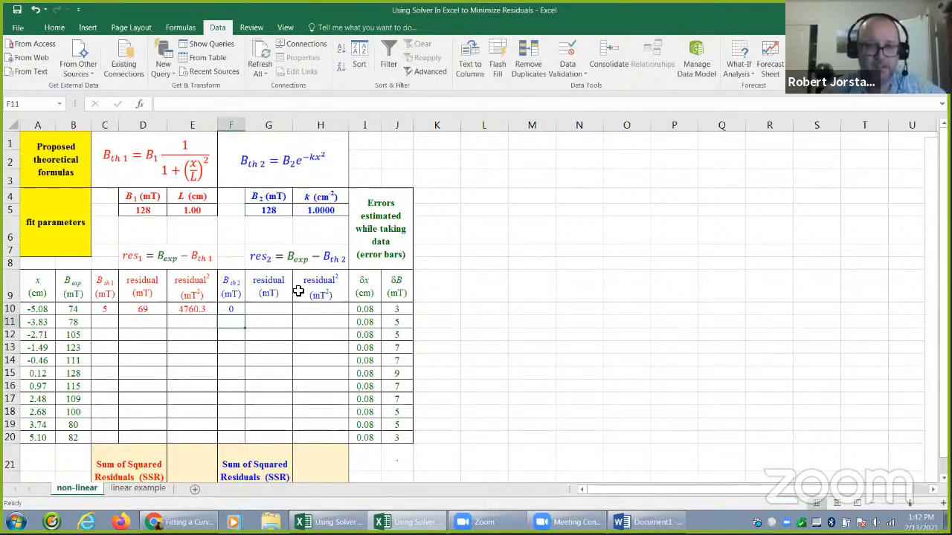
- Calculate the second model's residual in G10 as measured minus theoretical field with the formula =B10-F10
left_click(278, 313)
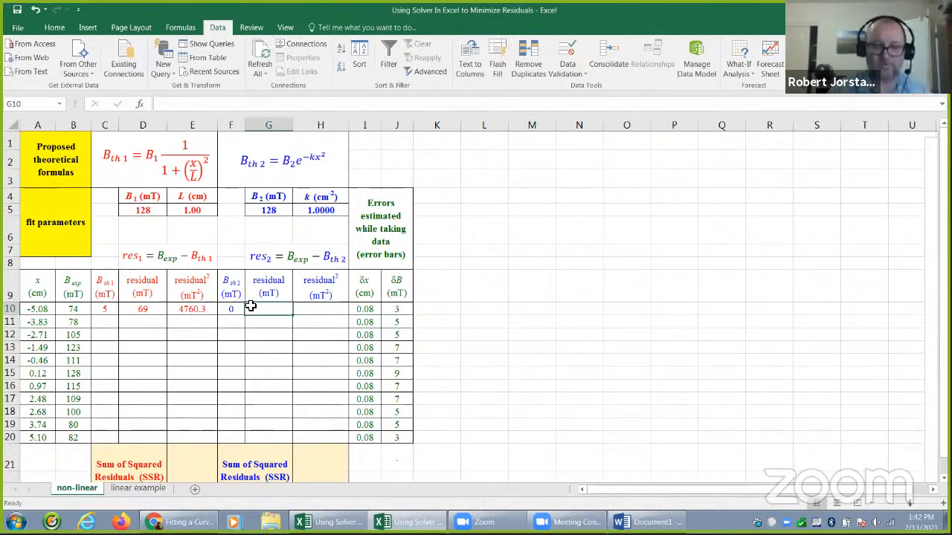
type("=")
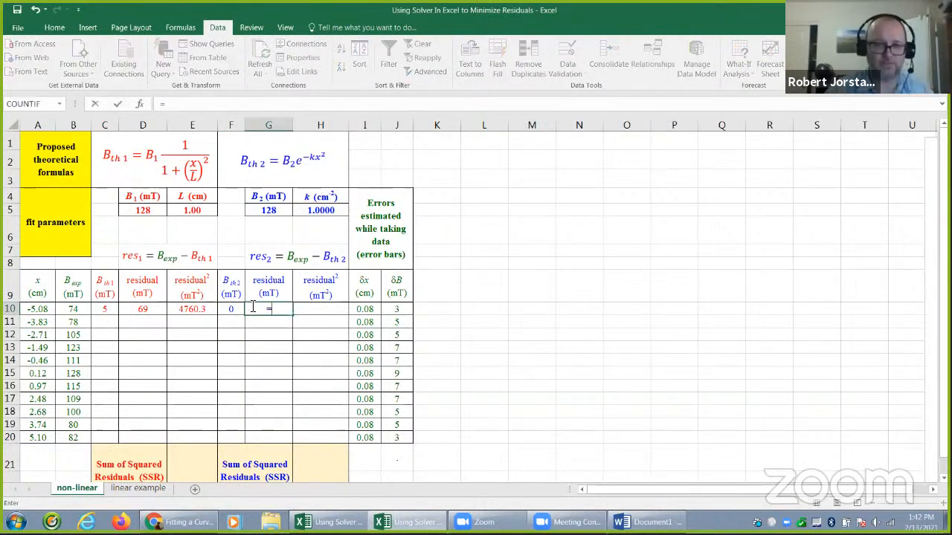
left_click(74, 310)
type("-")
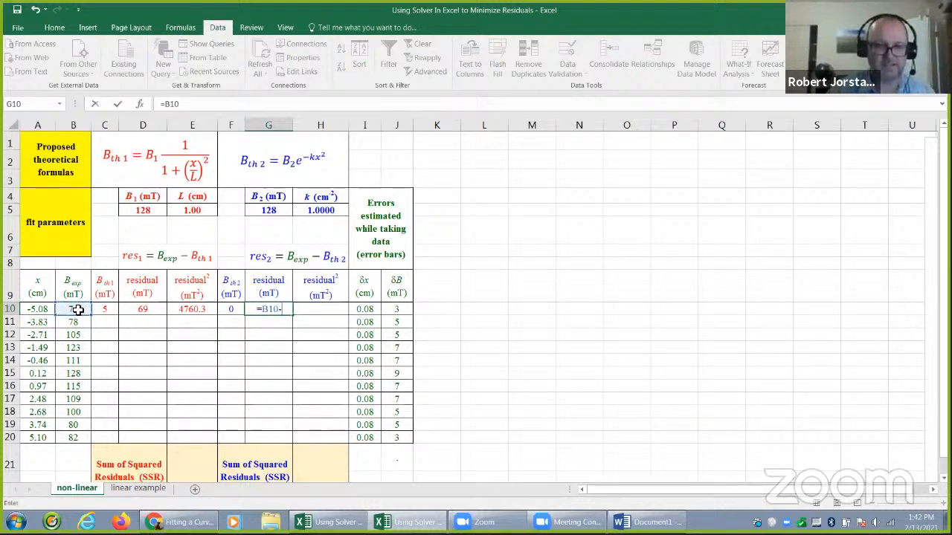
left_click(230, 307)
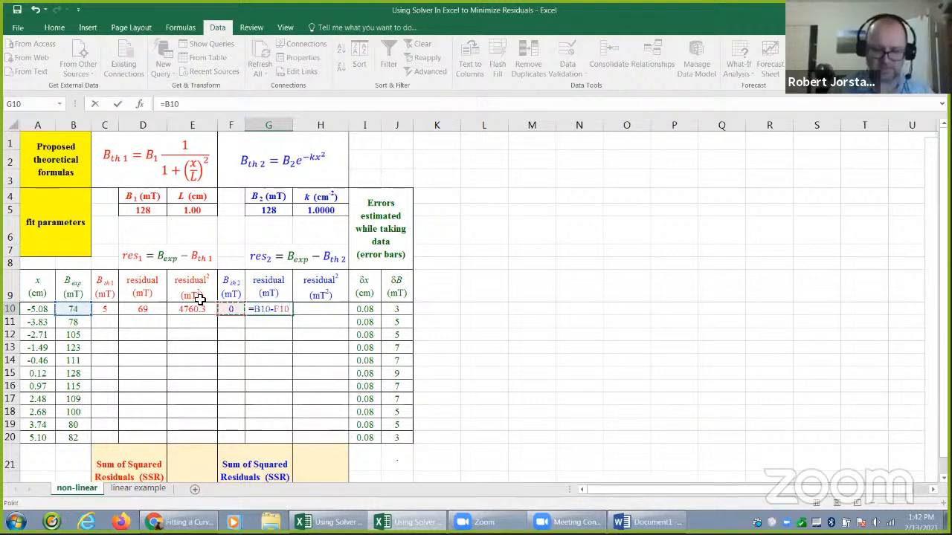
key("Return")
- Square the second model's residual in H10 with the formula =G10^2
key("Up")
key("Right")
type("=")
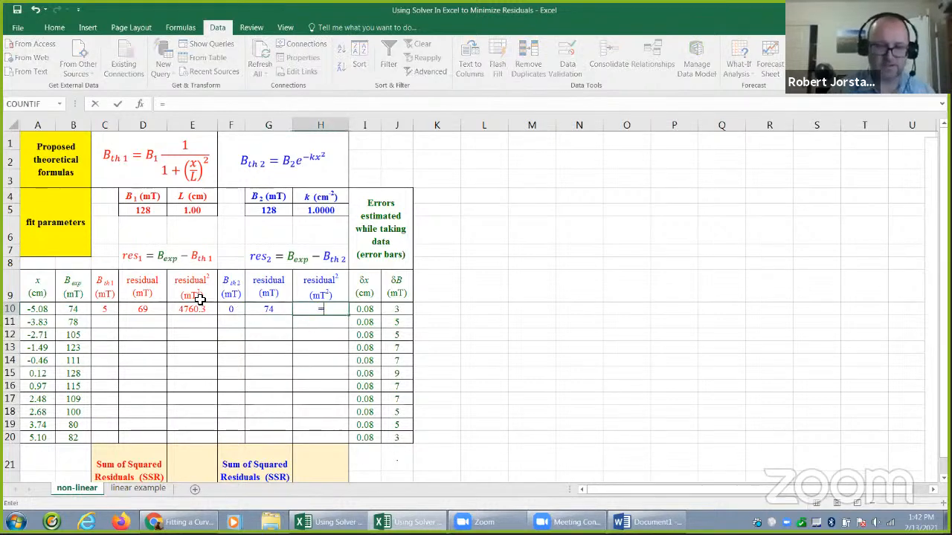
key("Left")
type("^2")
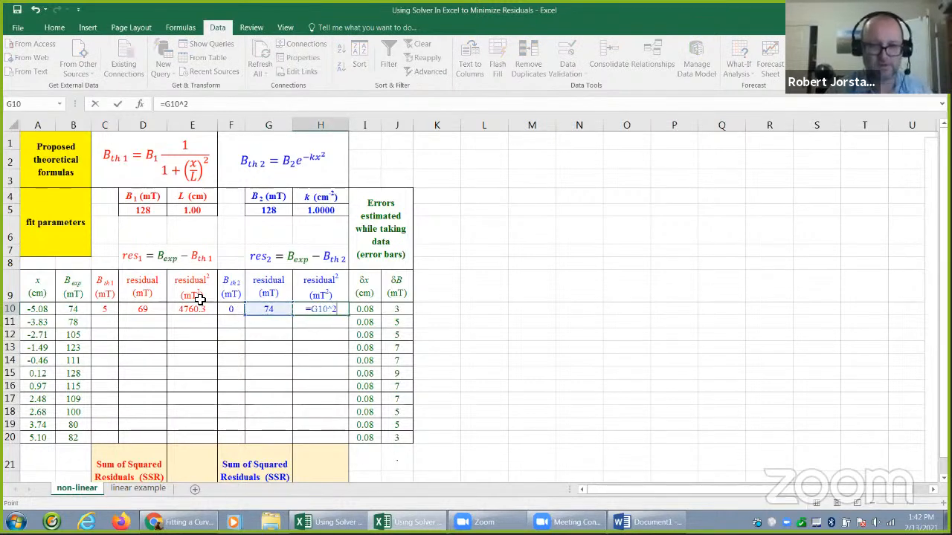
key("Return")
- Fill the row 10 formulas in columns C to H down through row 20
mouse_move(112, 312)
left_mouse_down()
mouse_move(353, 316)
mouse_move(344, 438)
left_mouse_up()
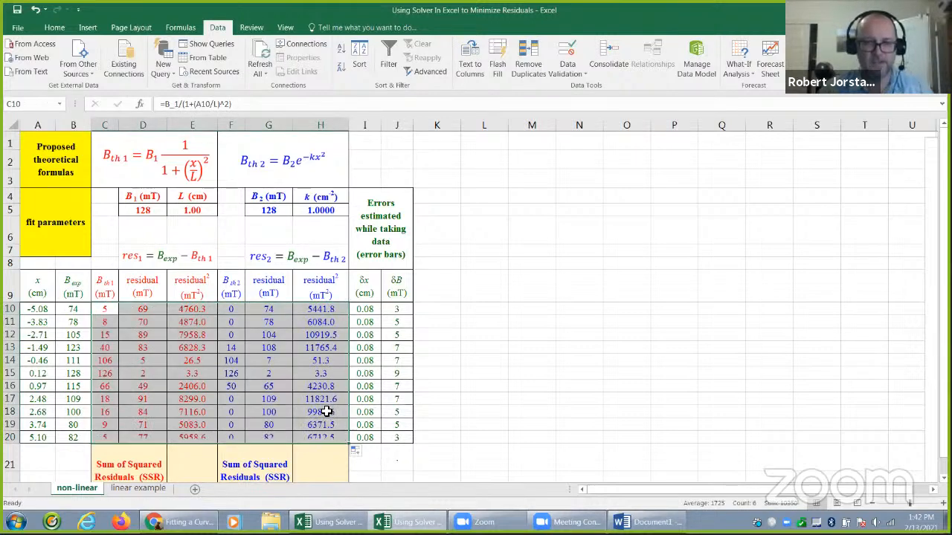
left_click(200, 437)
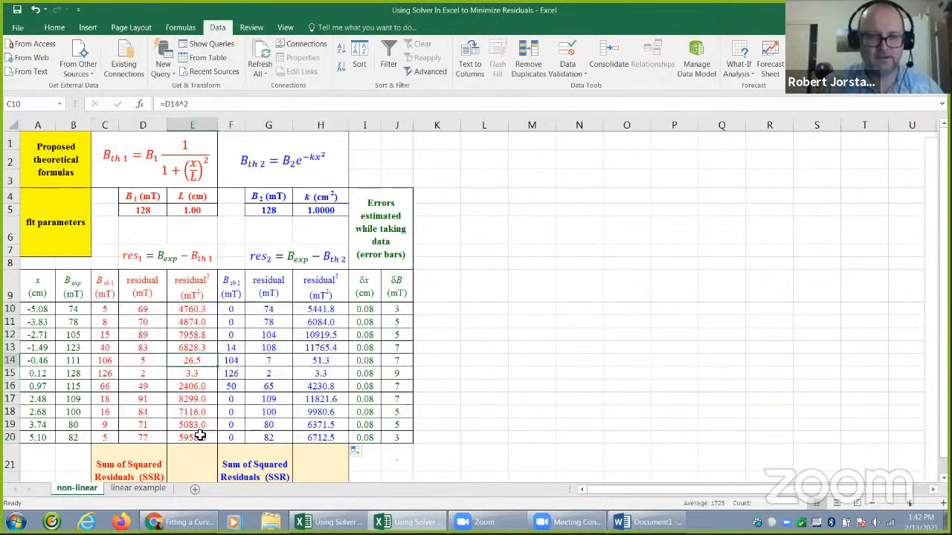
- Total the first model's squared residuals in E21 by summing E10:E20
left_click(198, 453)
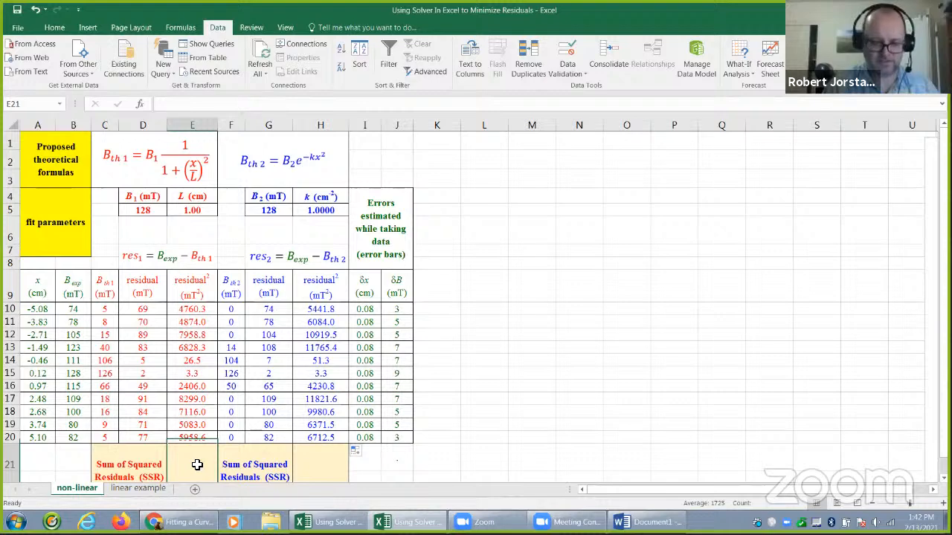
type("=")
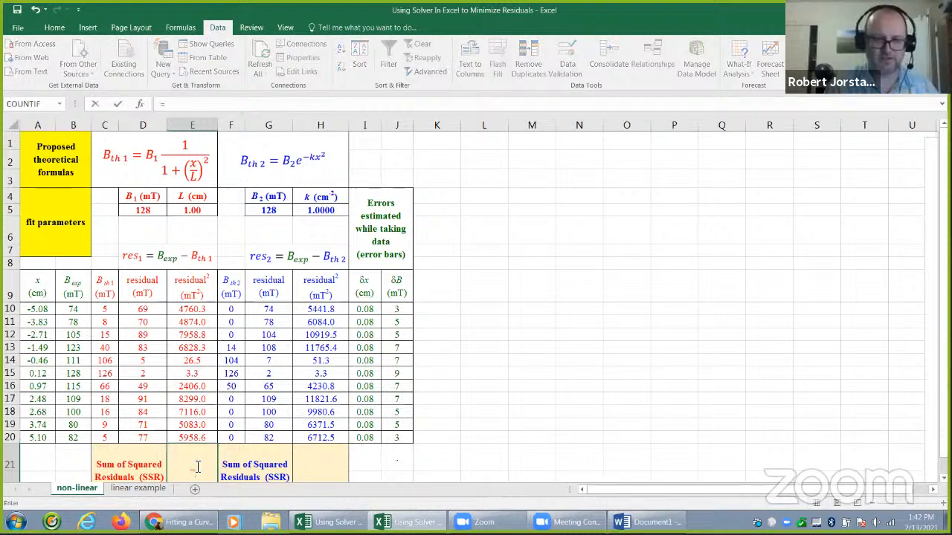
type("sum(")
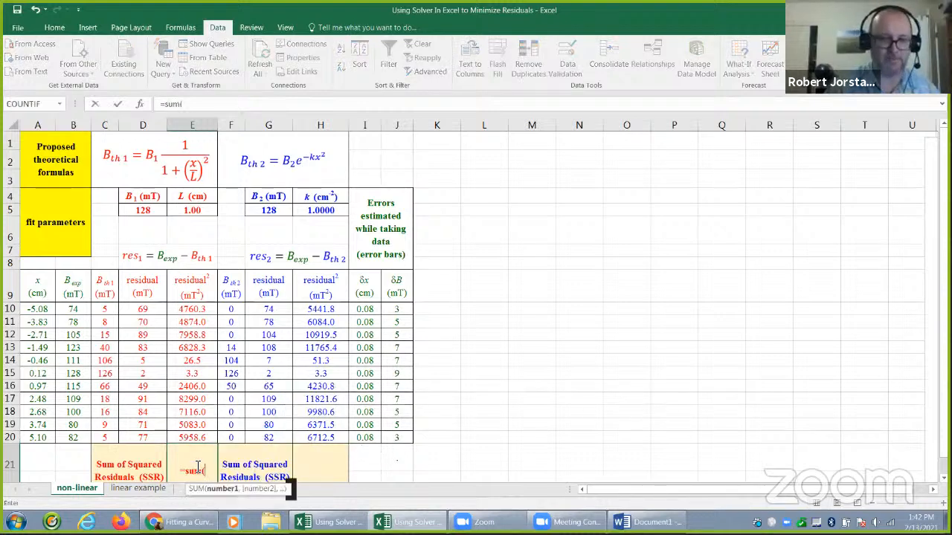
left_click_drag(202, 436, 206, 313)
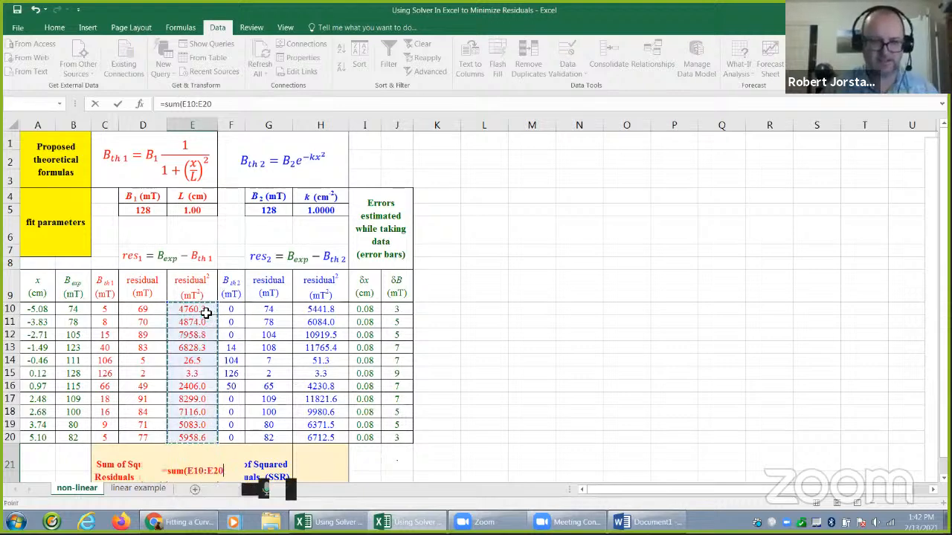
key("Return")
- Total the second model's squared residuals in H21 by summing H10:H20
left_click(307, 435)
type("=")
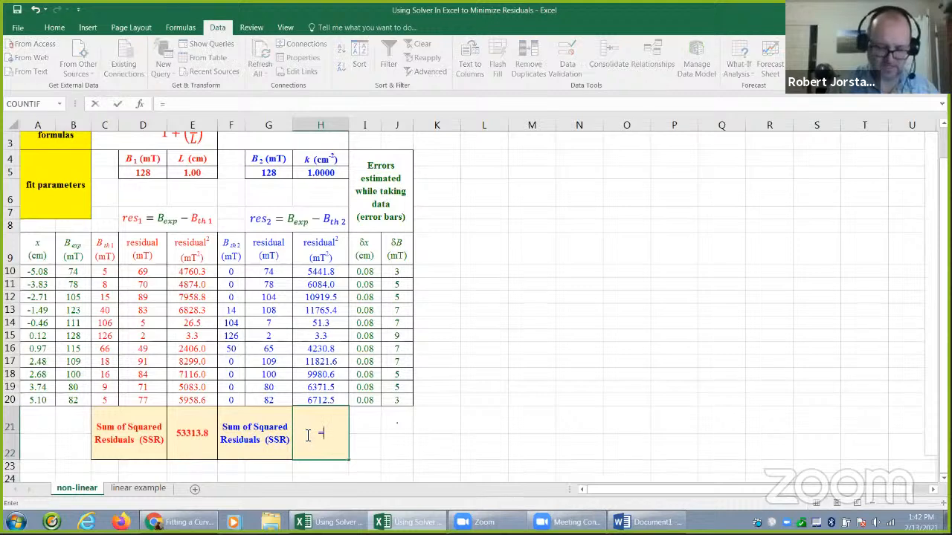
type("sum(")
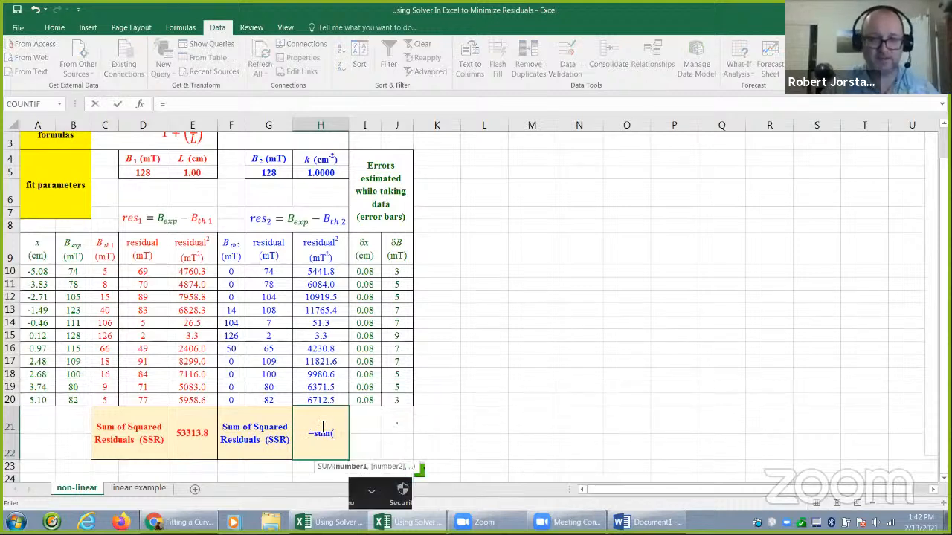
left_click_drag(322, 406, 320, 273)
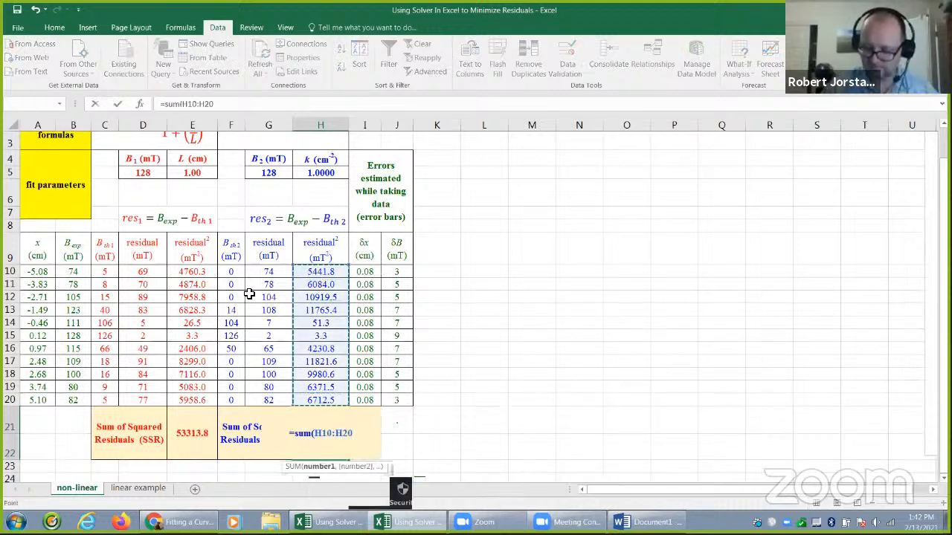
key("Return")
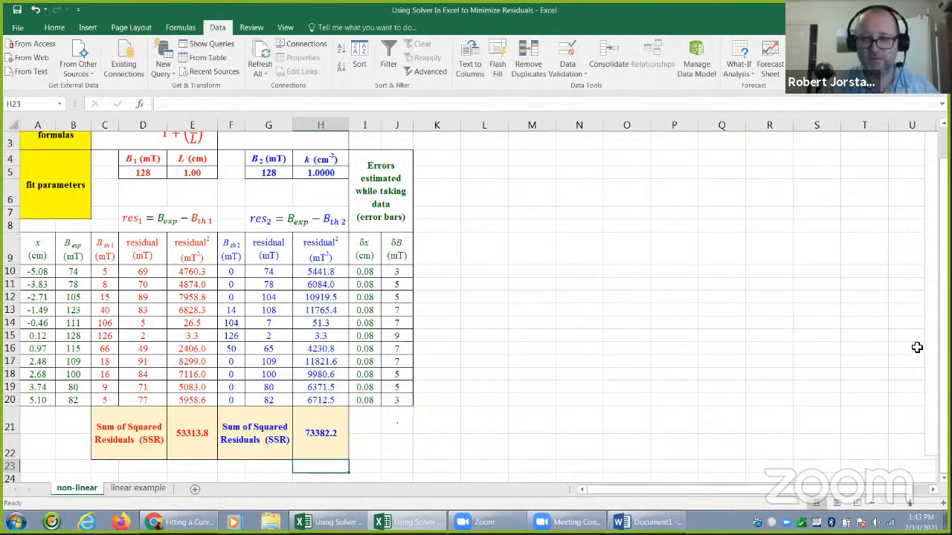
- Highlight the x, B_exp, B_th1 and B_th2 values in rows 10 to 20 to review the data for the chart
scroll(914, 308, "up", 1)
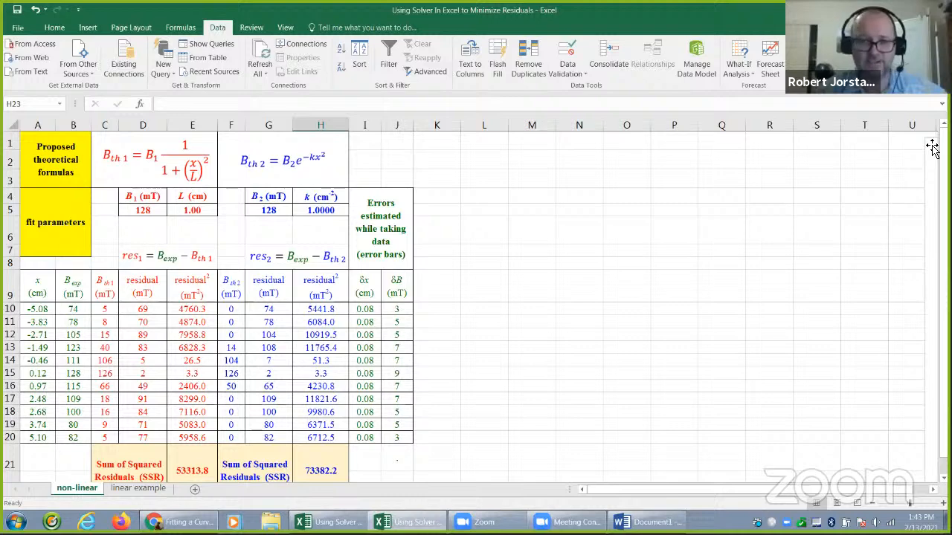
left_click_drag(37, 313, 39, 435)
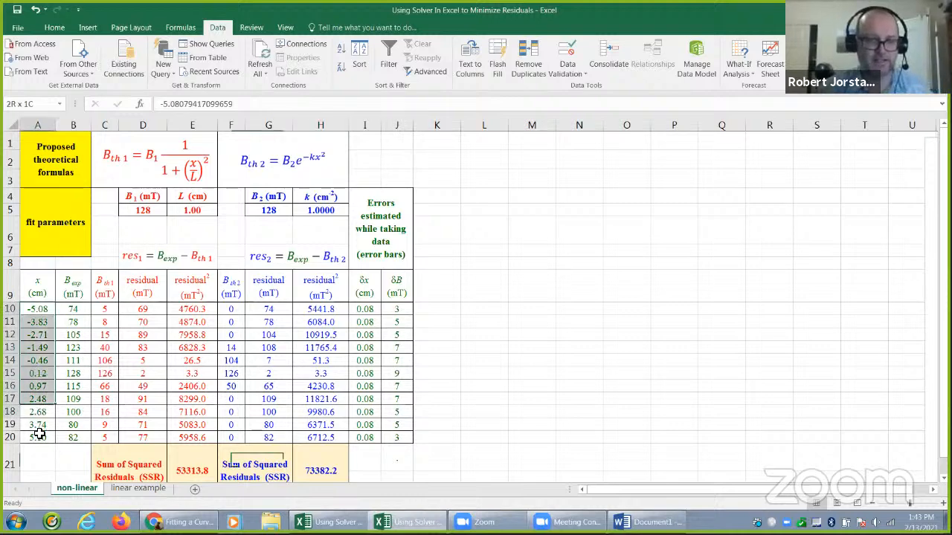
left_click_drag(75, 312, 78, 439)
left_click_drag(108, 313, 109, 439)
left_click_drag(236, 310, 234, 439)
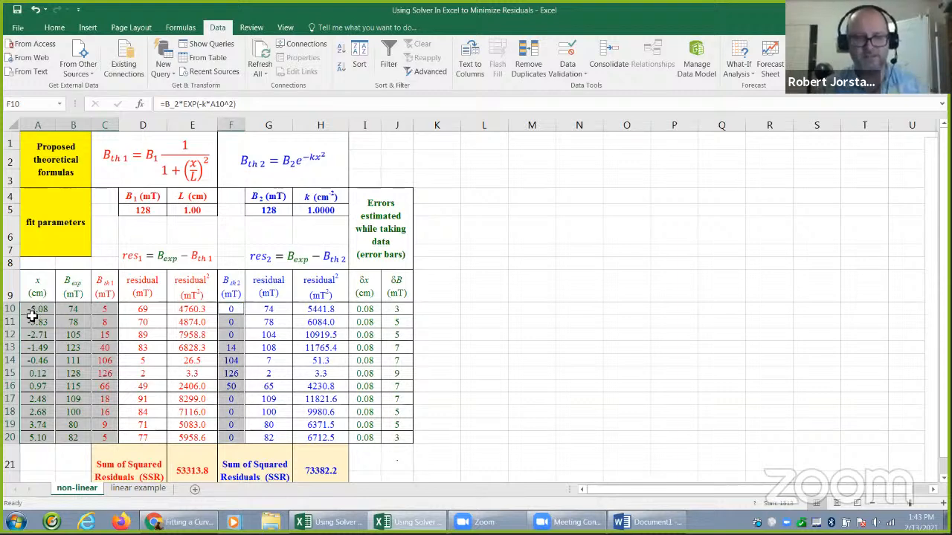
left_click(478, 318)
- Move the chart of measured and theoretical fields beside the data table and fit it over about columns K to T
left_click_drag(929, 146, 437, 132)
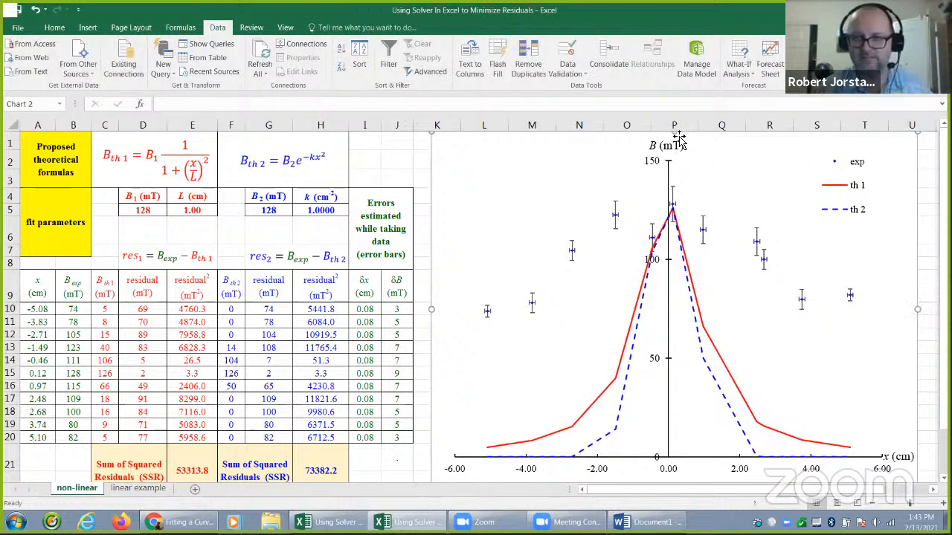
left_click_drag(675, 134, 696, 130)
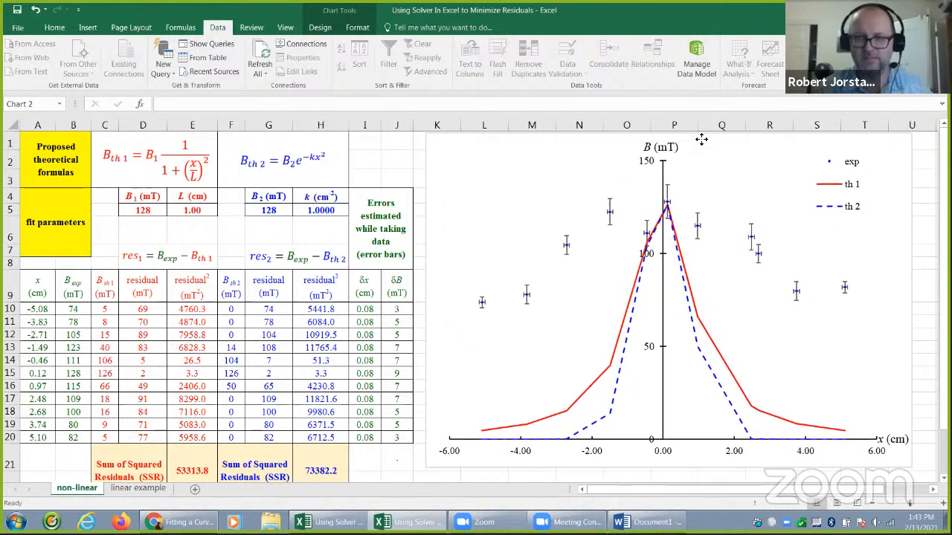
left_click(919, 229)
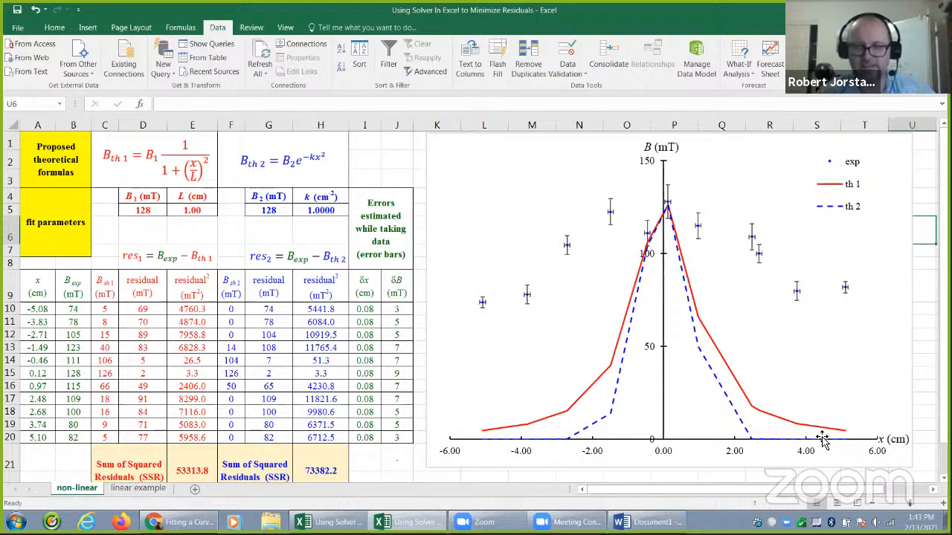
- Examine the parameter L, the error estimates δx and δB, and the two theoretical field columns against the chart
left_click(228, 237)
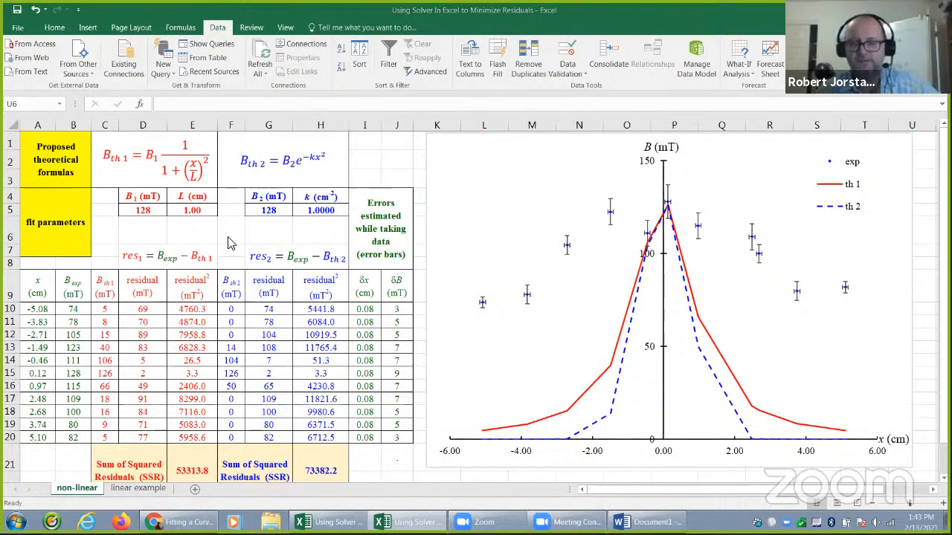
left_click(229, 237)
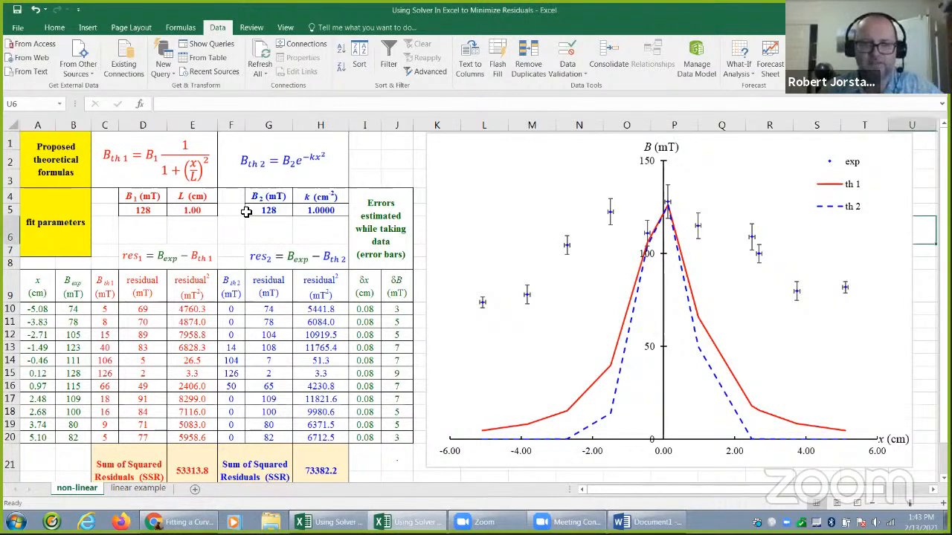
left_click(207, 212)
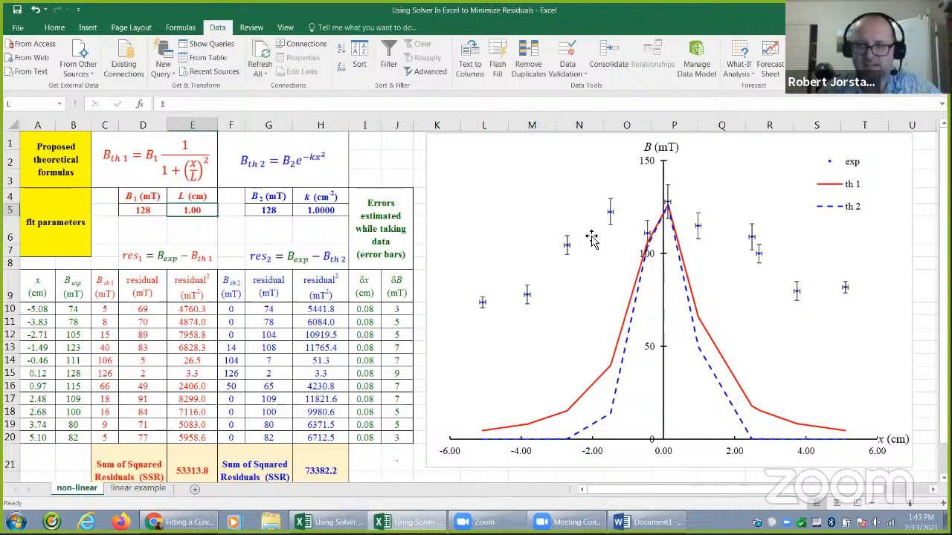
left_click_drag(364, 310, 402, 417)
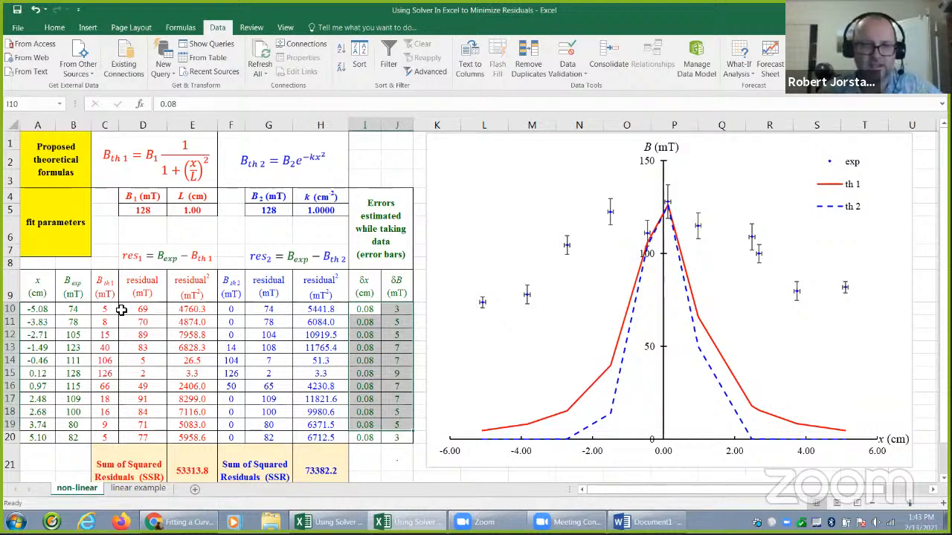
left_click_drag(110, 328, 113, 437)
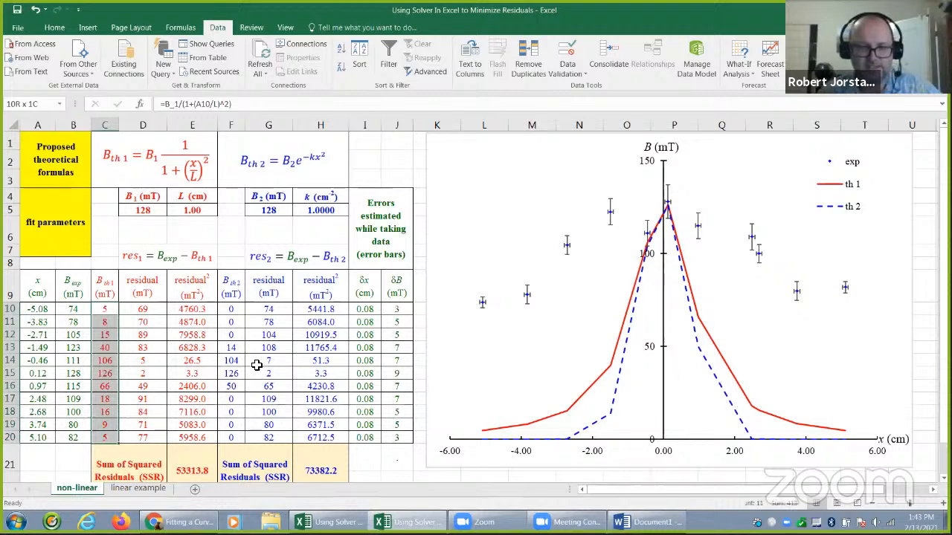
left_click_drag(231, 309, 237, 438)
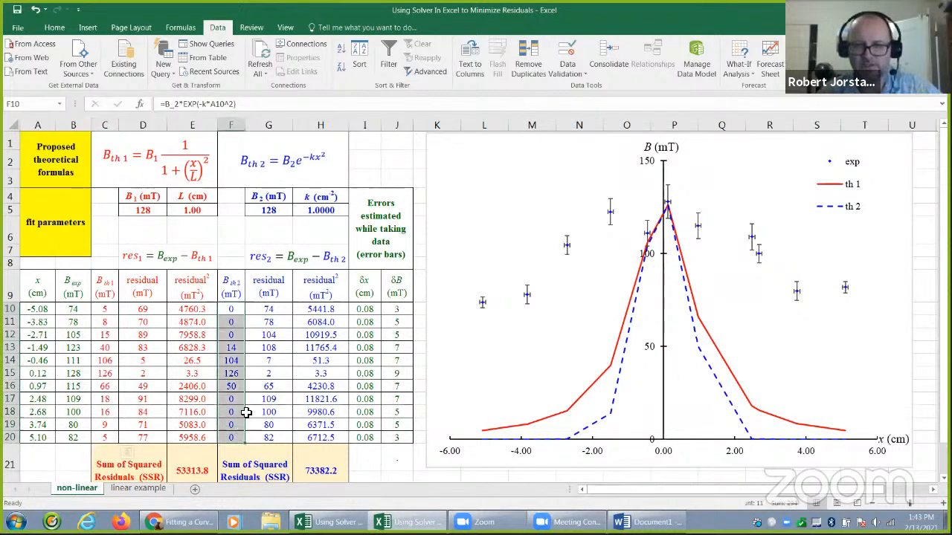
- Try 4 cm as the first model's fit parameter L in E5
left_click(206, 213)
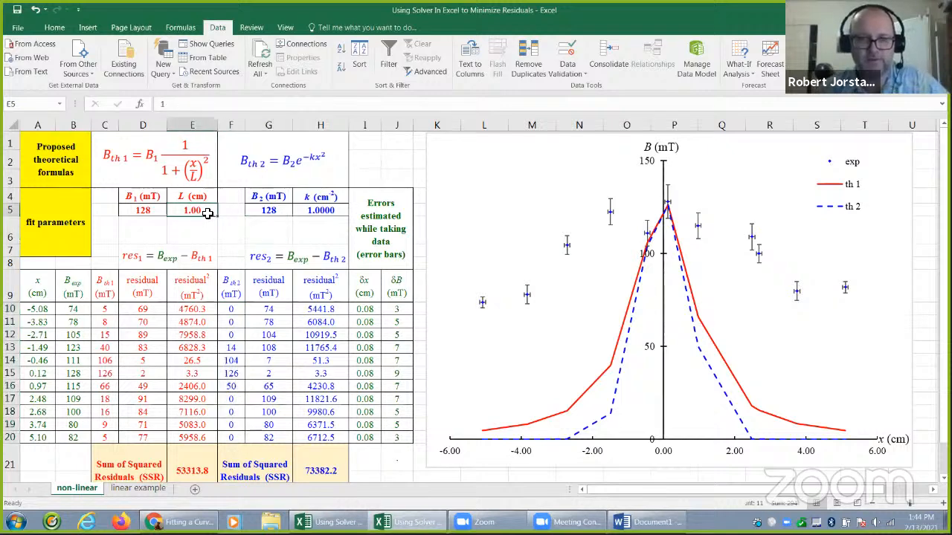
type("4")
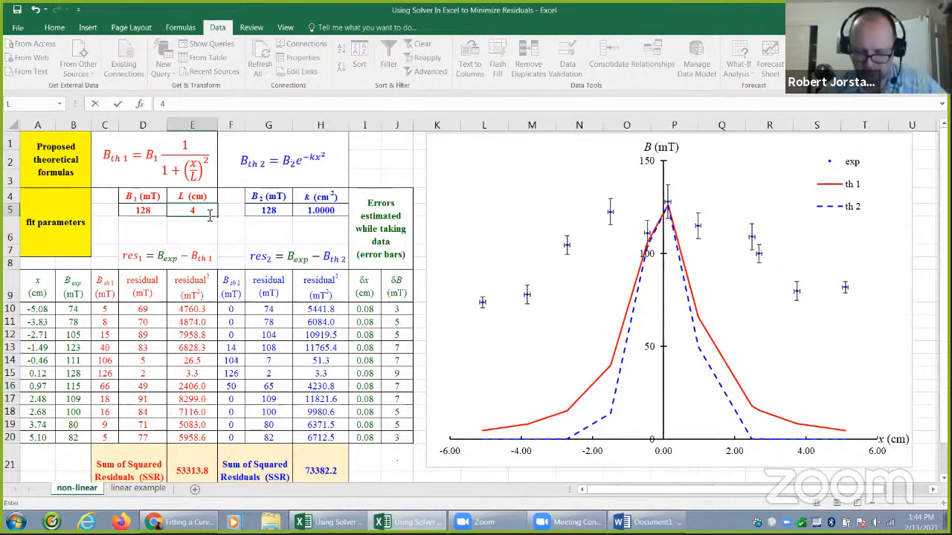
key("Return")
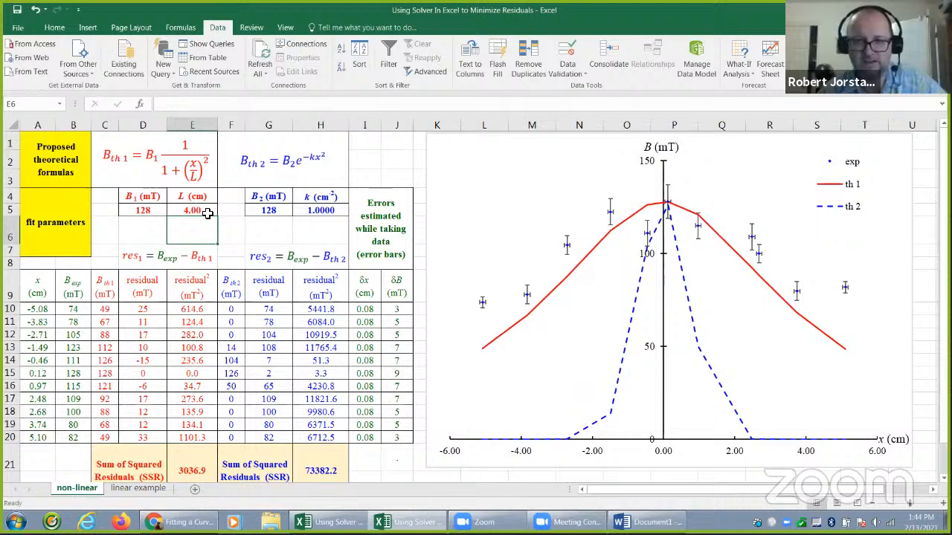
- Set the first model's fit parameter L in E5 to 5 cm
left_click(207, 214)
type("5")
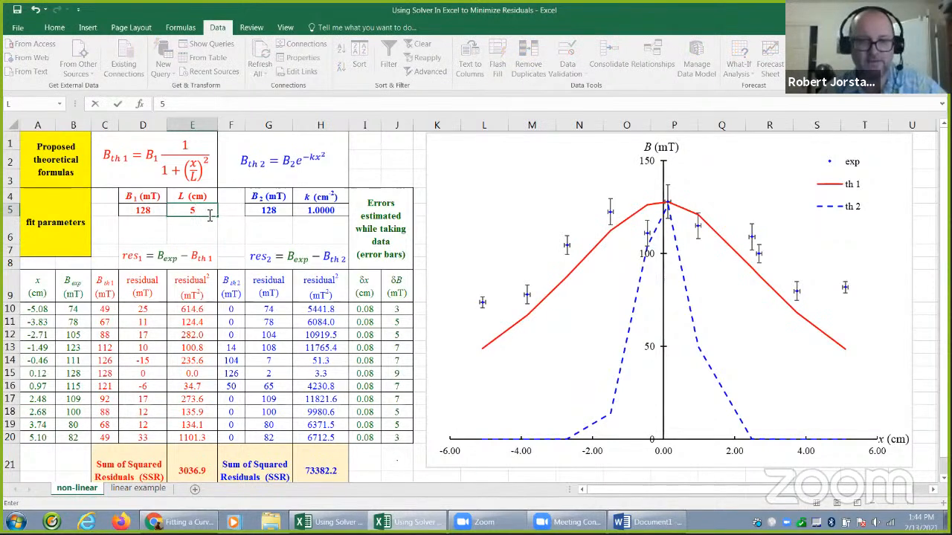
key("Return")
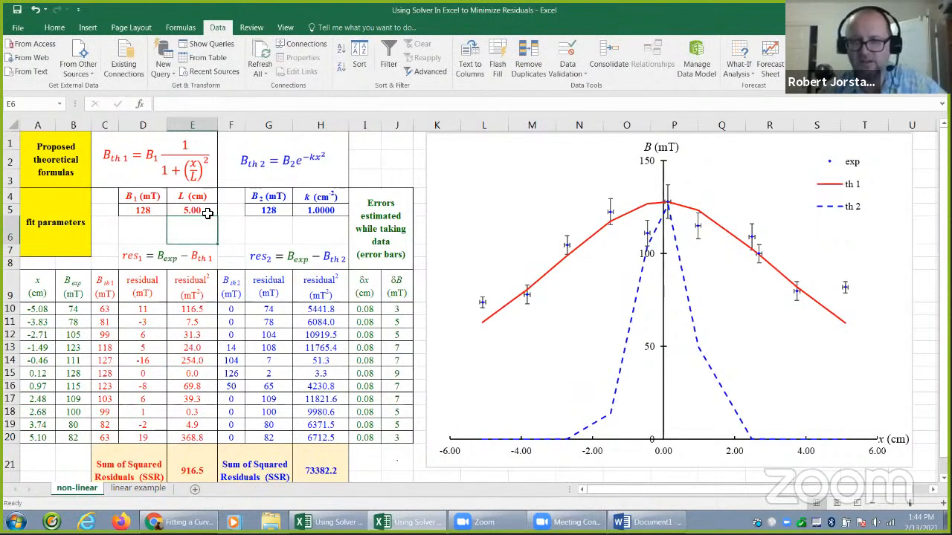
- Inspect the second model's fit parameter k and its sum of squared residuals in H21
left_click(312, 212)
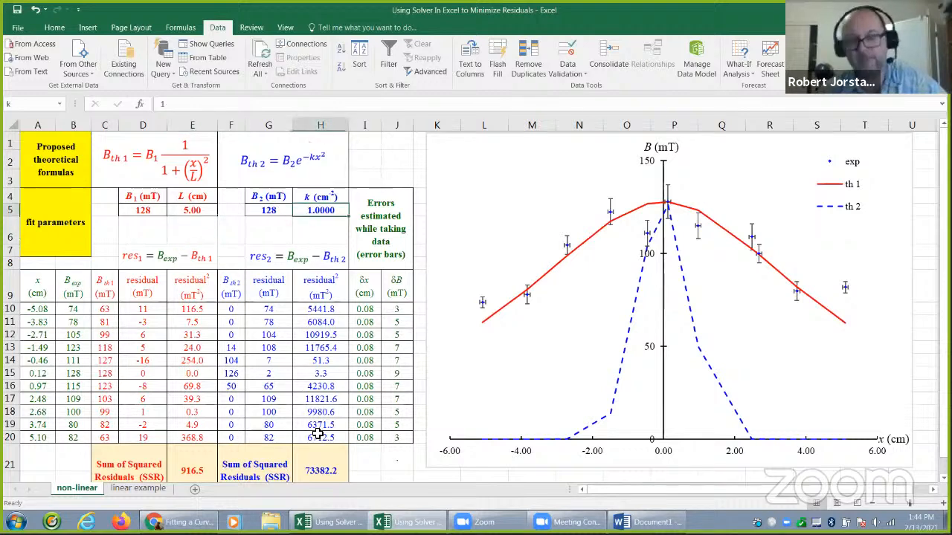
left_click(321, 462)
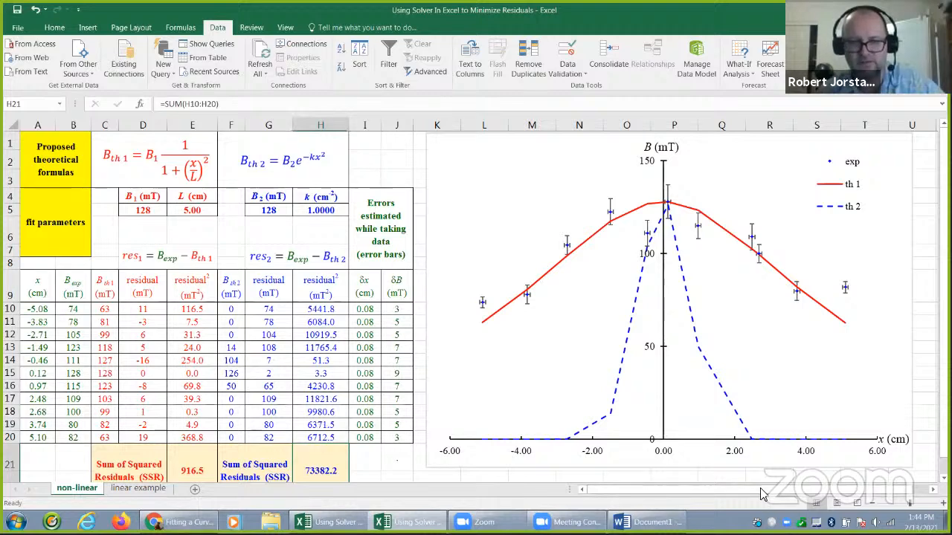
- Try 2 as the second model's fit parameter k in H5
double_click(320, 210)
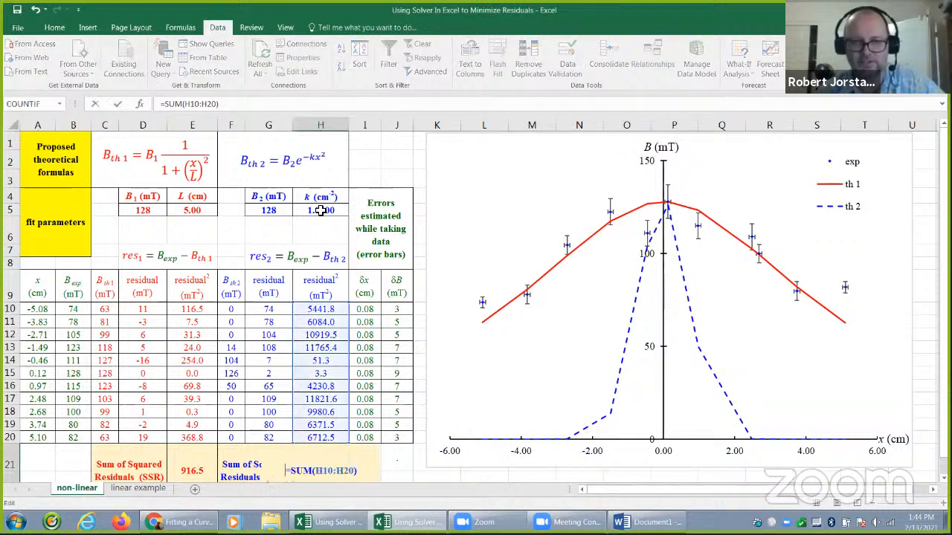
left_click(320, 210)
key("Escape")
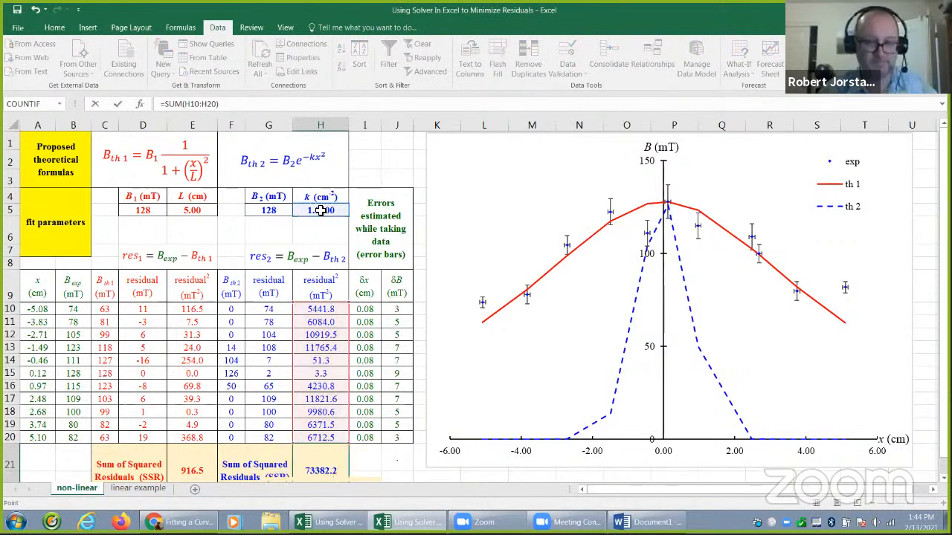
left_click(320, 210)
type("2")
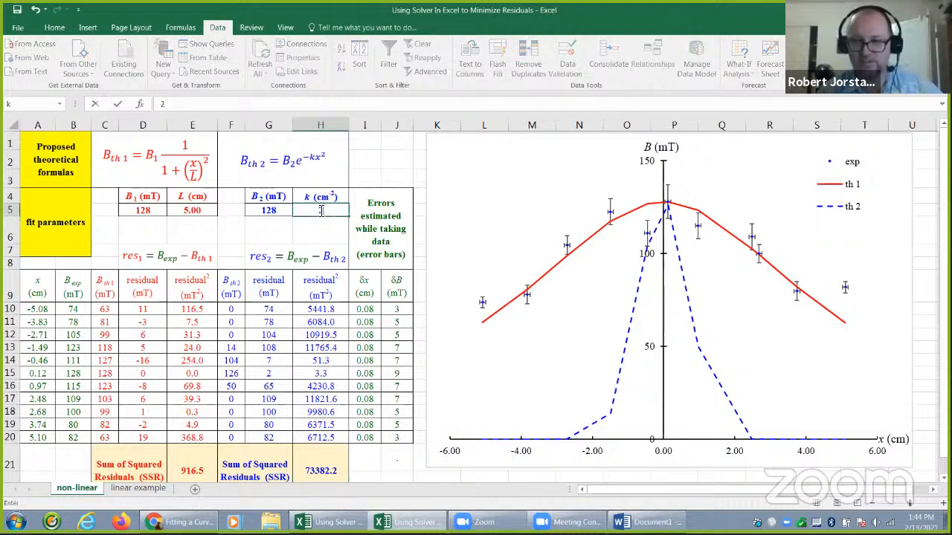
key("Return")
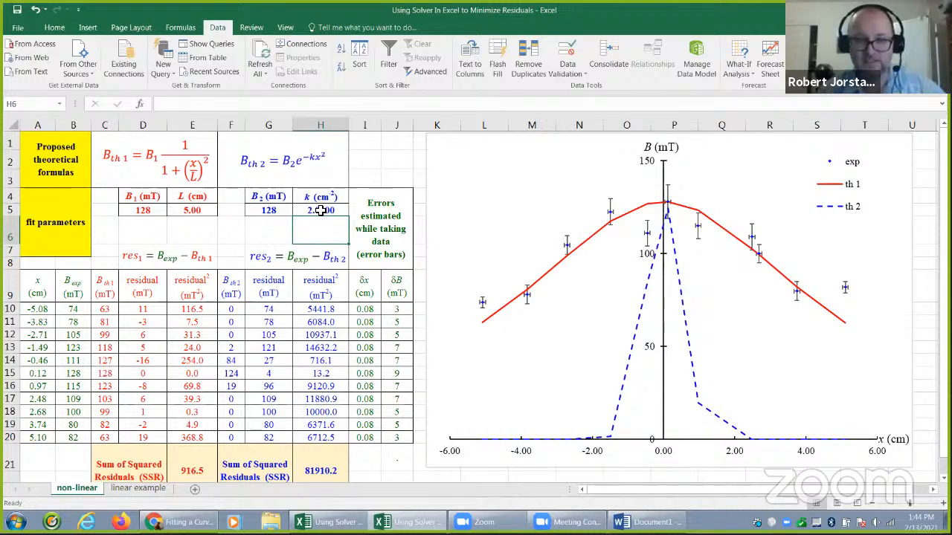
- Try 0.5 as the second model's fit parameter k in H5
left_click(319, 211)
type("0.5")
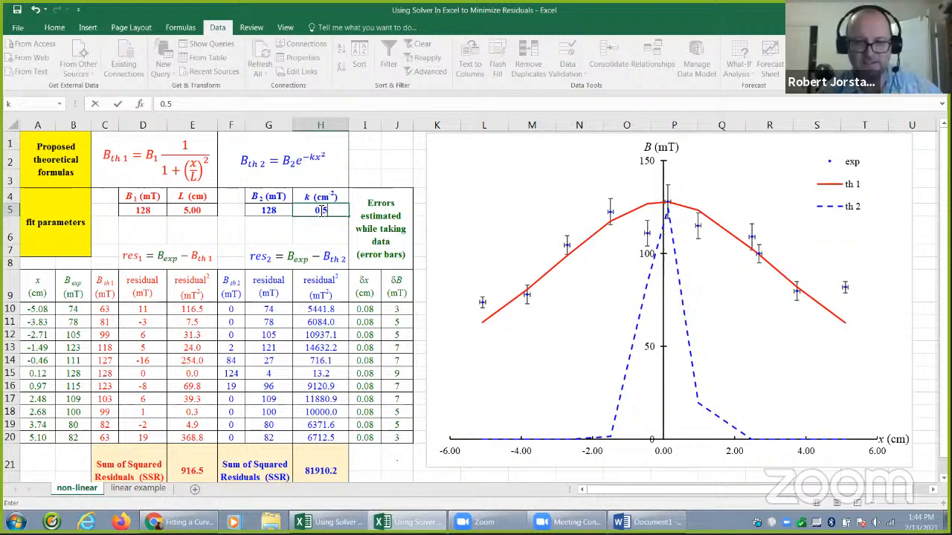
key("Return")
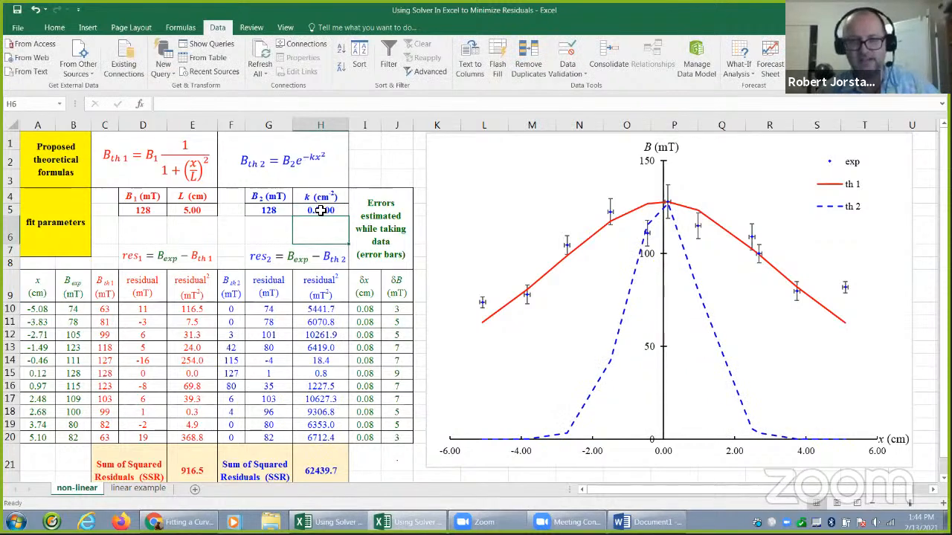
- Try 0.1 as the second model's fit parameter k in H5 and inspect its sum of squared residuals in H21
left_click(320, 211)
type("0.1")
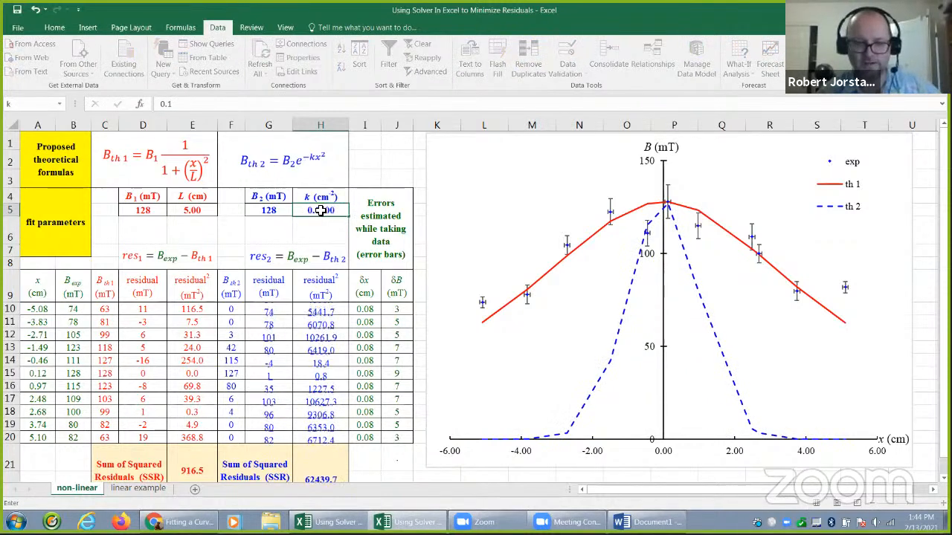
key("Return")
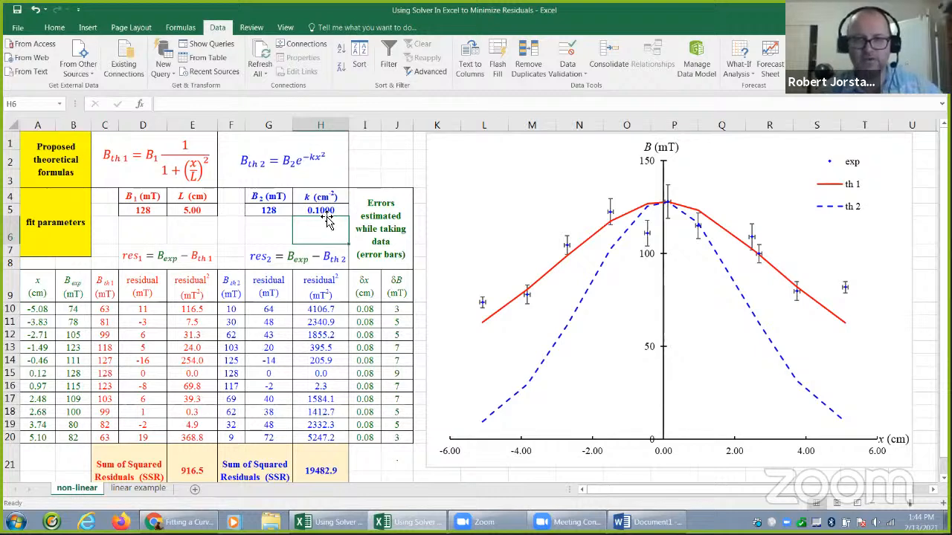
left_click(325, 212)
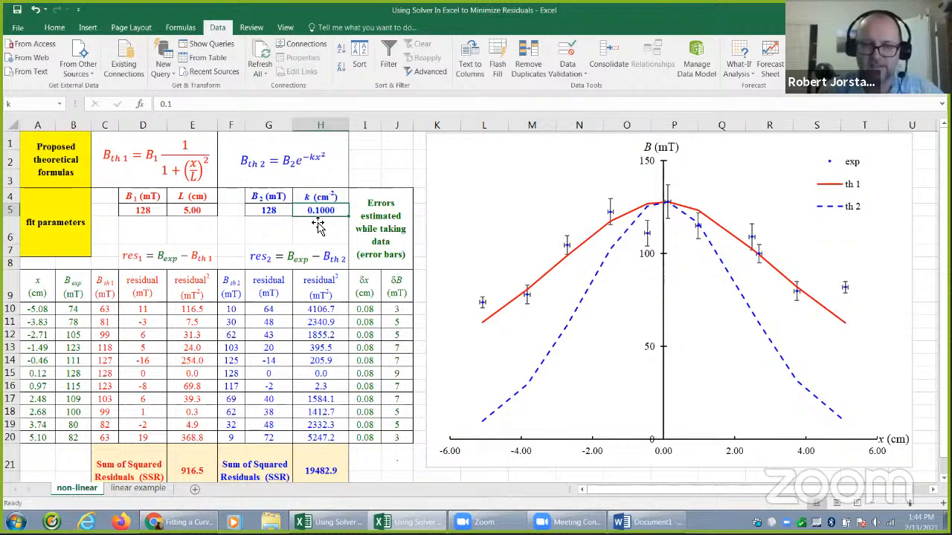
left_click(324, 460)
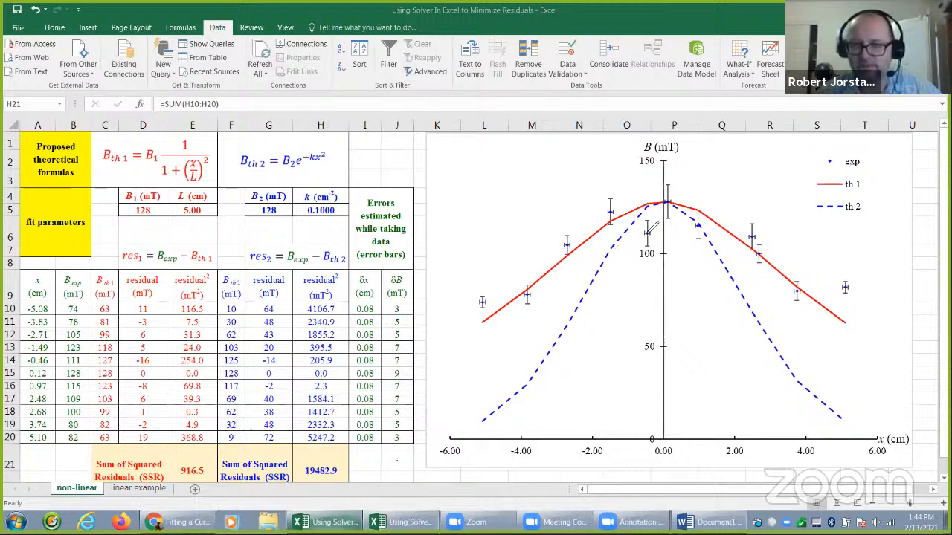
- Mark the residuals between the measured points and the dashed th 2 curve with vertical pen strokes on the chart, and clear the annotations
left_click_drag(647, 234, 650, 211)
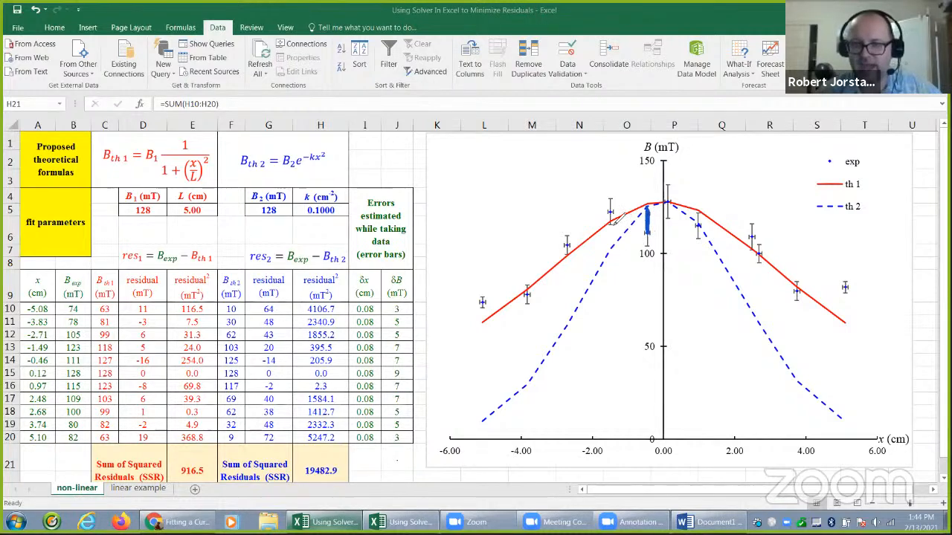
mouse_move(611, 212)
left_mouse_down()
mouse_move(611, 251)
mouse_move(569, 275)
mouse_move(568, 322)
left_mouse_up()
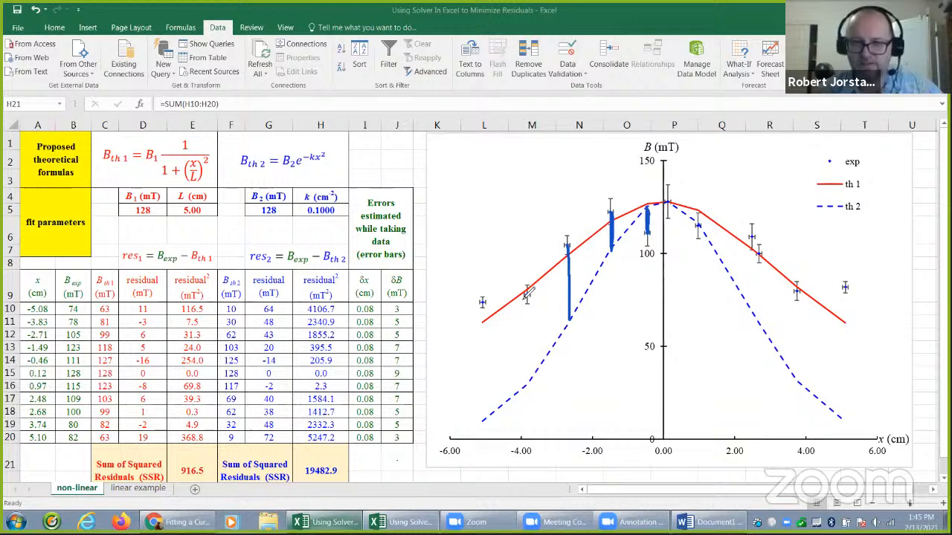
left_click_drag(527, 291, 524, 387)
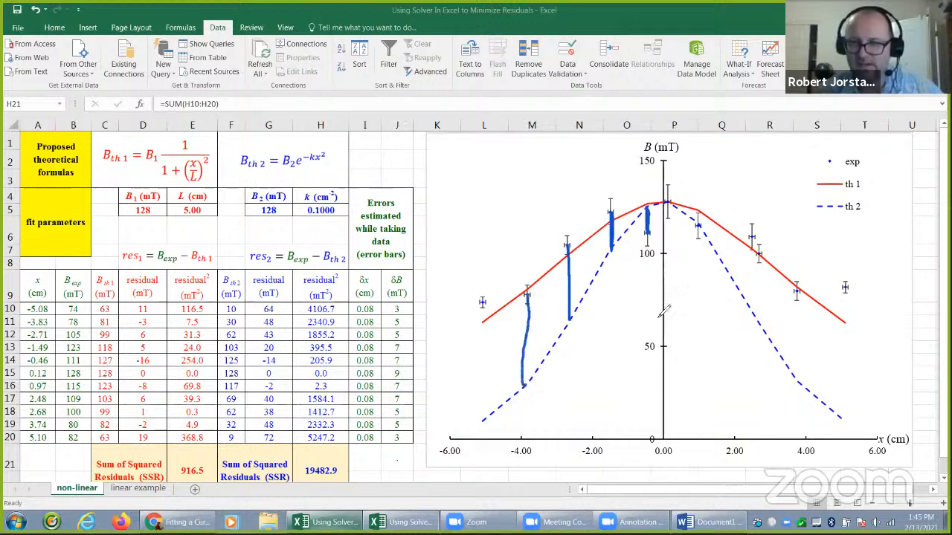
left_click_drag(752, 238, 752, 306)
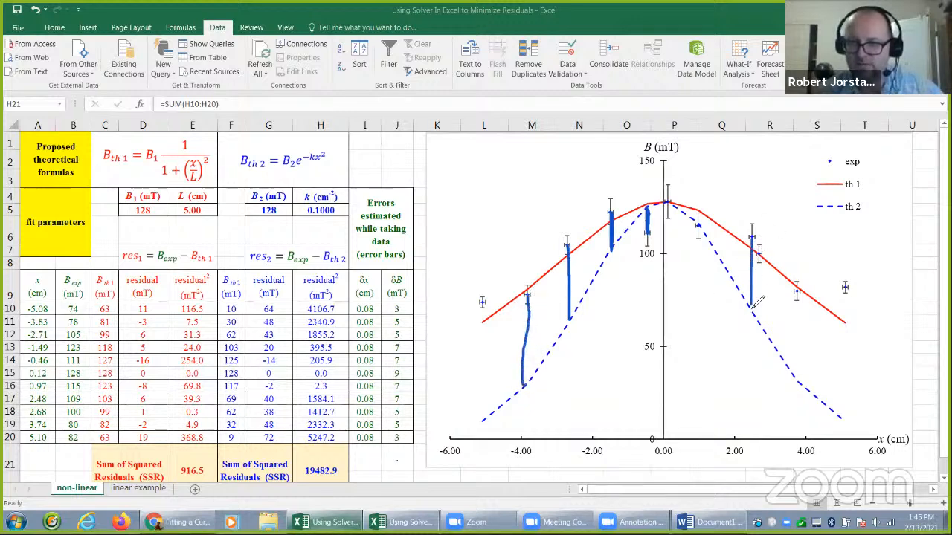
left_click_drag(760, 256, 759, 325)
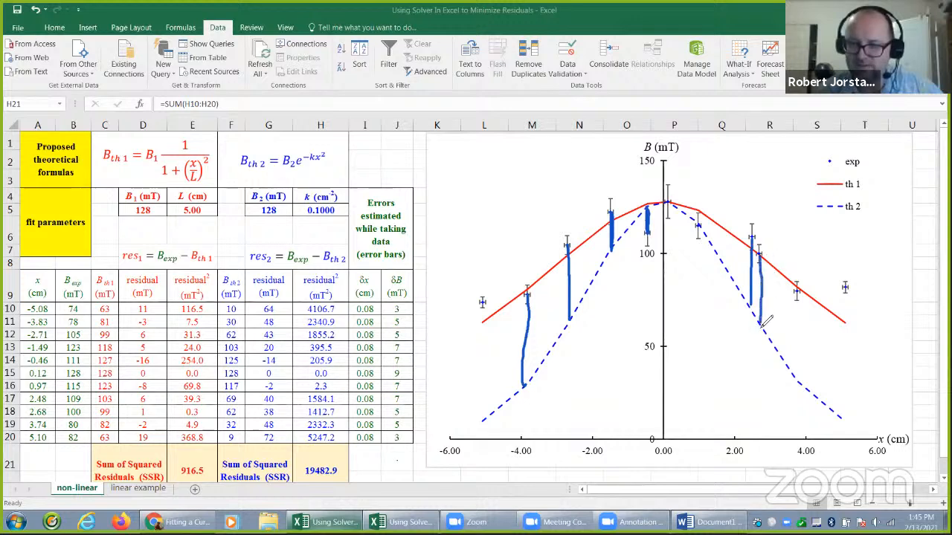
left_click_drag(797, 291, 805, 388)
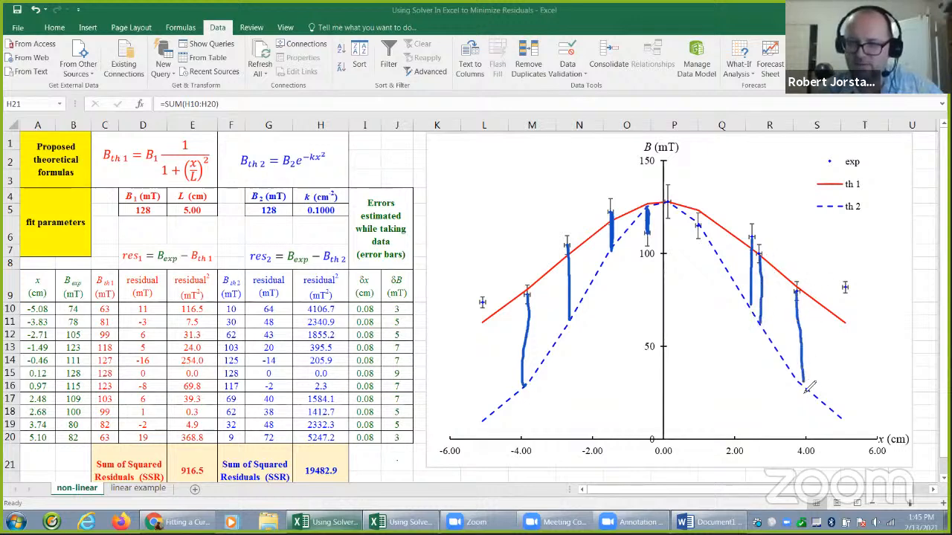
left_click_drag(845, 289, 842, 416)
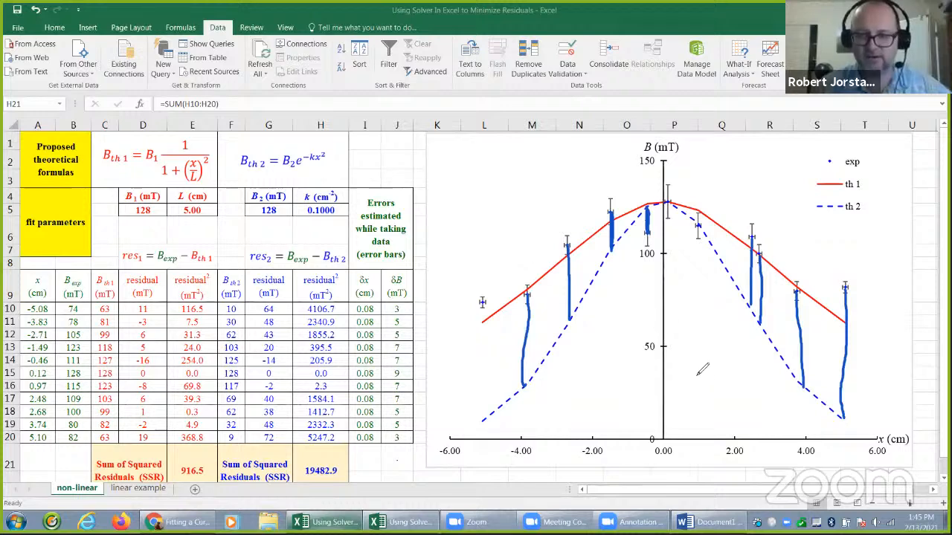
left_click(628, 91)
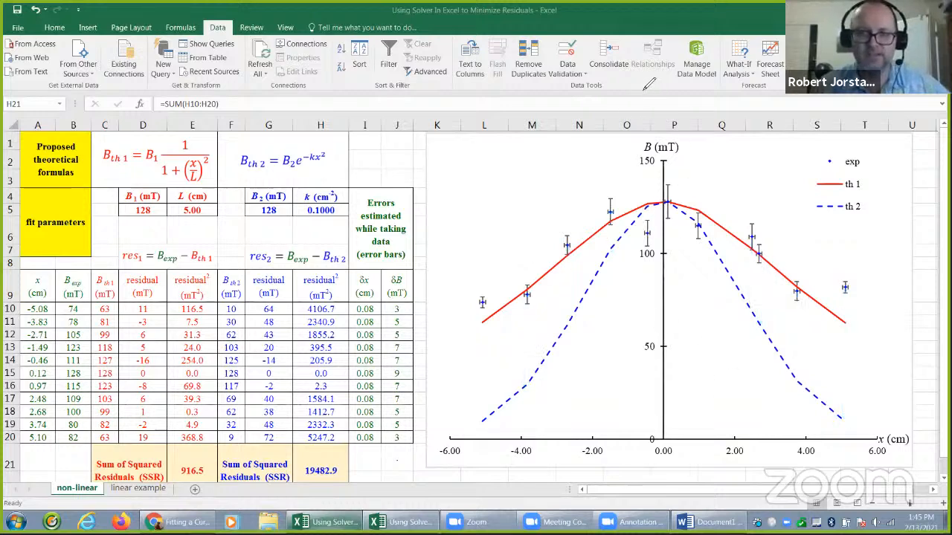
left_click(648, 83)
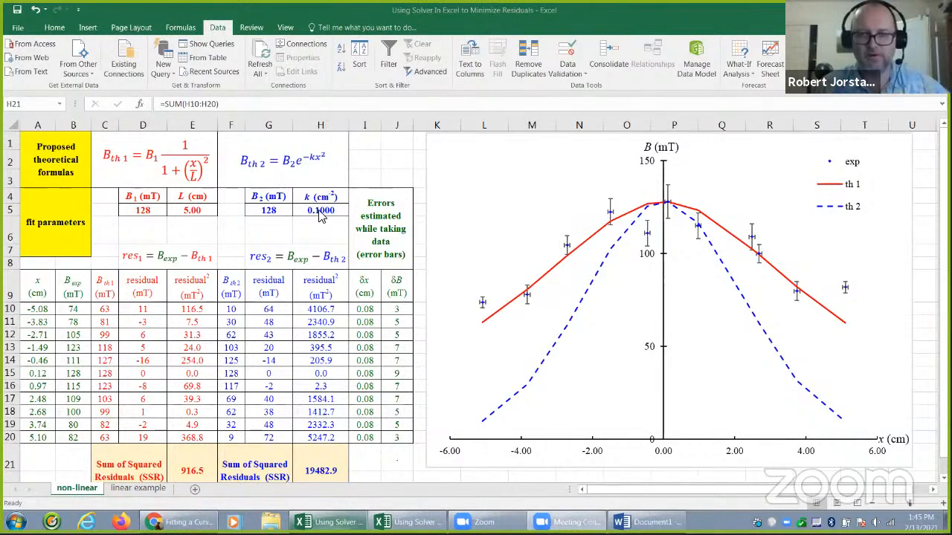
- Try 0.05 as the second model's fit parameter k in H5
key("F2")
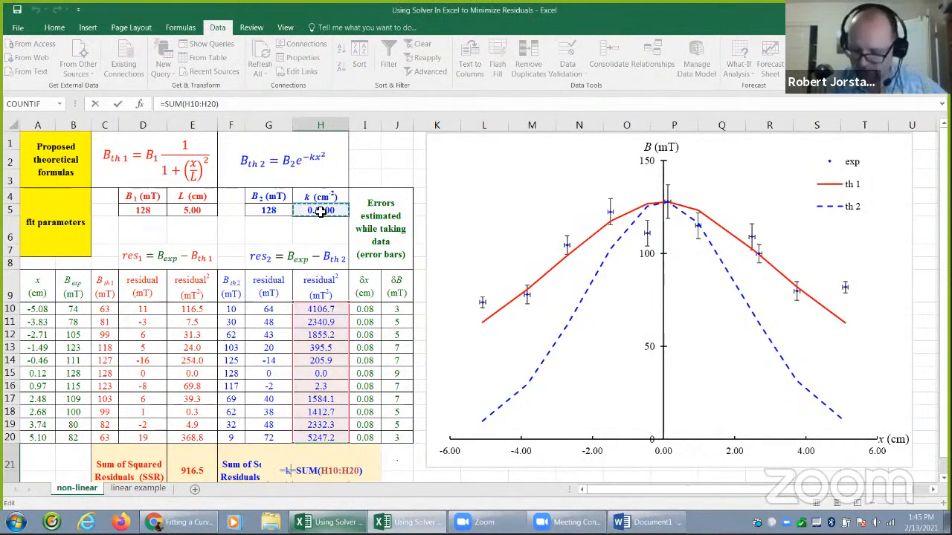
left_click(320, 212)
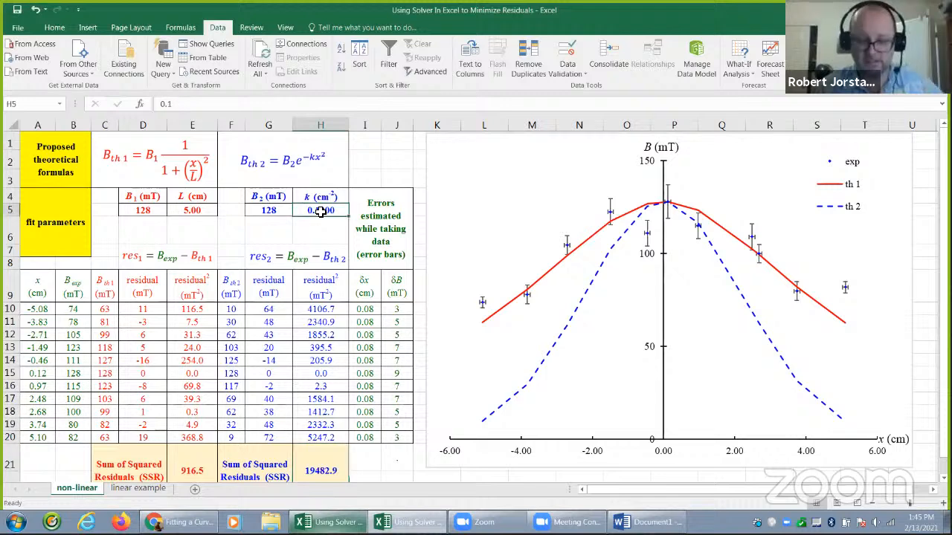
type("0.05")
key("Return")
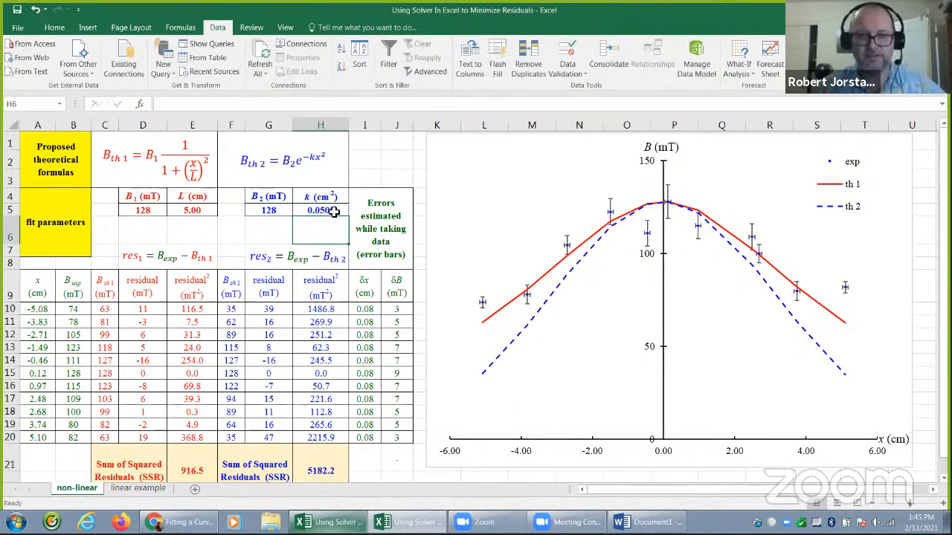
- Set the second model's fit parameter k in H5 to 0.04 and check the first model's sum of squared residuals
left_click(334, 213)
type("0.04")
key("Return")
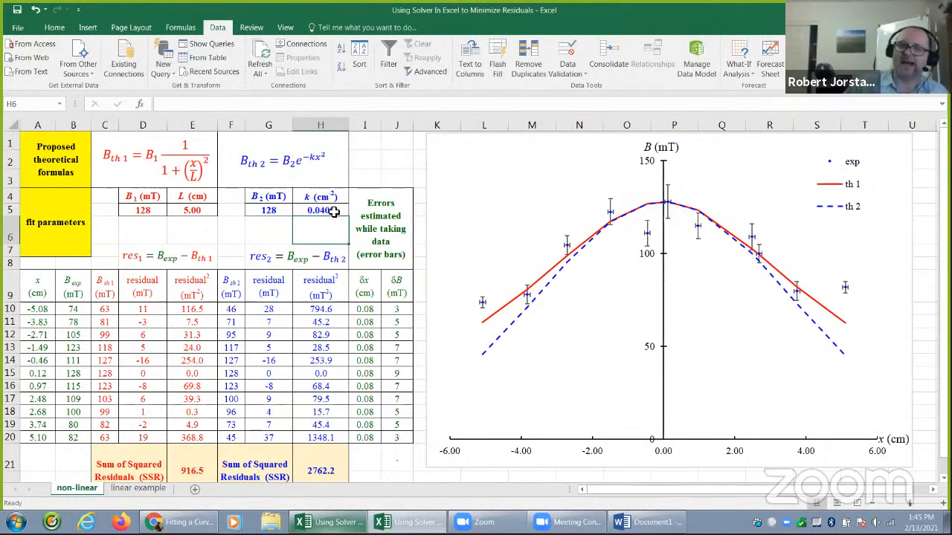
left_click(195, 458)
left_click(373, 157)
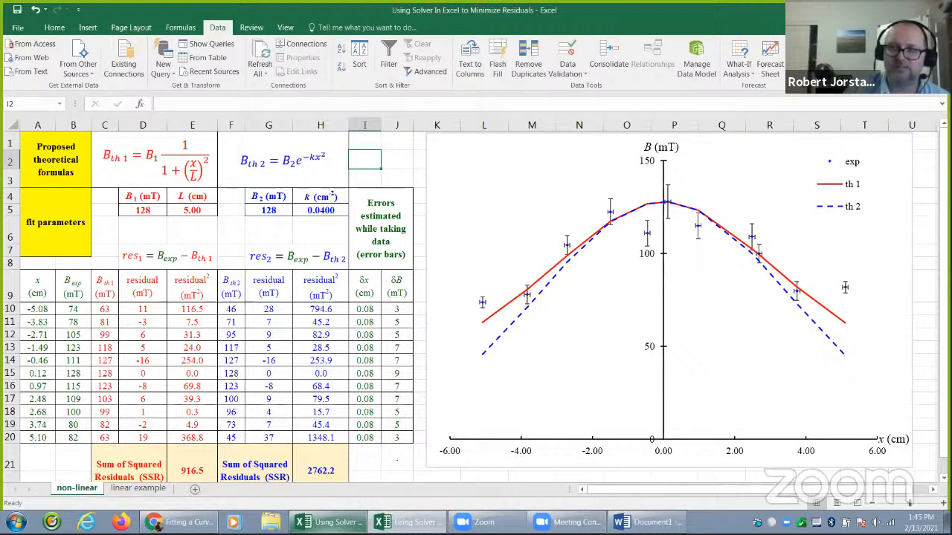
- Restore the maximized workbook window to a smaller size, reposition it, and widen it while keeping the Solver command in view
double_click(565, 10)
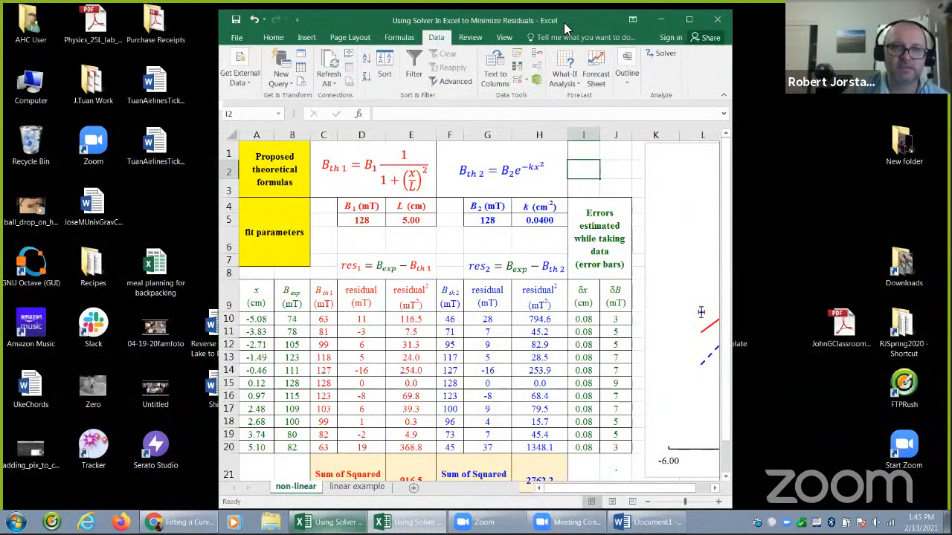
left_click_drag(564, 22, 353, 17)
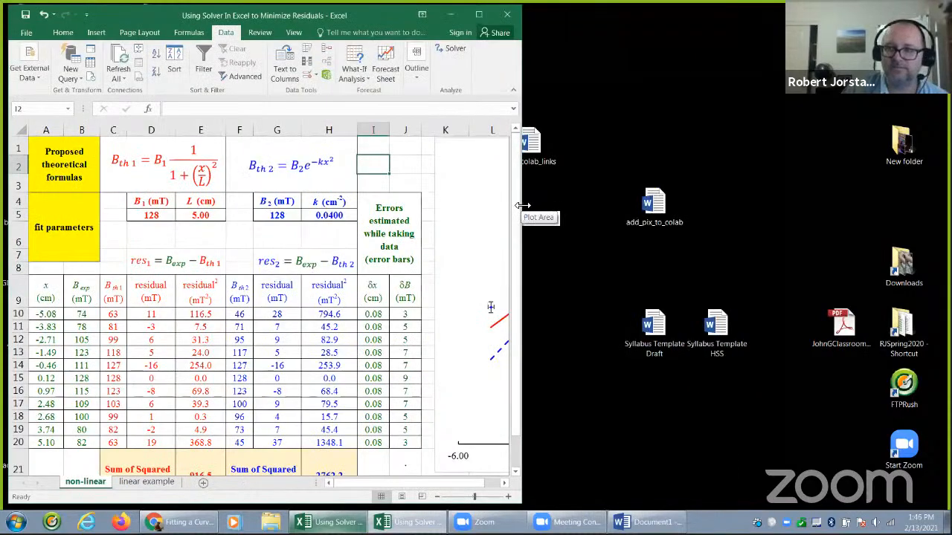
left_click_drag(743, 68, 746, 69)
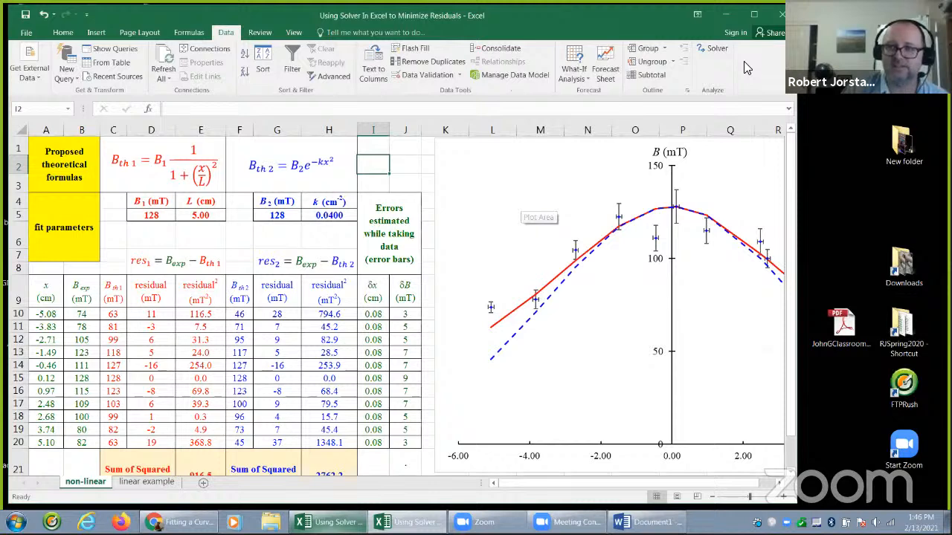
left_click(707, 49)
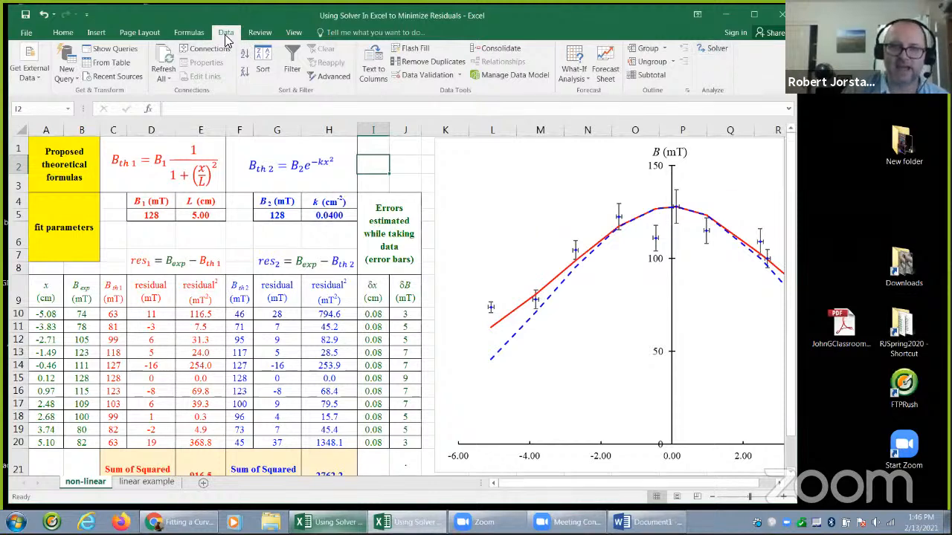
- Open the Excel Options dialog and show its page for viewing and managing add-ins
left_click(27, 34)
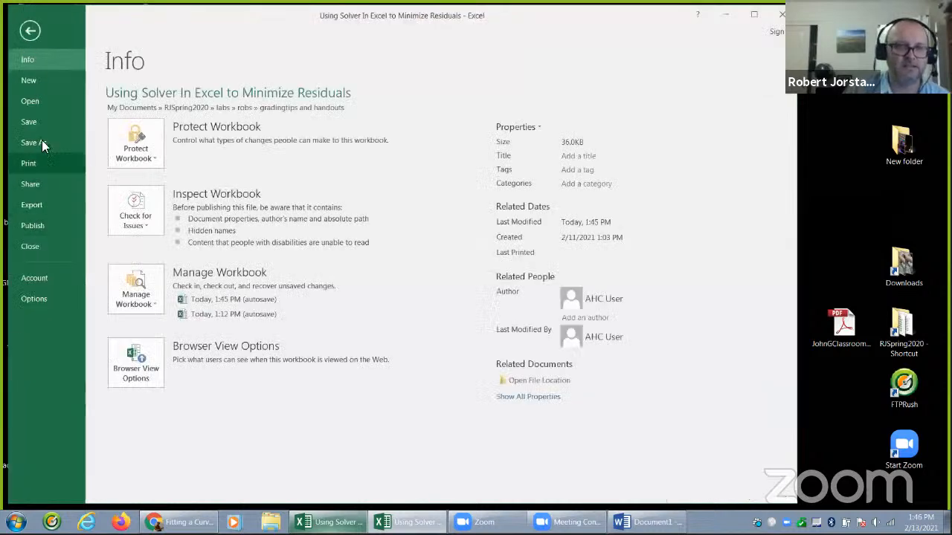
left_click(31, 31)
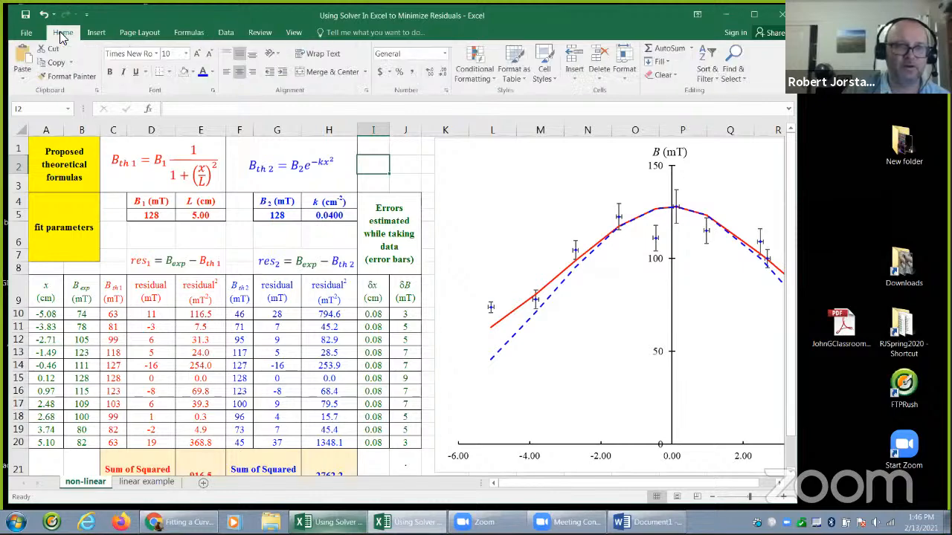
left_click(27, 32)
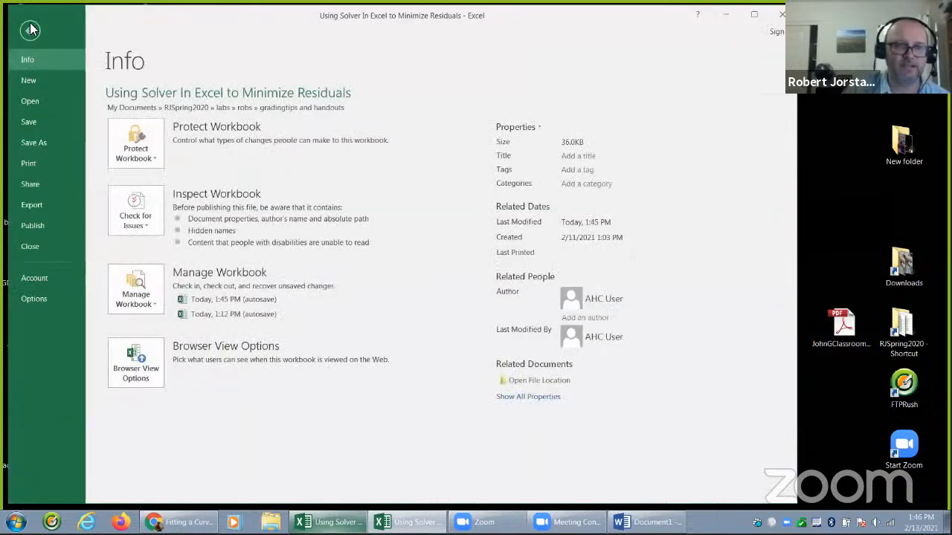
left_click(30, 30)
left_click(33, 36)
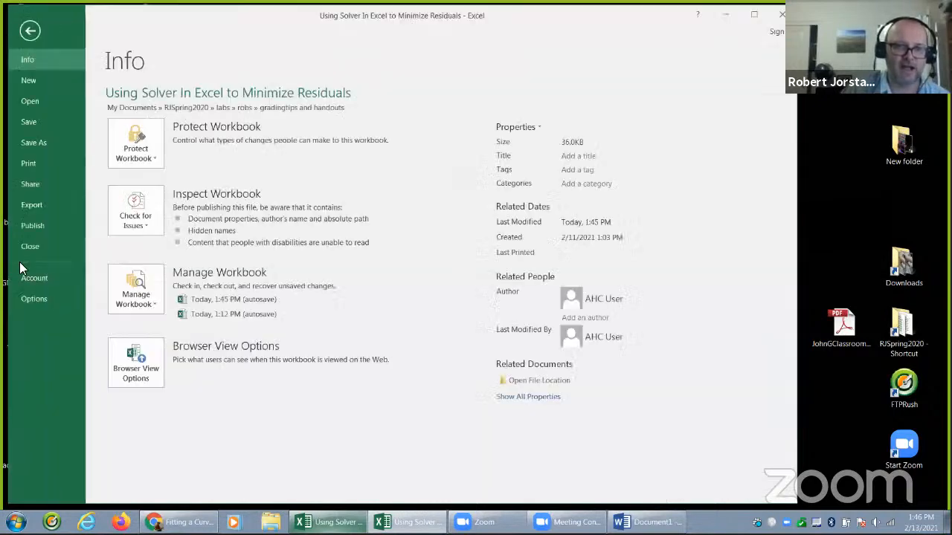
left_click(46, 299)
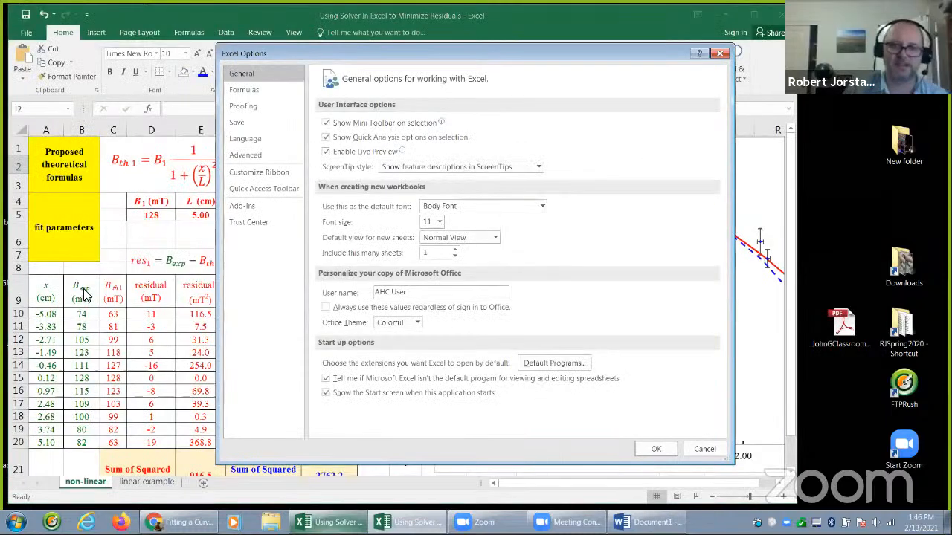
left_click(248, 207)
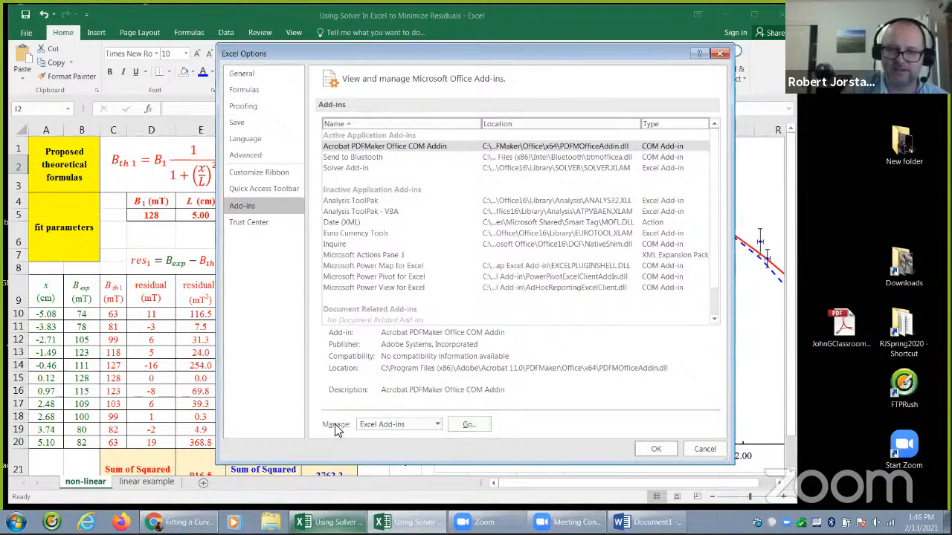
- Draw a pen arrow pointing at the Go command that manages the Excel Add-ins
left_click(467, 426)
left_click_drag(590, 416, 505, 427)
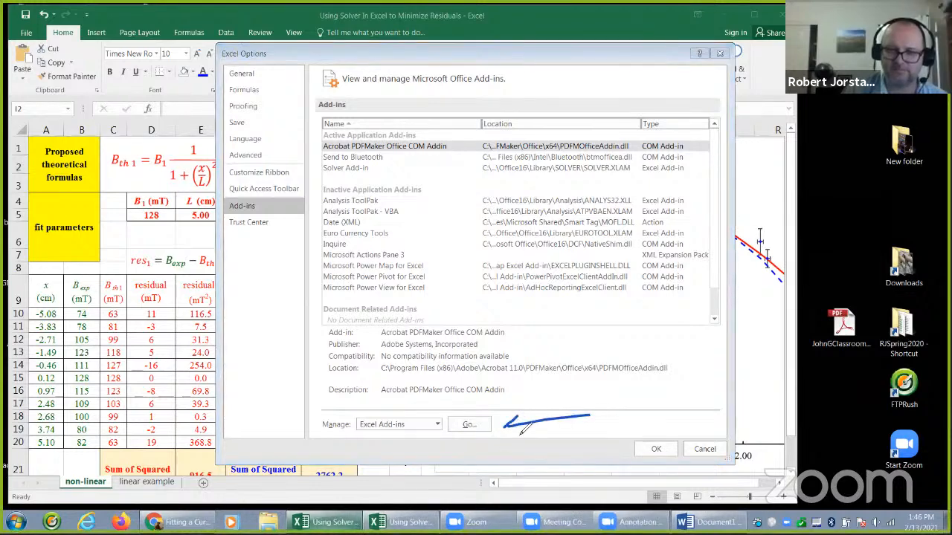
- Clear the pen arrow, open the list of available Excel add-ins, and confirm it with Solver Add-in enabled
left_click(610, 90)
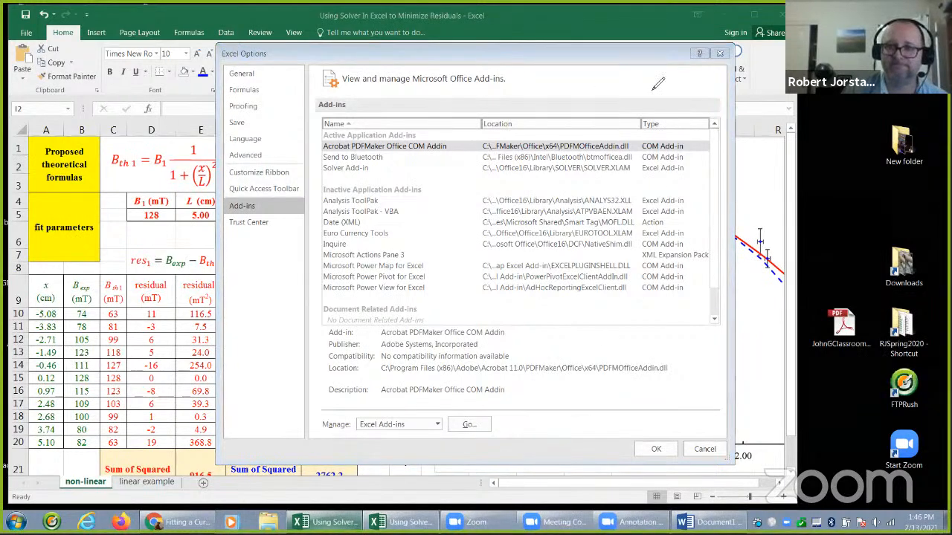
left_click(468, 425)
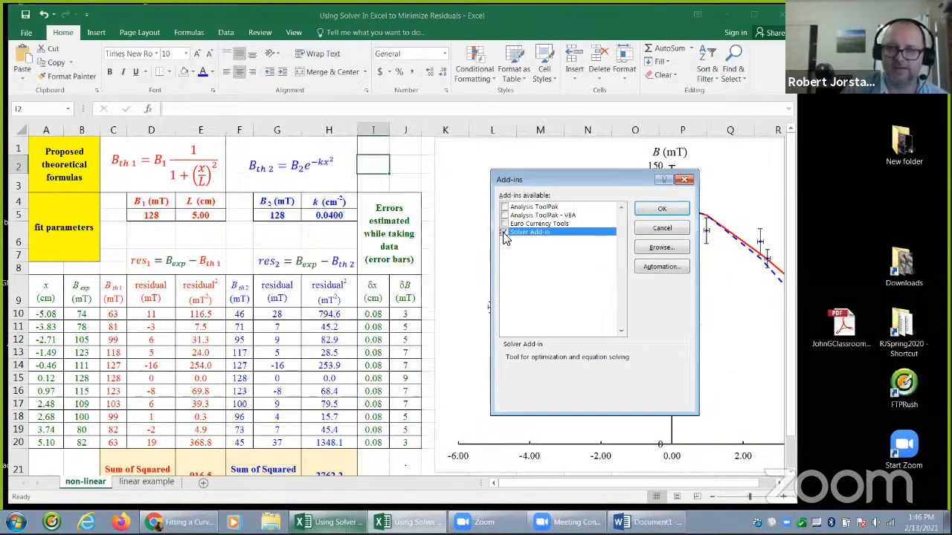
left_click(504, 233)
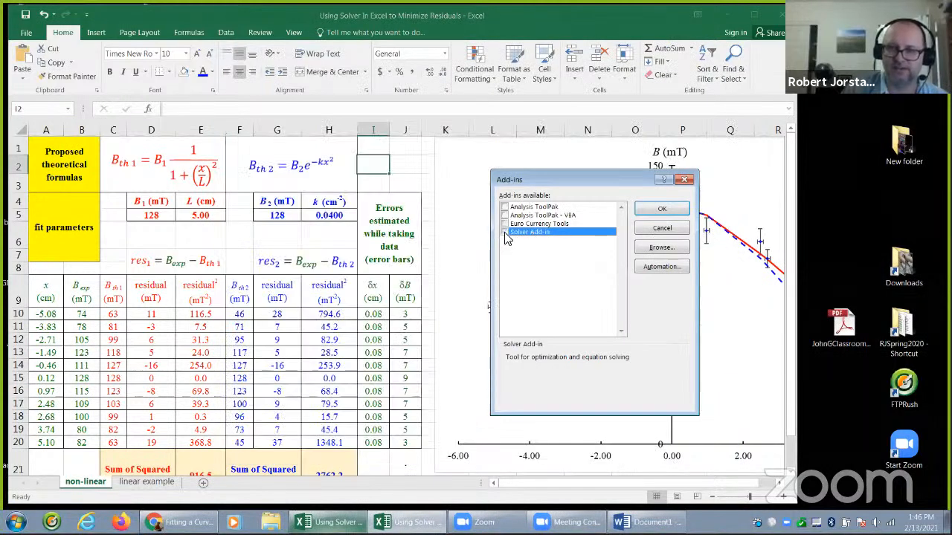
left_click(657, 211)
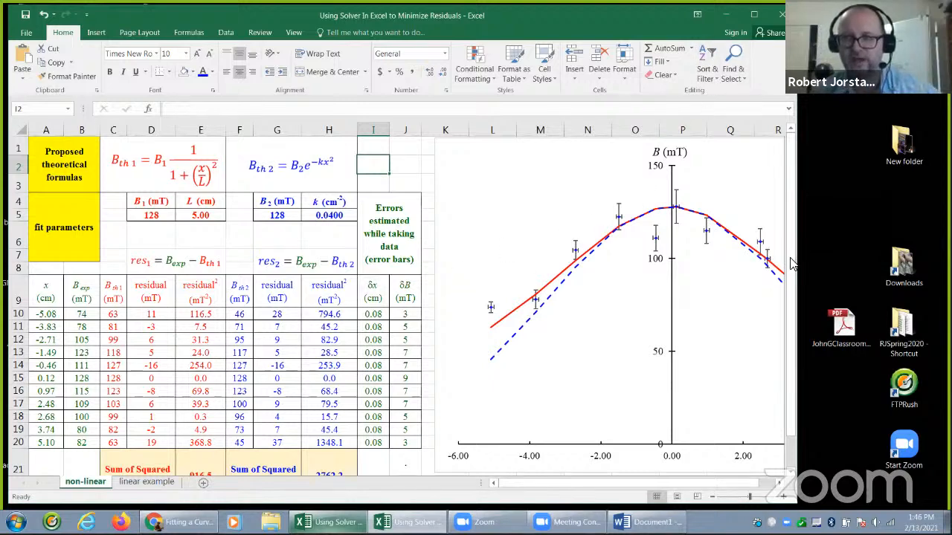
- Locate the Solver command among the data analysis tools
left_click(226, 33)
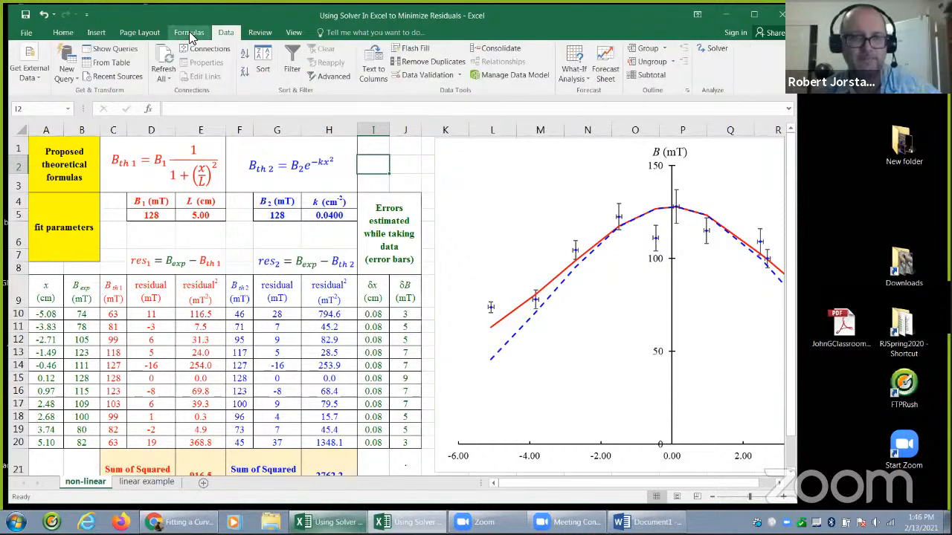
left_click(191, 37)
left_click(144, 36)
left_click(194, 36)
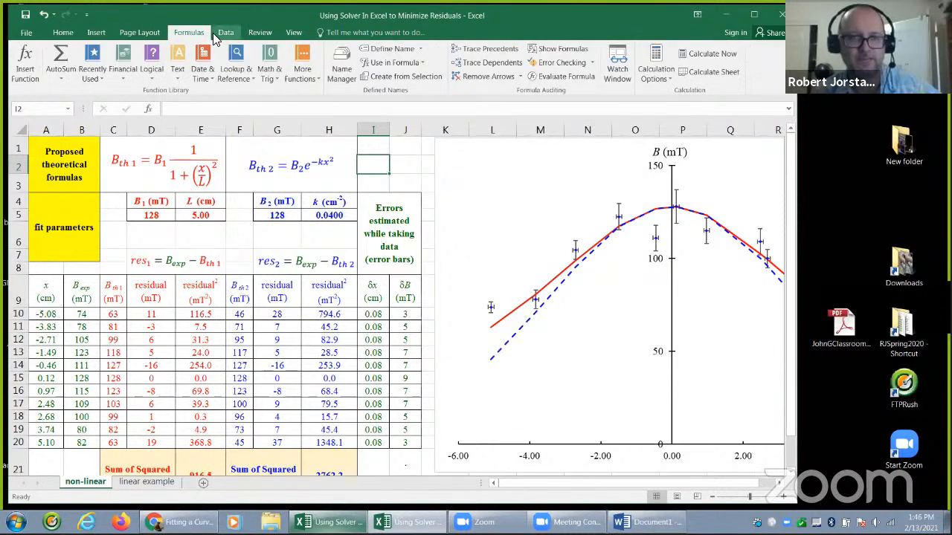
left_click(222, 33)
left_click(717, 48)
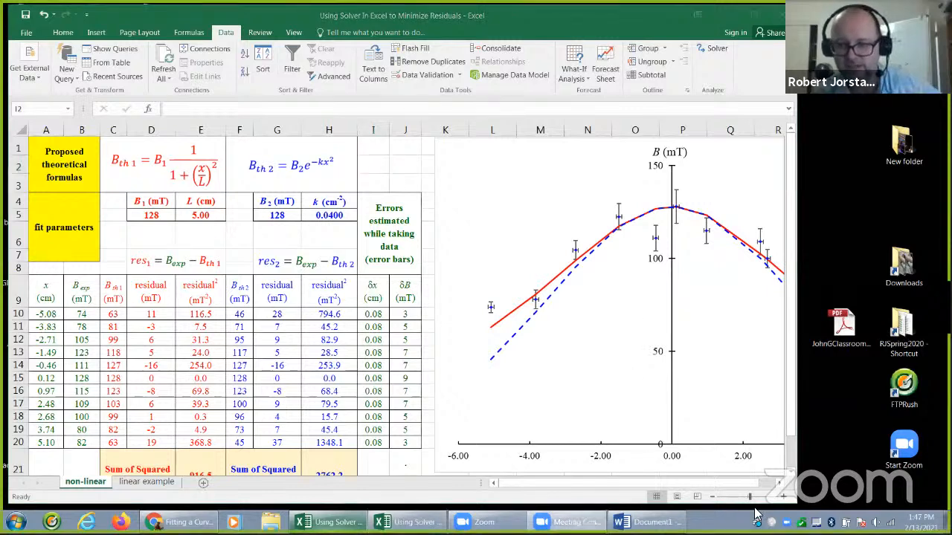
- Zoom out the worksheet slightly and set the Solver objective to the first model's sum of squared residuals in E21
left_click(712, 497)
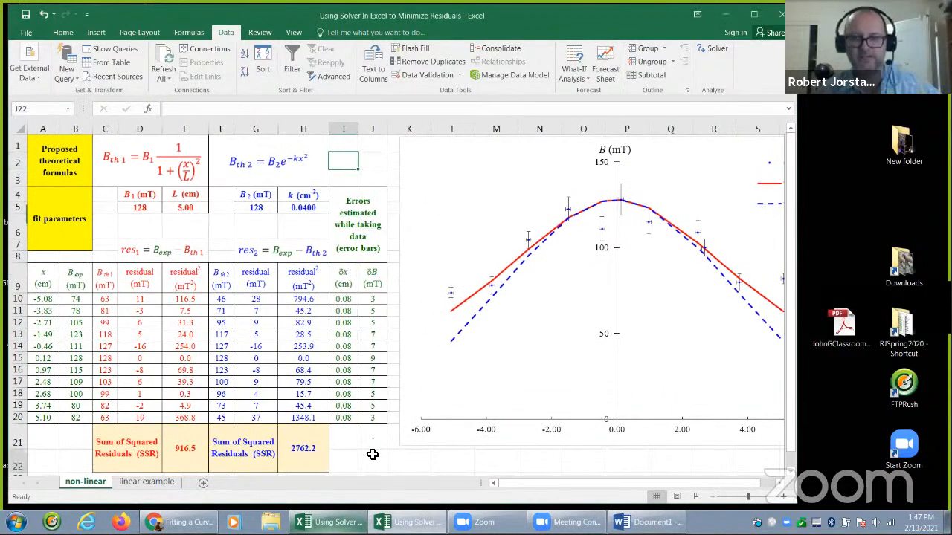
left_click(366, 455)
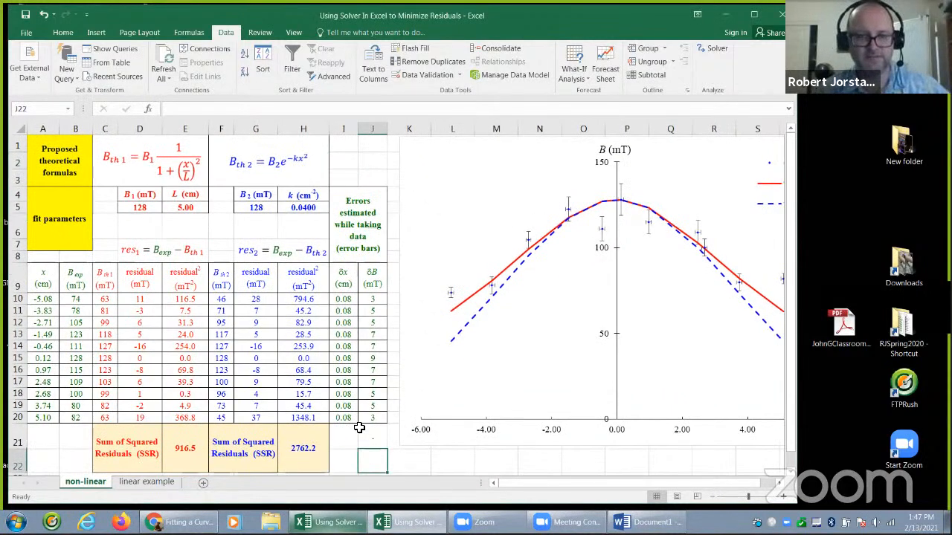
left_click(186, 452)
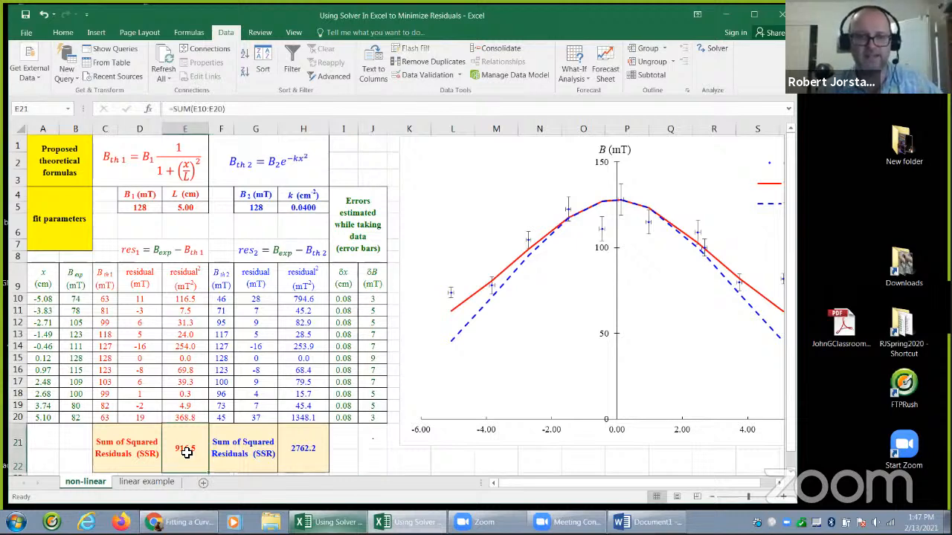
left_click(718, 51)
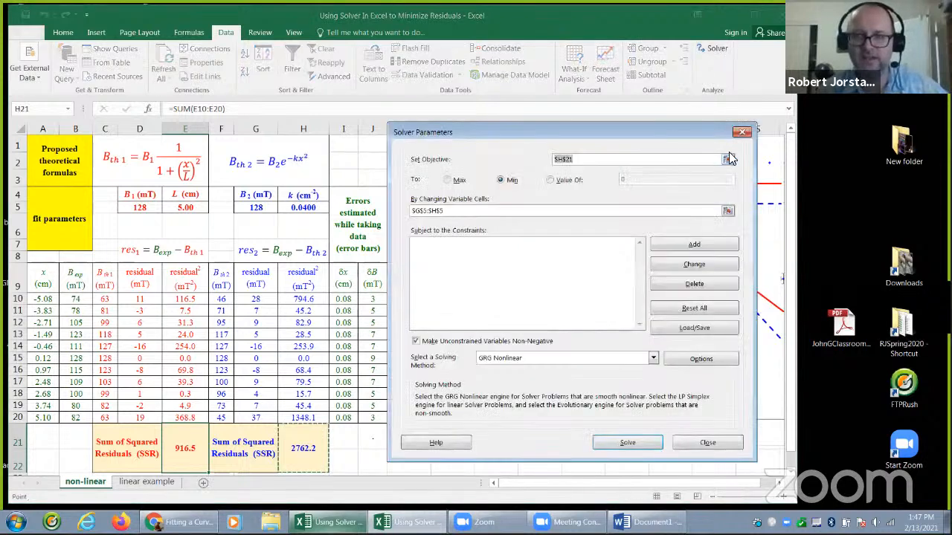
left_click(728, 161)
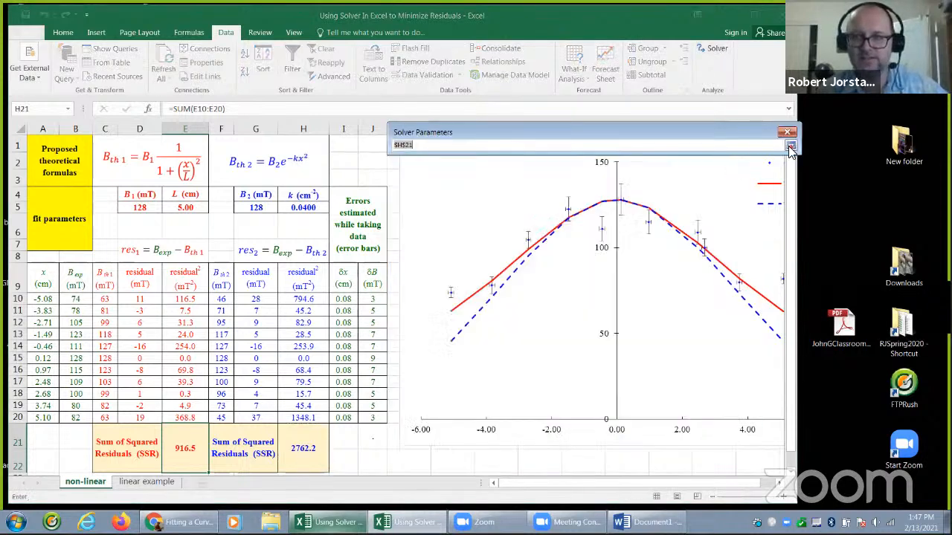
left_click(789, 147)
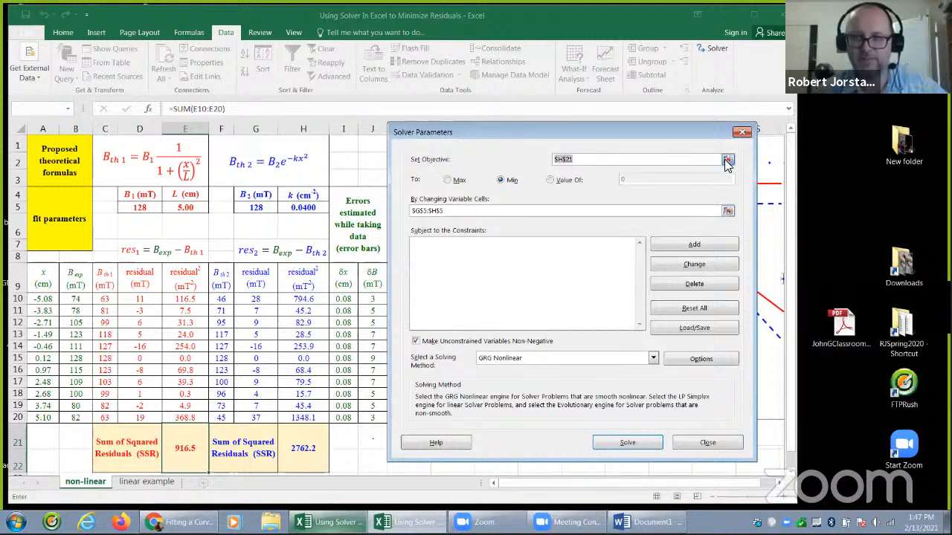
left_click(728, 160)
left_click(186, 449)
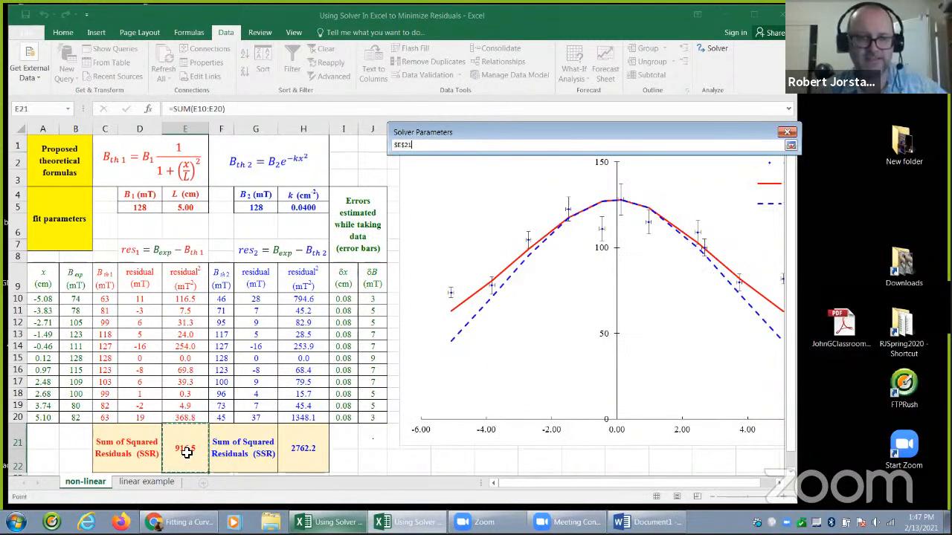
left_click(790, 145)
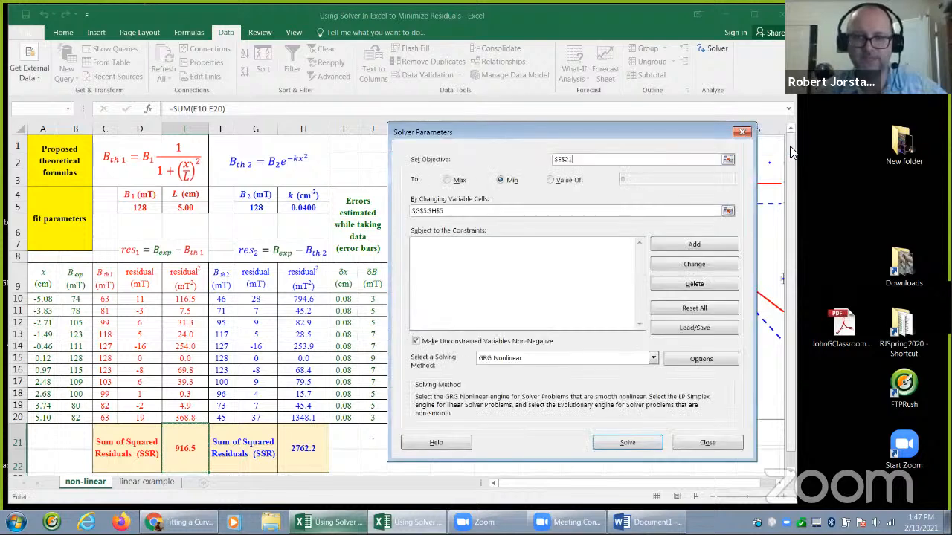
- Set the Solver variable cells to D5:E5, solve for the minimum, keep the solution, and select the fitted B1 and L parameters
left_click(727, 212)
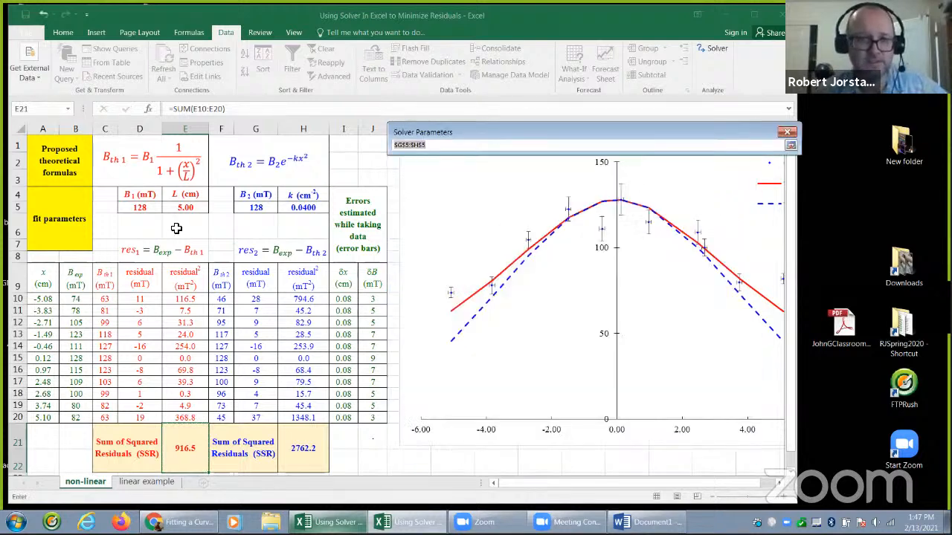
left_click_drag(140, 208, 175, 208)
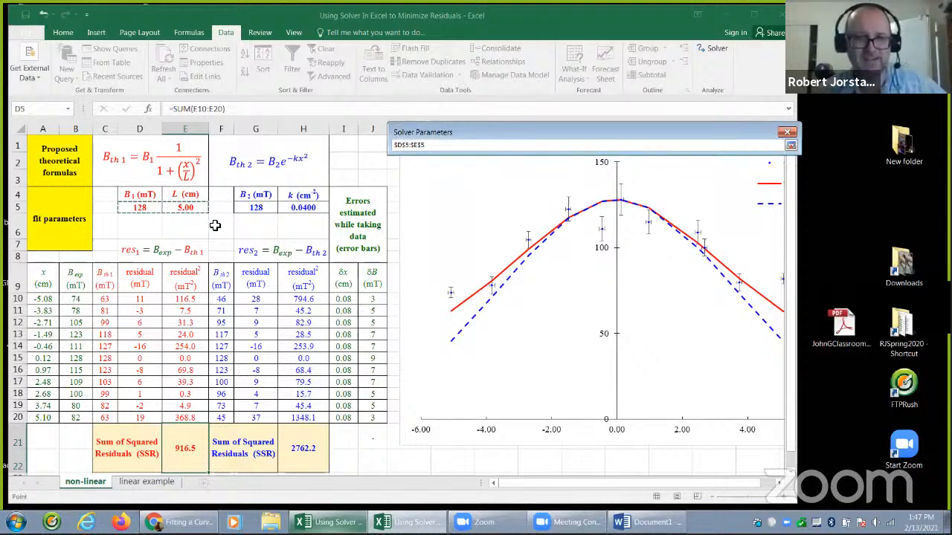
key("Return")
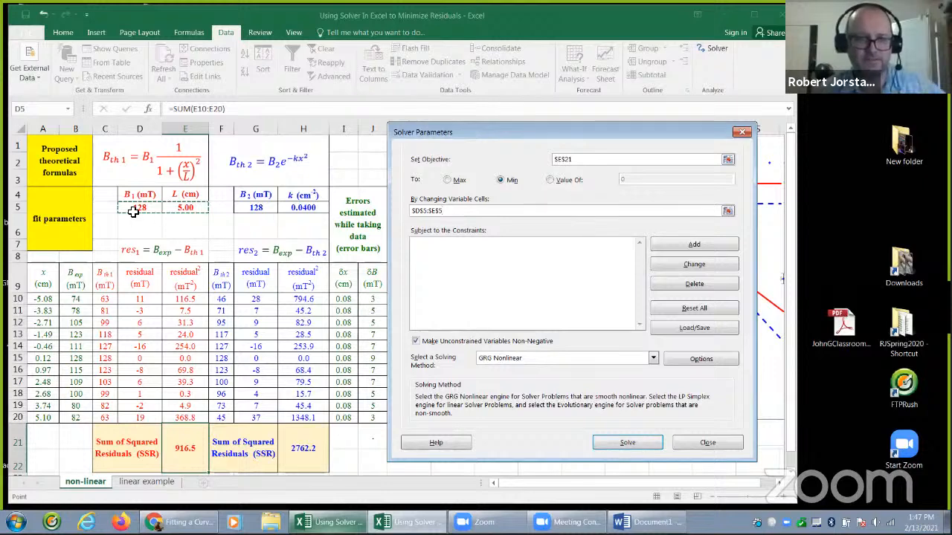
left_click(613, 443)
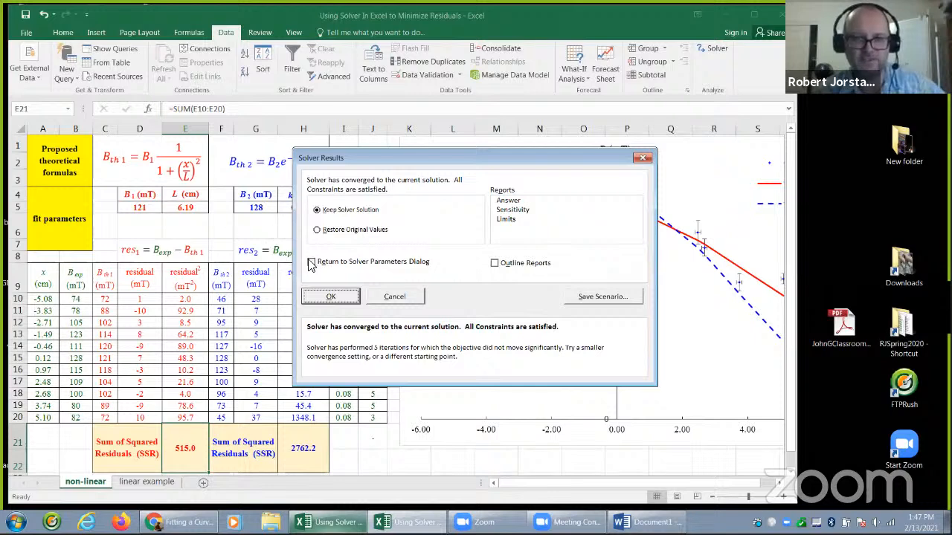
left_click(334, 297)
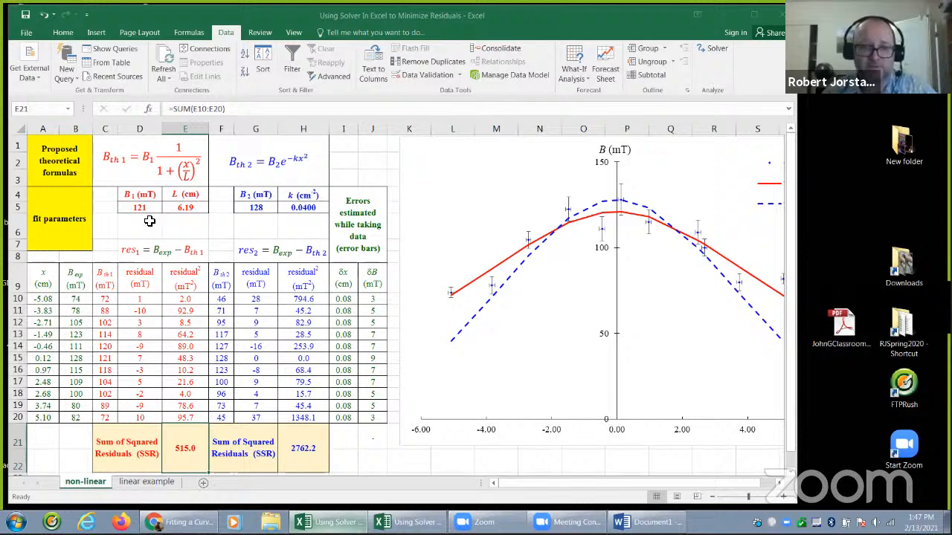
left_click_drag(148, 212, 177, 209)
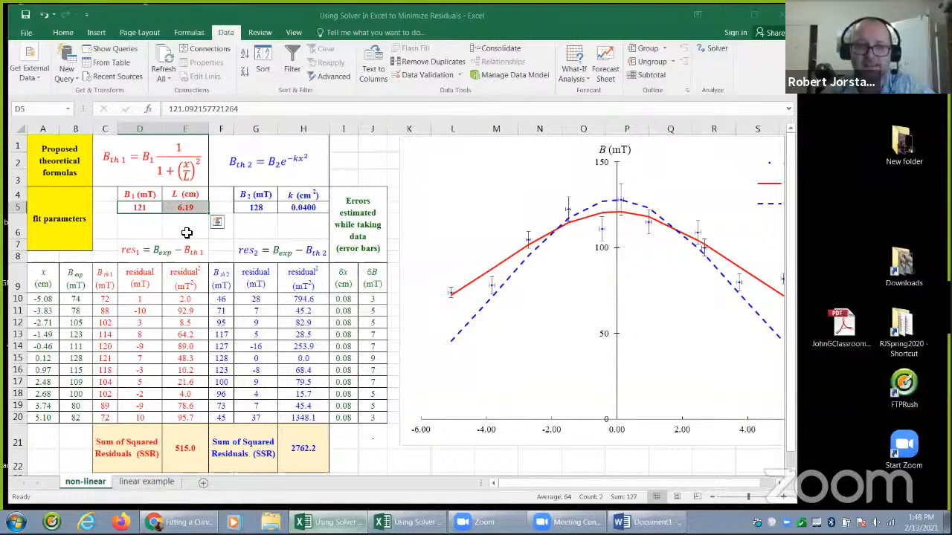
- Reopen Solver and set its objective to the second model's sum of squared residuals in H21
left_click(311, 448)
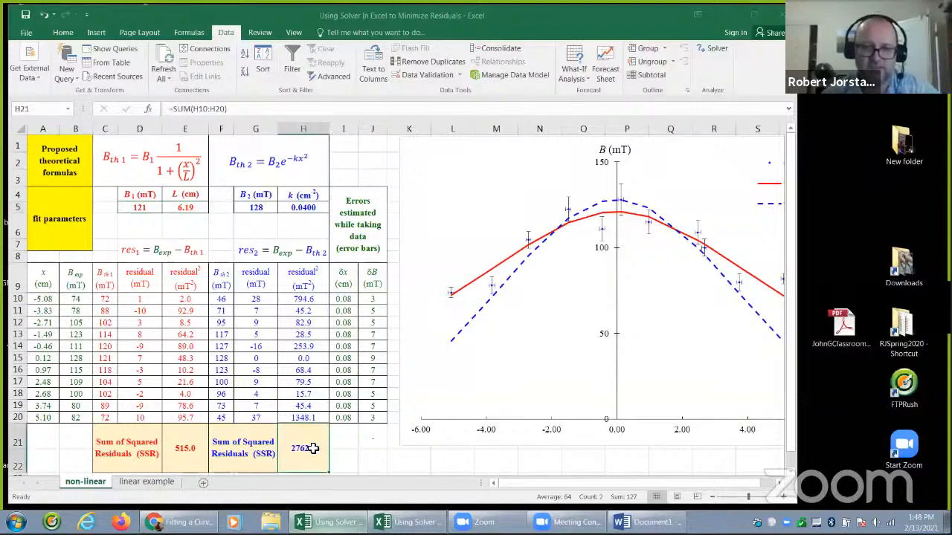
left_click(706, 49)
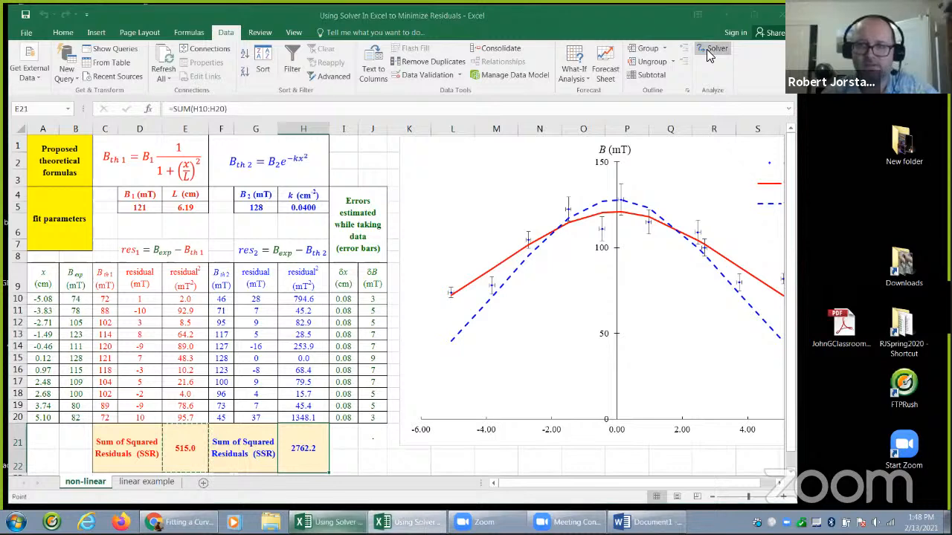
left_click(706, 159)
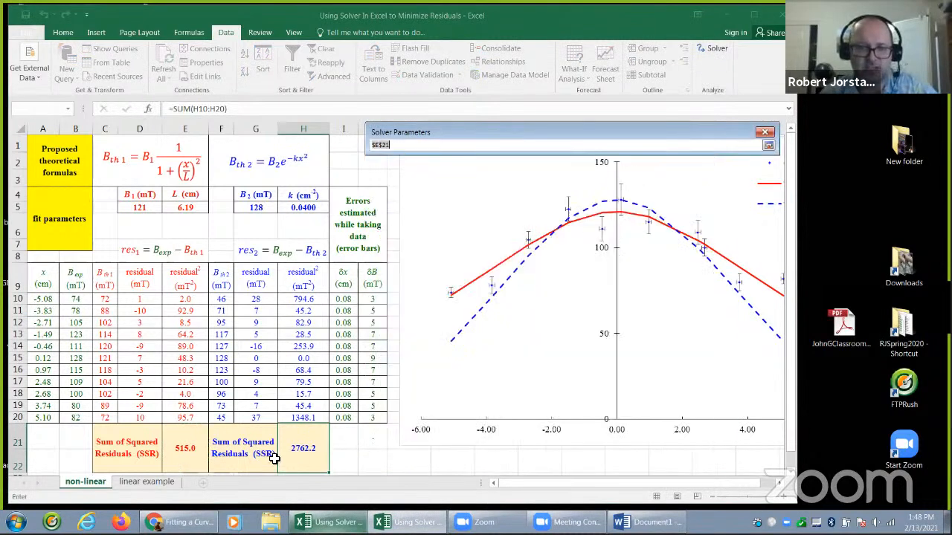
left_click(310, 449)
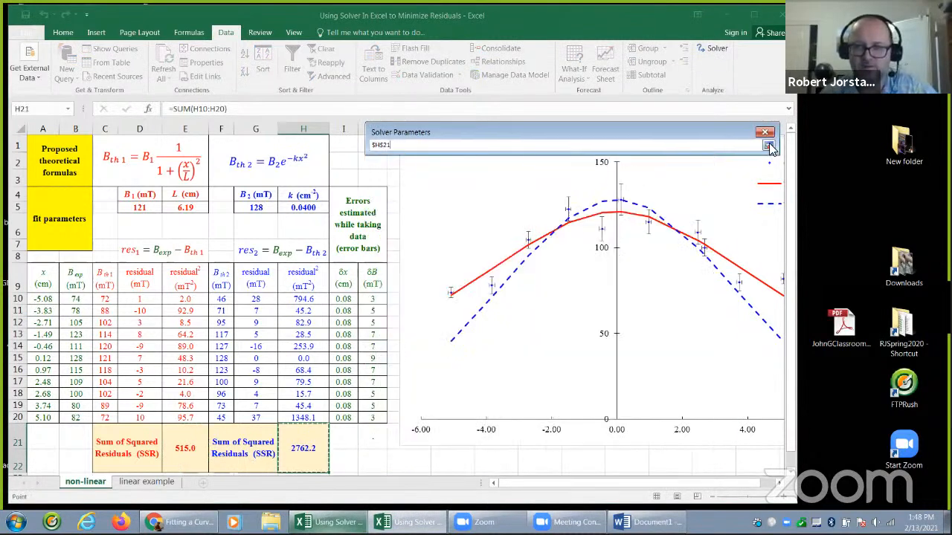
left_click(768, 145)
- Set the Solver variable cells to G5:H5, solve for the minimum, and keep the Solver solution
left_click(704, 211)
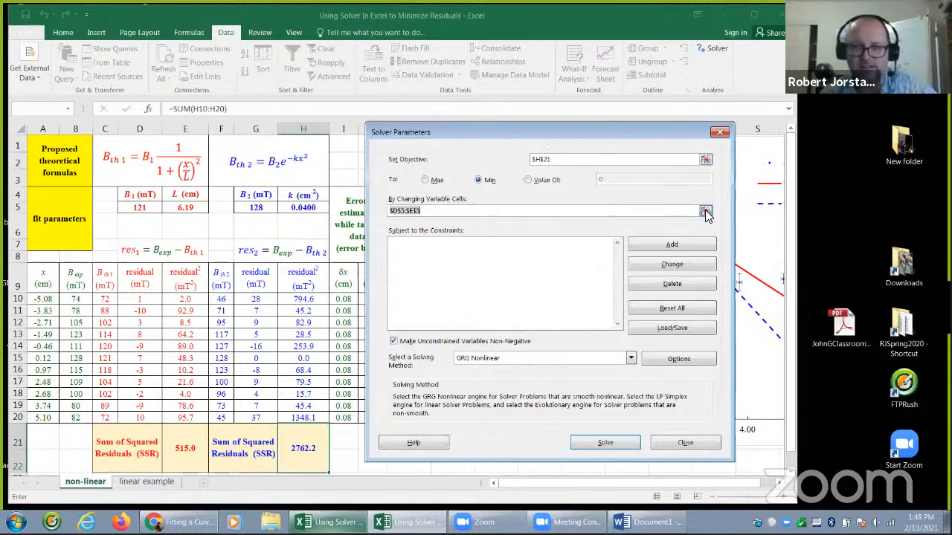
left_click_drag(256, 210, 291, 210)
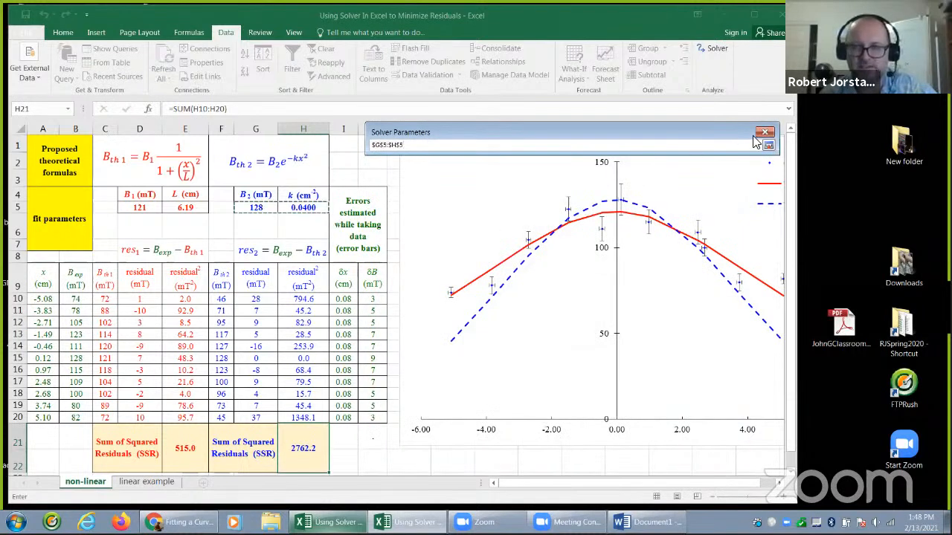
left_click(768, 145)
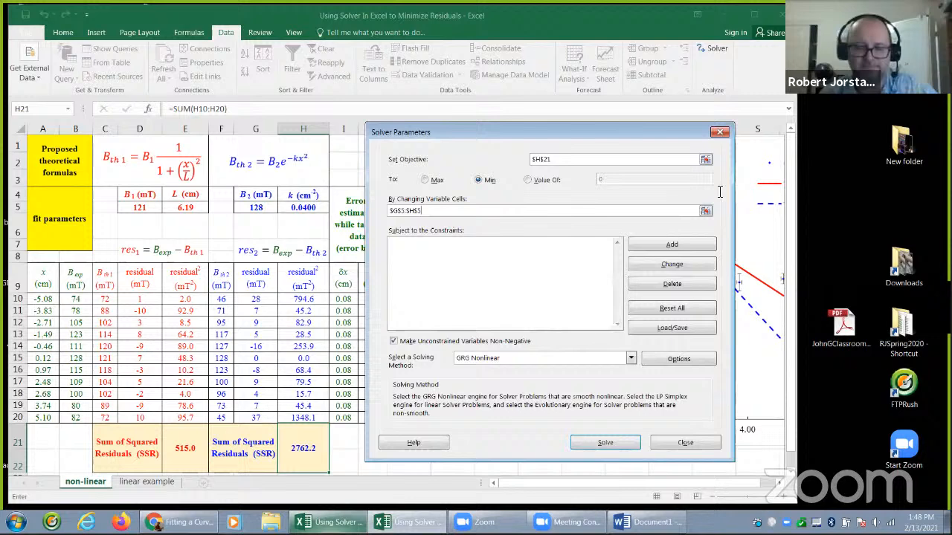
left_click(620, 441)
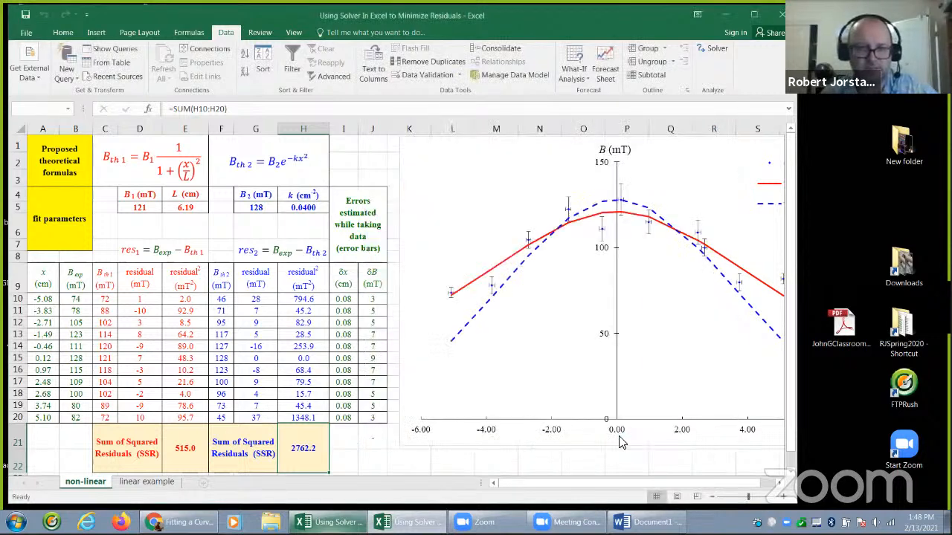
left_click(334, 298)
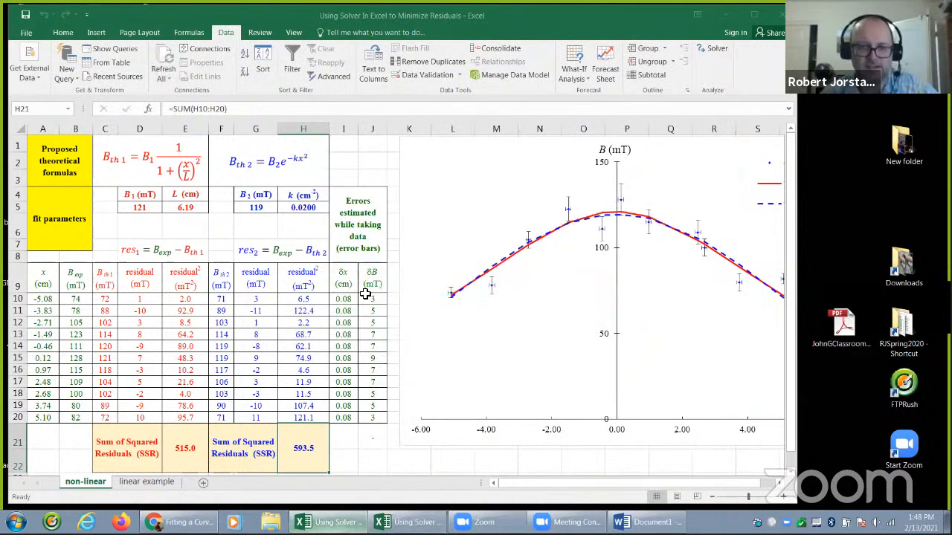
- Examine the second model's fitted B2 and k parameters and compare the sums of squared residuals of both models
left_click(274, 211)
left_click_drag(275, 211, 295, 221)
left_click(294, 226)
left_click(266, 209)
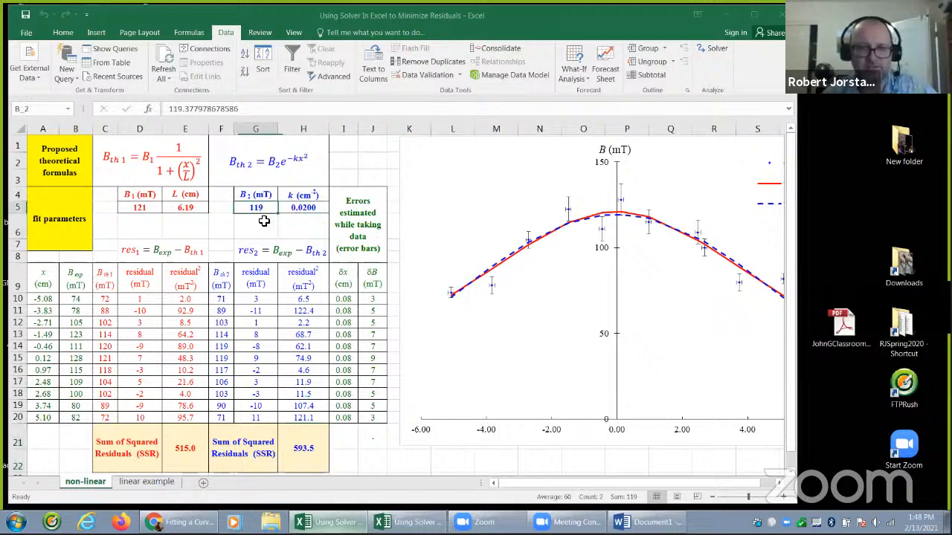
left_click(187, 455)
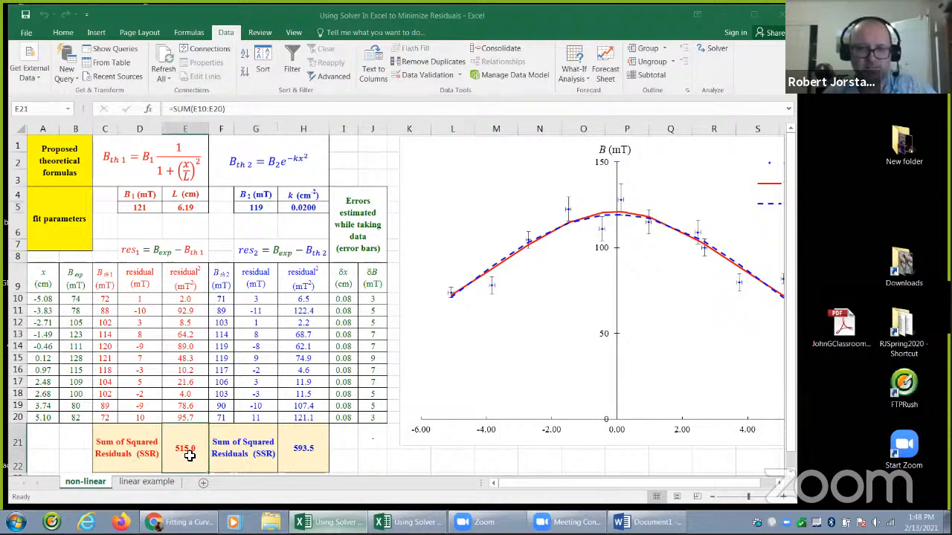
left_click(306, 449)
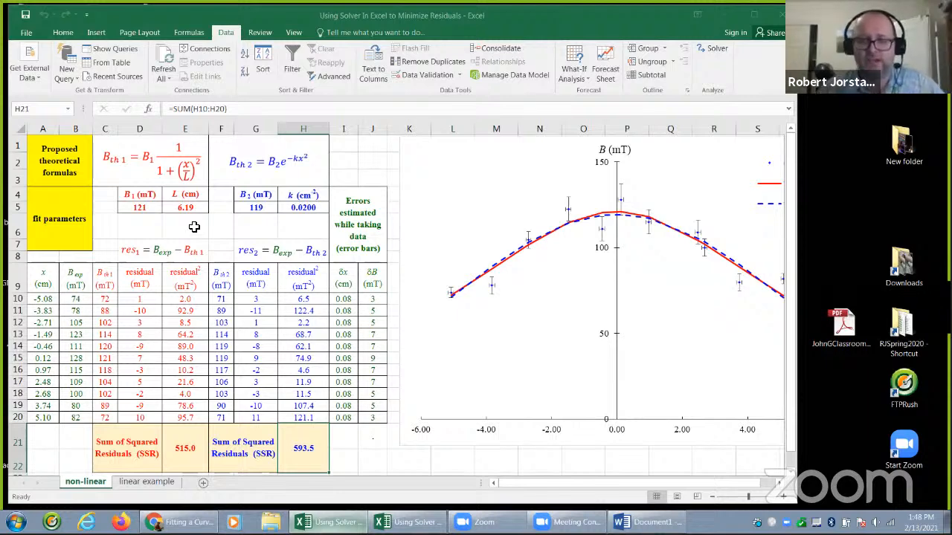
- Close the current workbook to bring up the "Using Solver In Excel to Minimize Residuals with offsets included" workbook
left_click(194, 226)
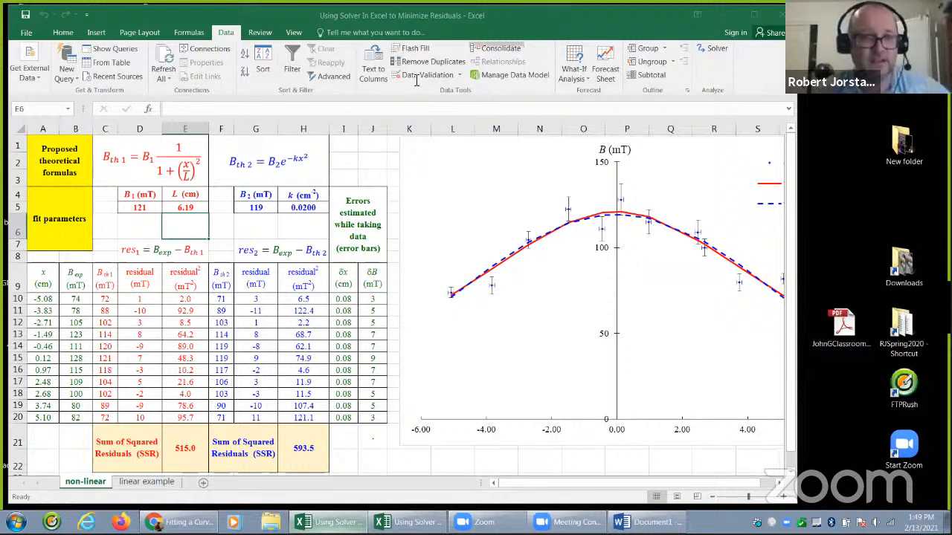
left_click(780, 21)
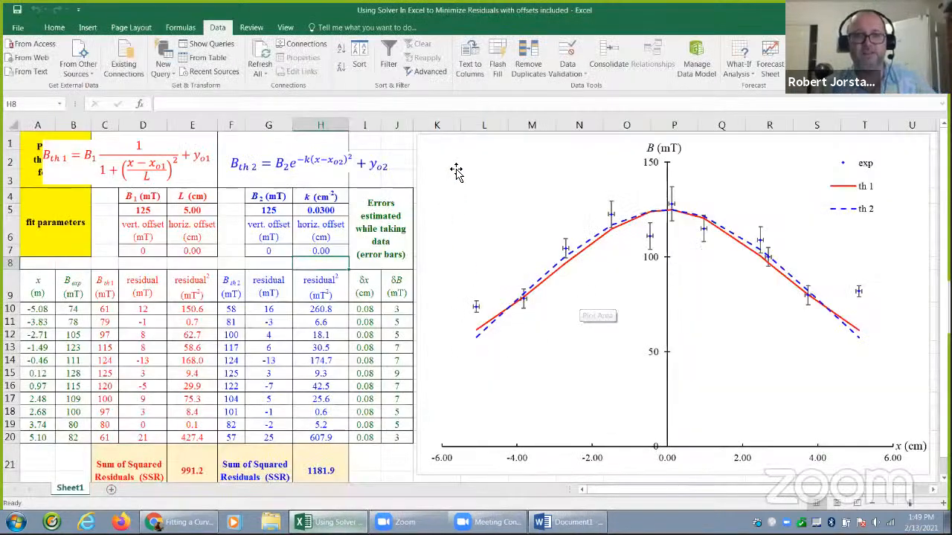
- Move the chart slightly away from the data table
left_click_drag(483, 147, 478, 147)
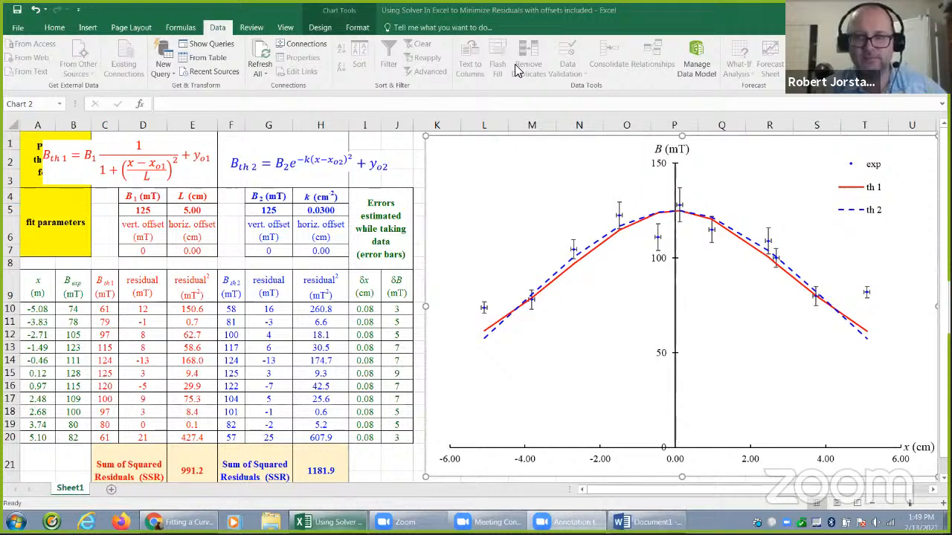
- Circle the first model's y_o1 term and vertical offset in red, and its x_o1 term and horizontal offset in magenta
mouse_move(211, 141)
left_mouse_down()
mouse_move(187, 155)
mouse_move(211, 170)
mouse_move(216, 146)
mouse_move(208, 143)
left_mouse_up()
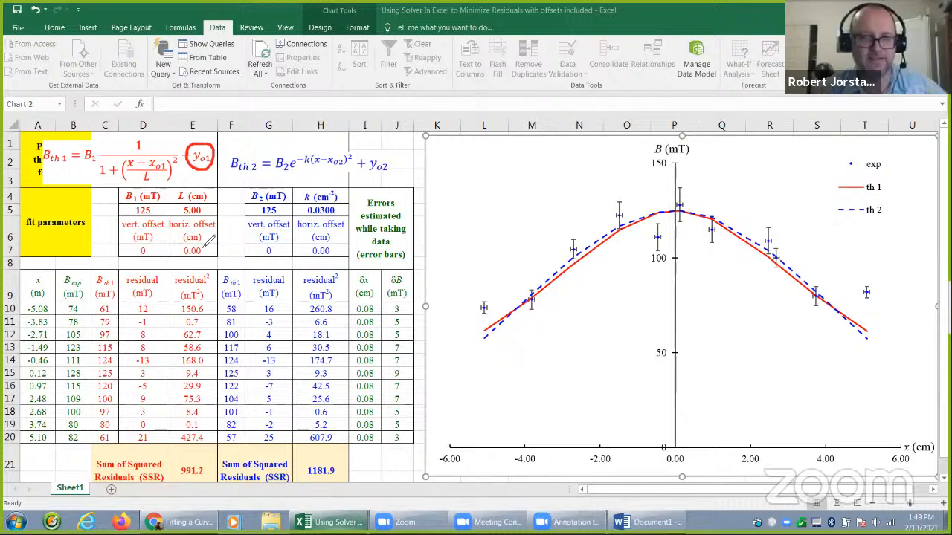
mouse_move(135, 217)
left_mouse_down()
mouse_move(120, 232)
mouse_move(145, 260)
mouse_move(169, 232)
mouse_move(158, 213)
mouse_move(121, 223)
left_mouse_up()
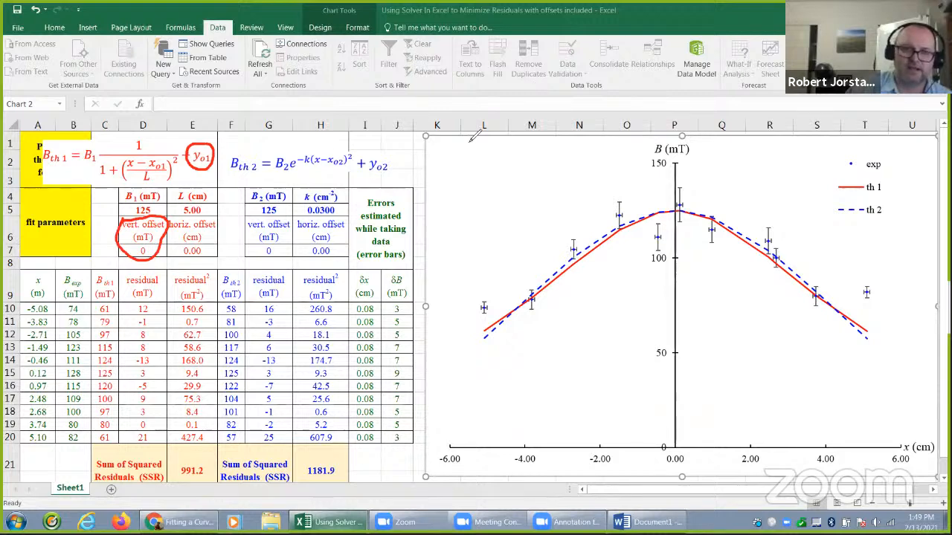
mouse_move(153, 162)
left_mouse_down()
mouse_move(161, 177)
mouse_move(182, 162)
mouse_move(168, 148)
mouse_move(151, 158)
left_mouse_up()
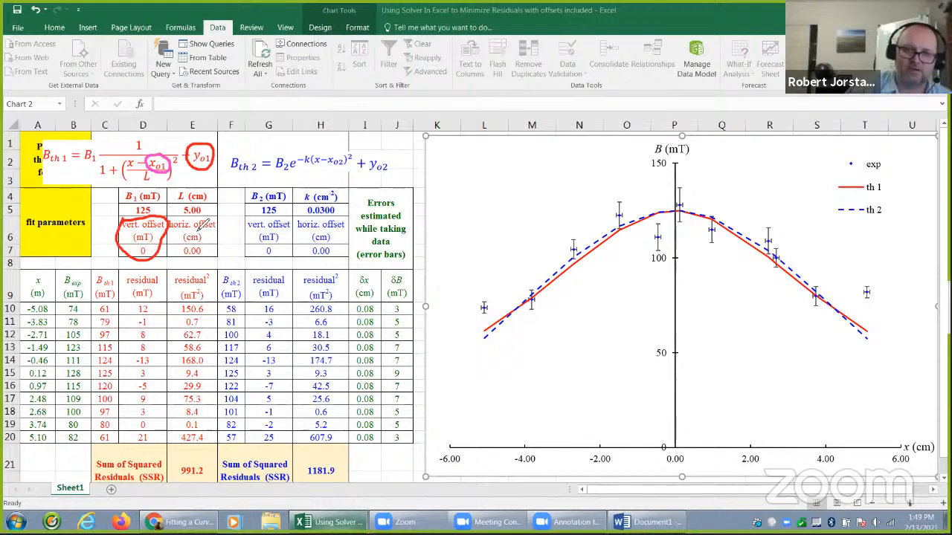
mouse_move(168, 220)
left_mouse_down()
mouse_move(199, 262)
mouse_move(231, 220)
mouse_move(192, 211)
mouse_move(171, 220)
left_mouse_up()
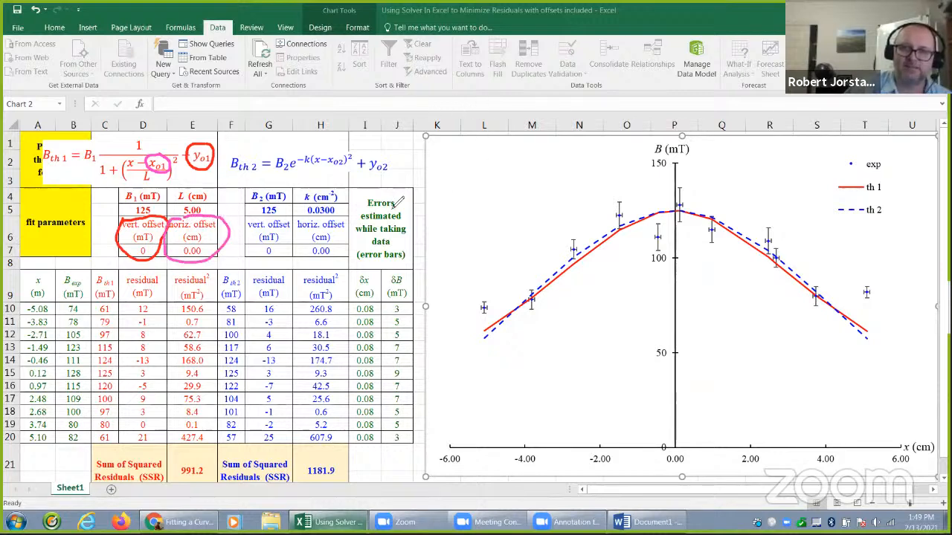
- Circle the second model's horizontal offset term and cell in magenta and the vertical ones in blue, and clear all annotations
mouse_move(336, 151)
left_mouse_down()
mouse_move(313, 158)
mouse_move(342, 168)
mouse_move(341, 147)
left_mouse_up()
mouse_move(338, 236)
left_mouse_down()
mouse_move(327, 234)
mouse_move(343, 242)
mouse_move(335, 232)
left_mouse_up()
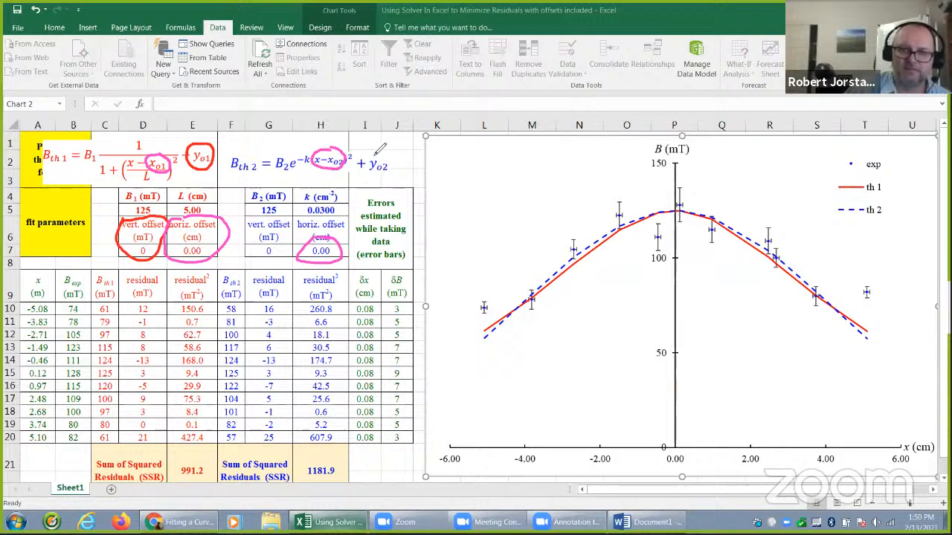
mouse_move(379, 149)
left_mouse_down()
mouse_move(398, 175)
mouse_move(381, 146)
left_mouse_up()
mouse_move(290, 220)
left_mouse_down()
mouse_move(262, 255)
mouse_move(289, 223)
mouse_move(274, 220)
left_mouse_up()
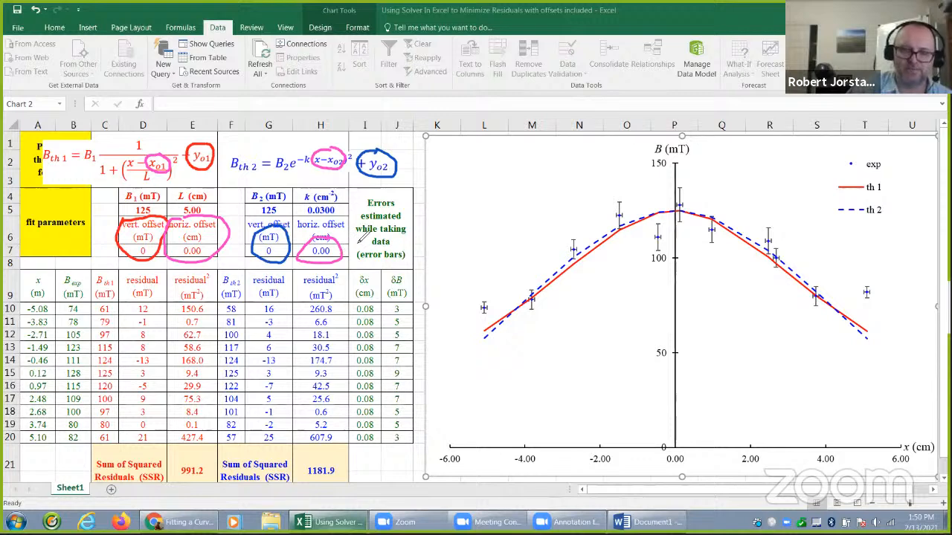
left_click(629, 88)
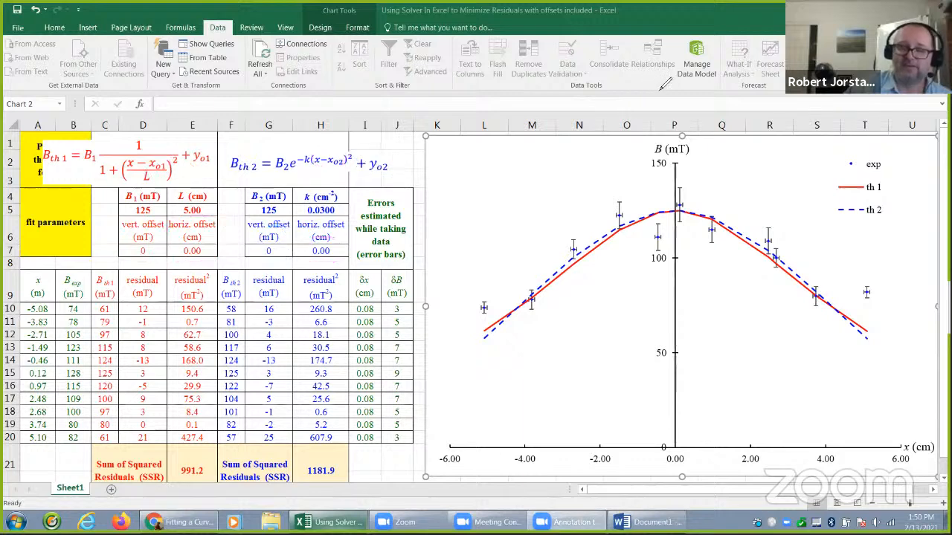
left_click(667, 83)
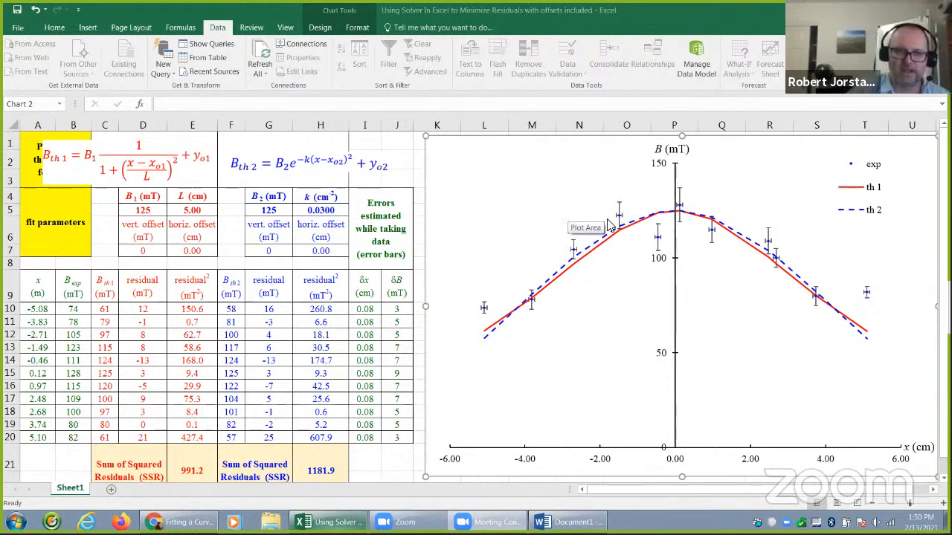
- Set the first model's initial parameters to B1 = 121 mT and L = 6.19 cm
left_click(144, 210)
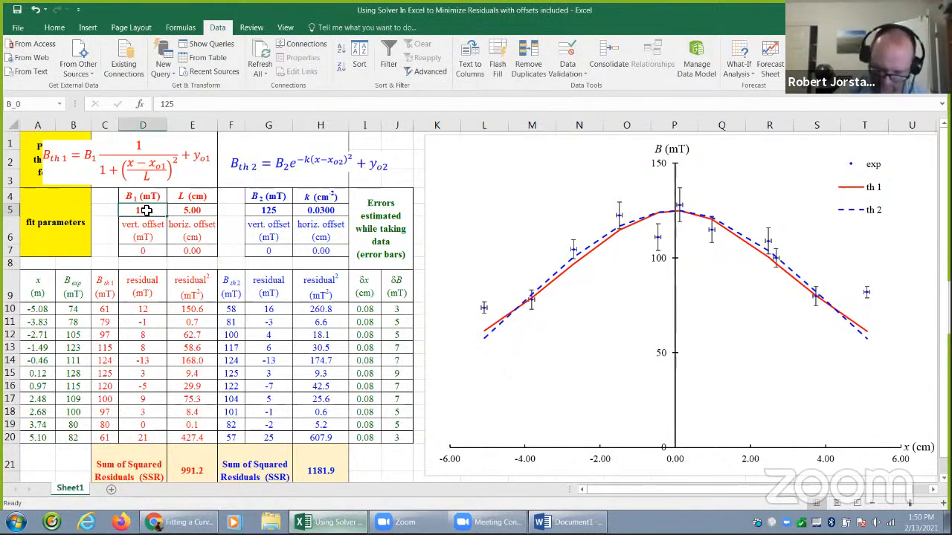
type("12")
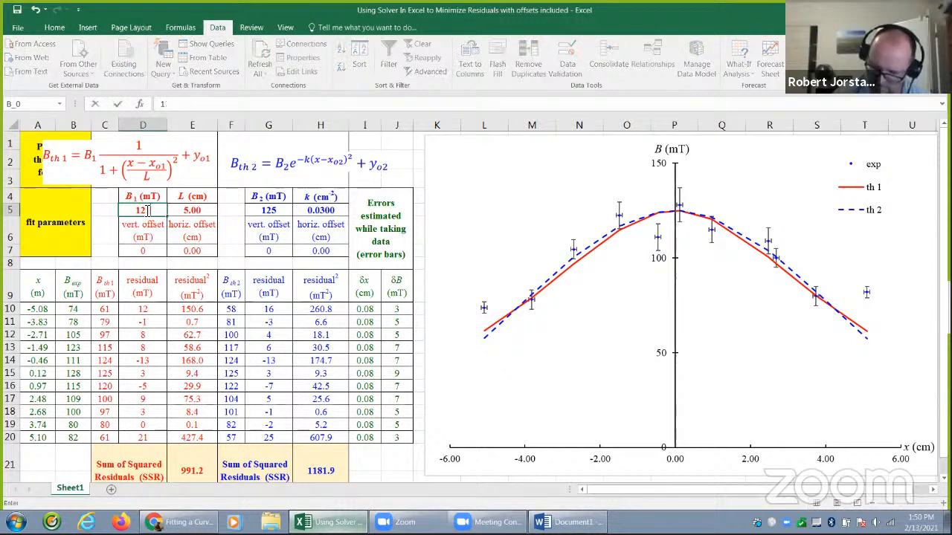
type("1")
key("Tab")
type("6.19")
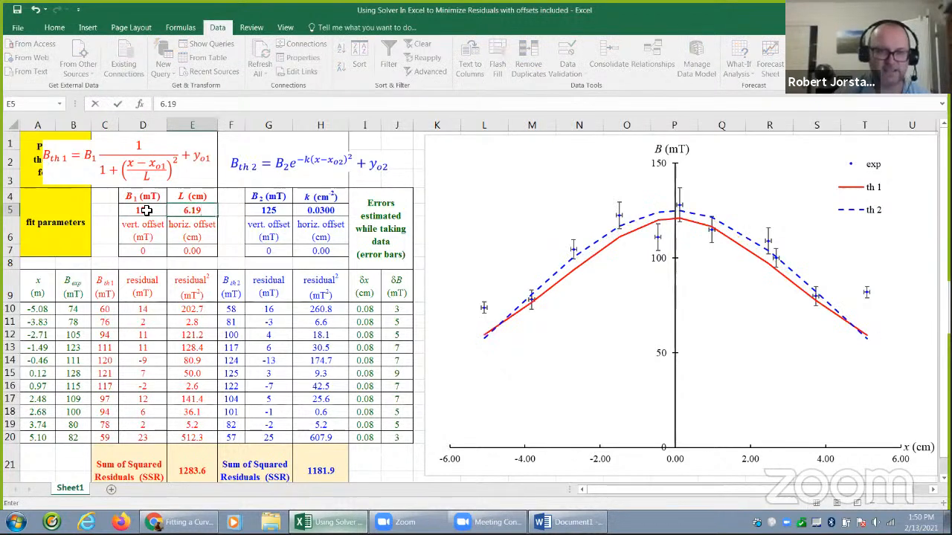
key("Tab")
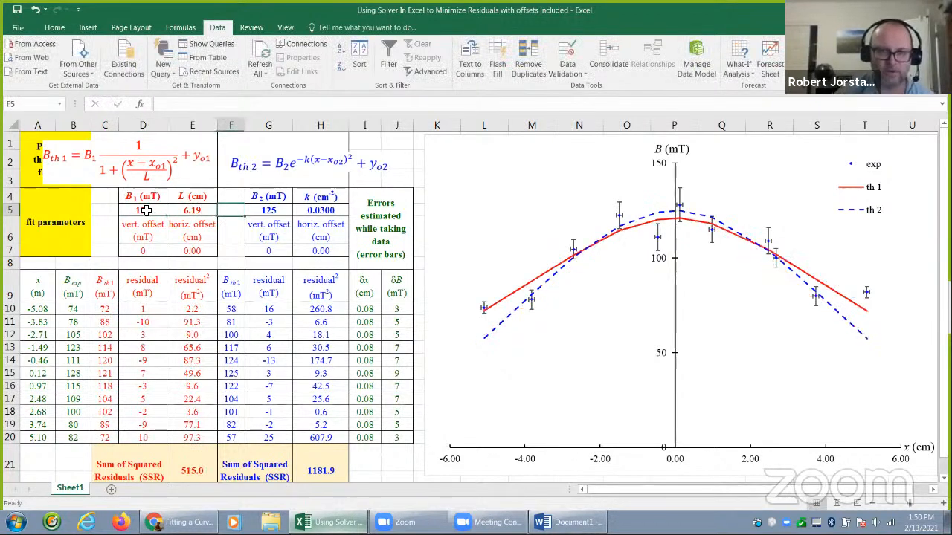
- Set the second model's initial parameters to B2 = 119 mT and k = 0.02
key("Tab")
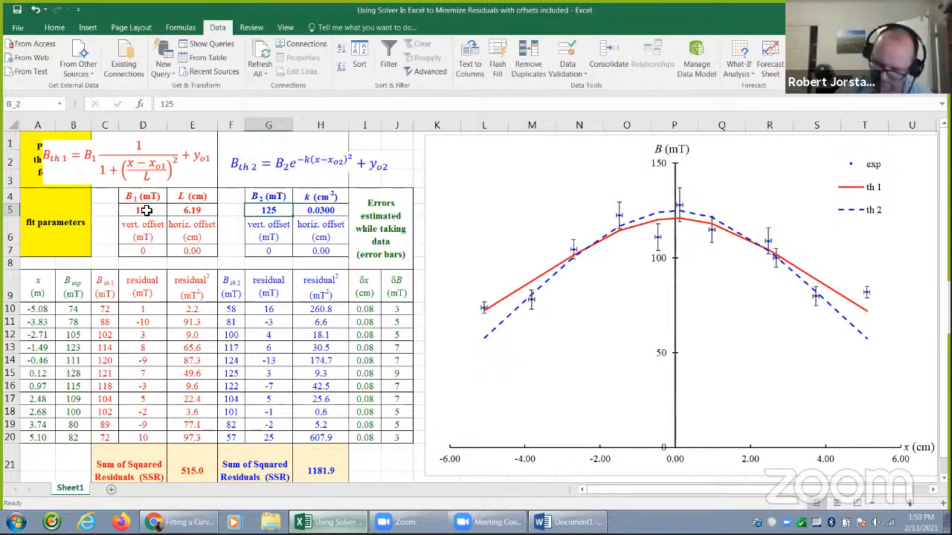
type("119")
key("Tab")
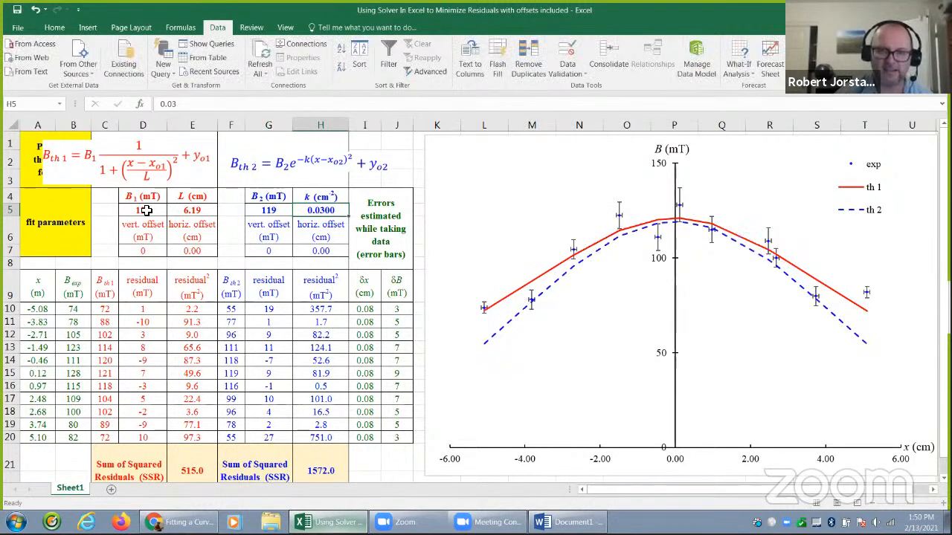
type("0.02")
key("Return")
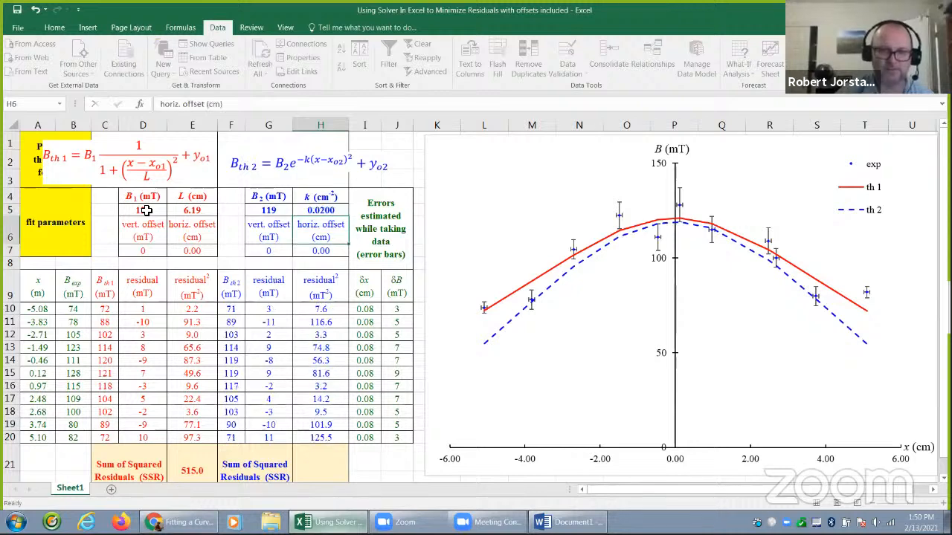
- Try a vertical offset of 10 mT in the first model, and set it back to 0
left_click(149, 251)
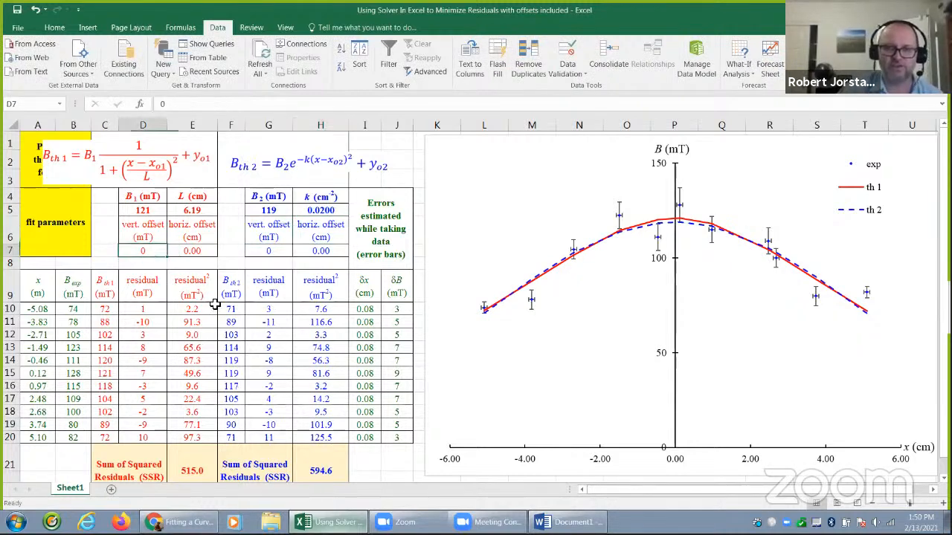
type("10")
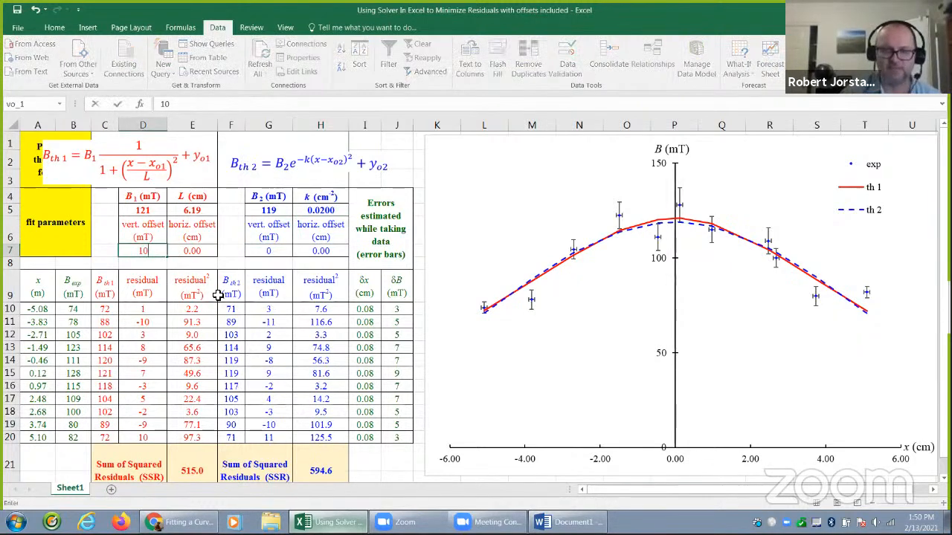
key("Return")
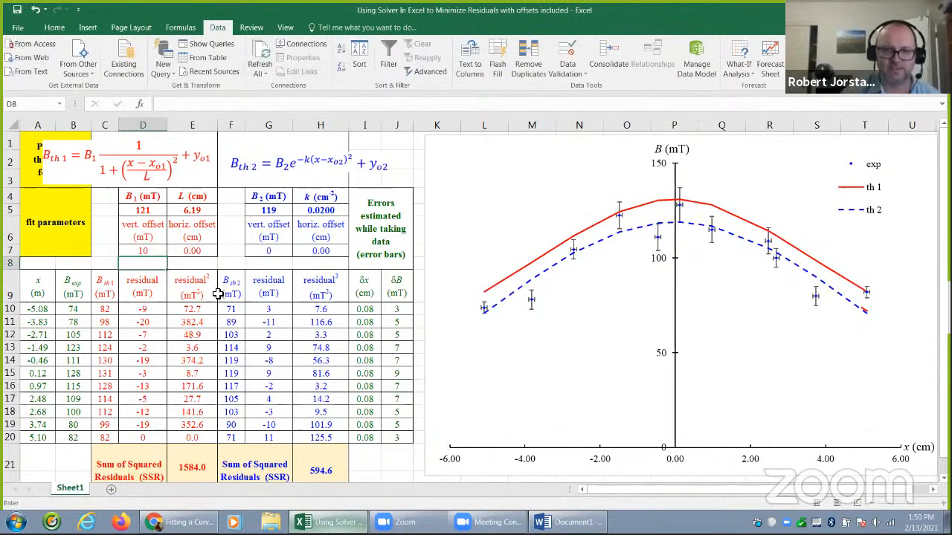
key("Up")
type("0")
key("Return")
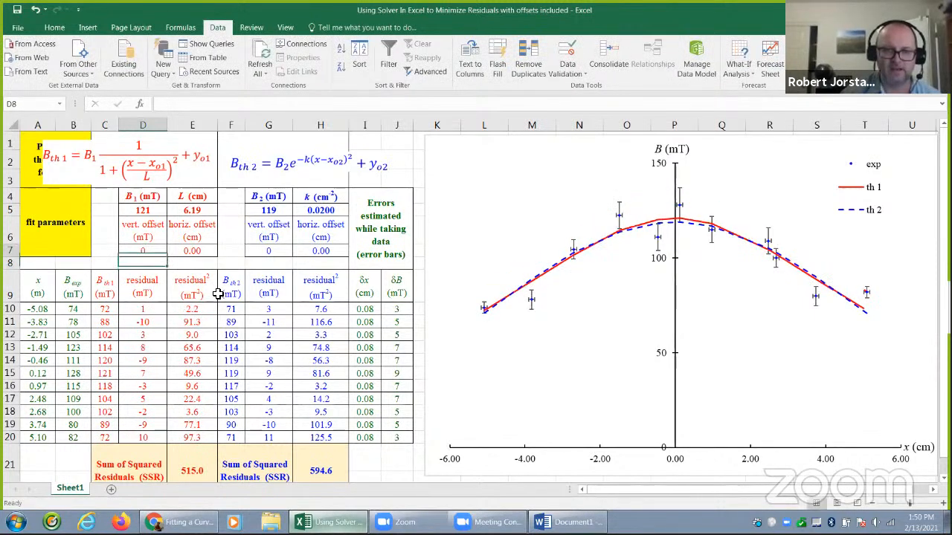
- Try a horizontal offset of 2 cm in the first model, and set it back to 0
key("Up")
key("Right")
type("2")
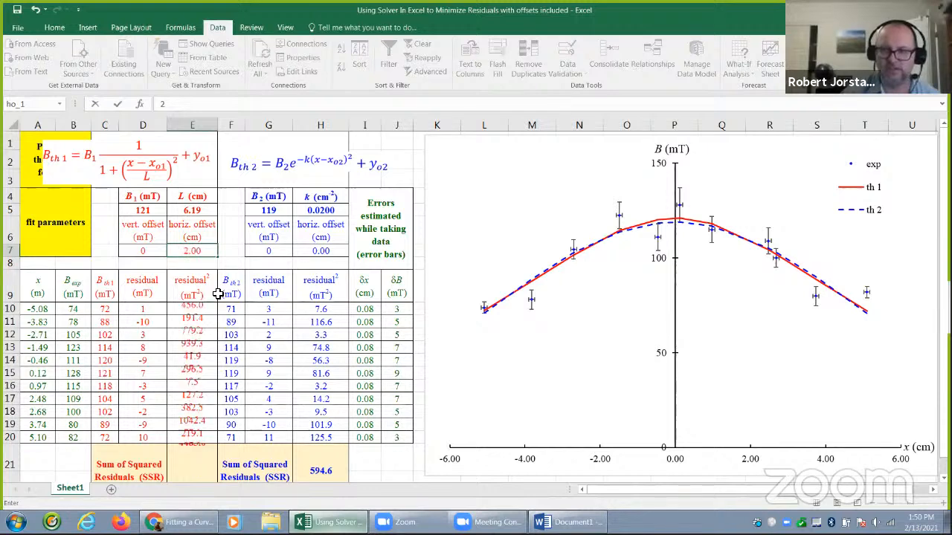
key("ctrl+Return")
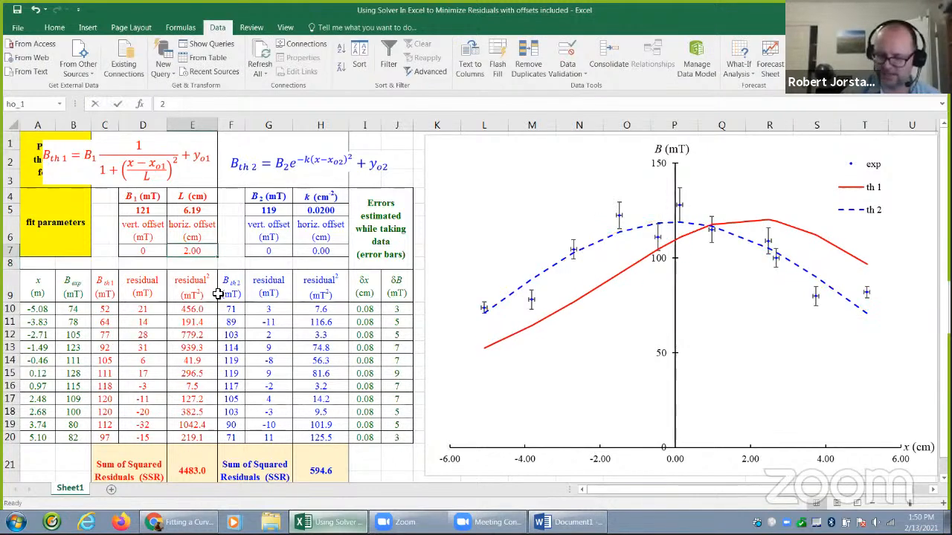
type("0")
- Try a vertical offset of 10 mT and a horizontal offset of 2 cm in the second model
key("Right")
key("Right")
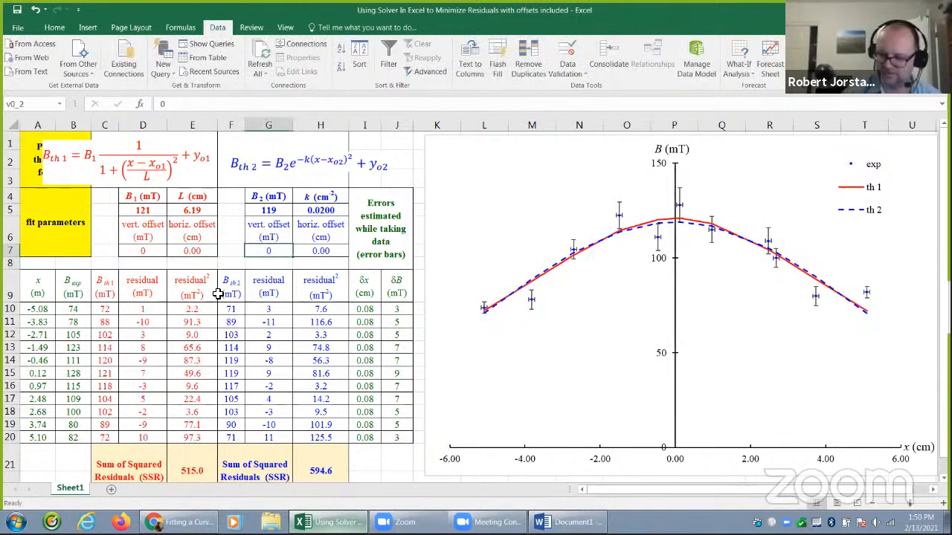
type("10")
key("Return")
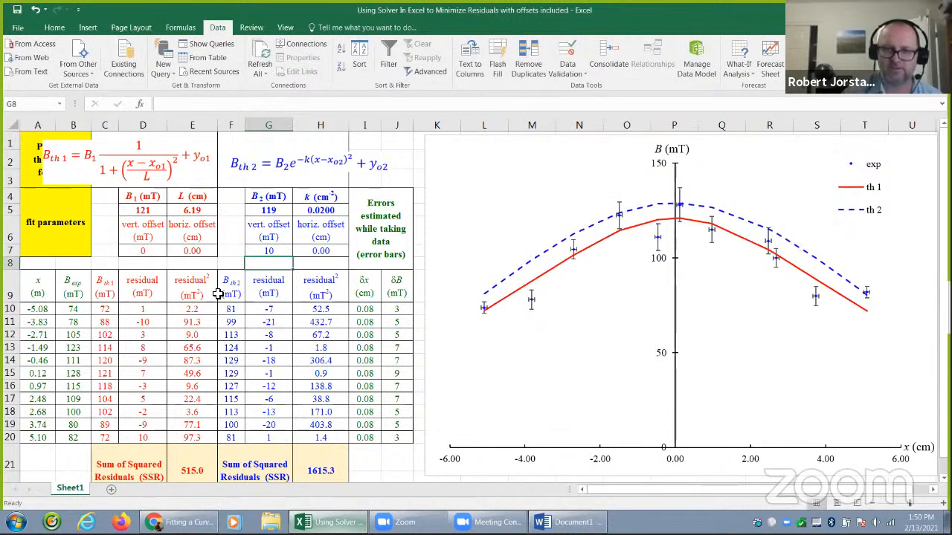
key("Up")
key("Right")
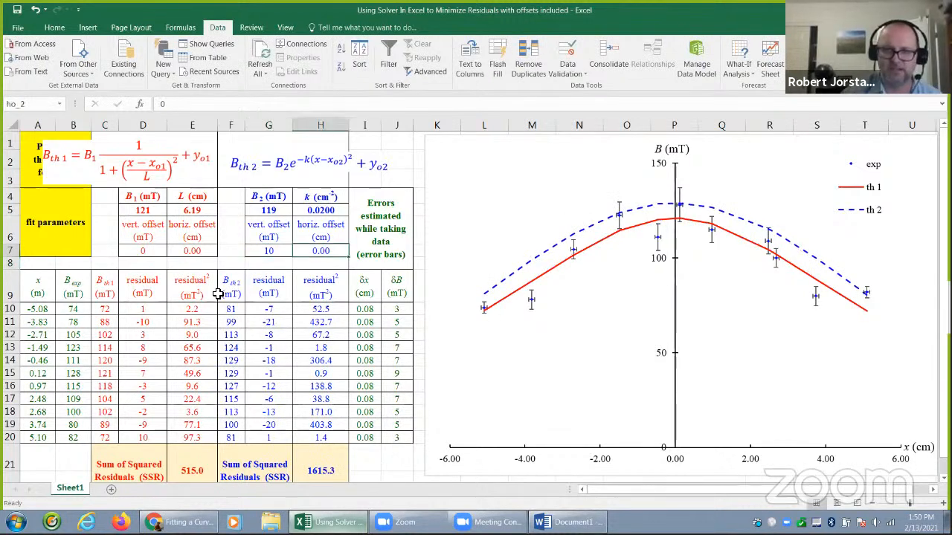
type("2")
key("Return")
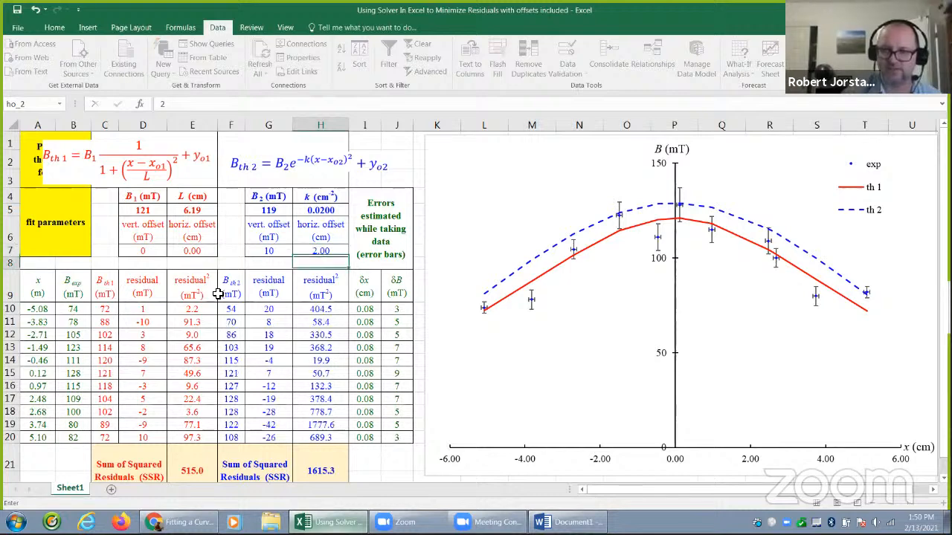
- Reset the second model's horizontal and vertical offsets to 0
key("Up")
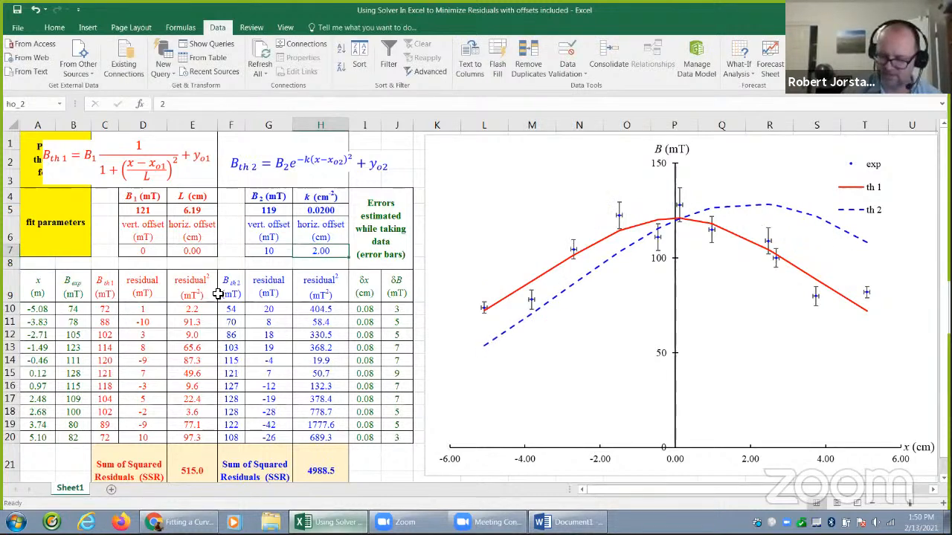
key("Delete")
key("Left")
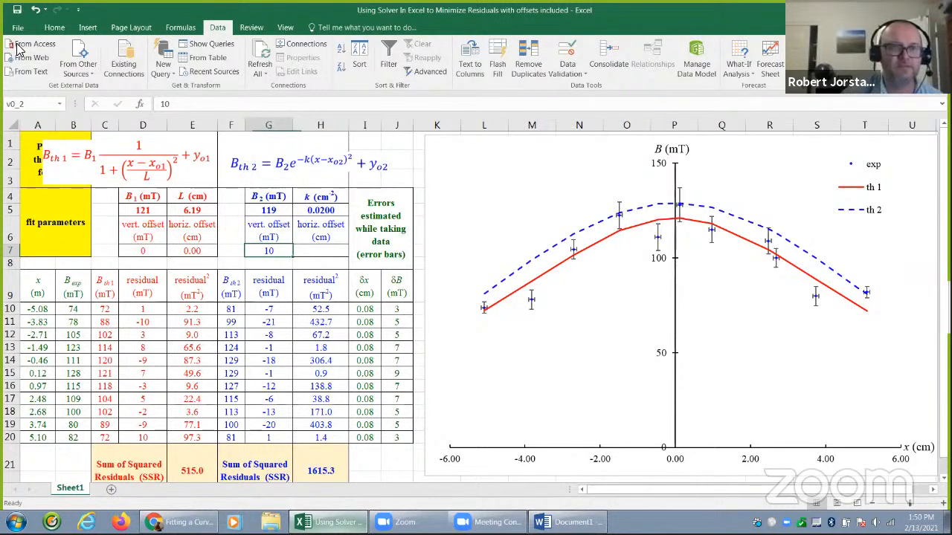
left_click(35, 9)
type("0")
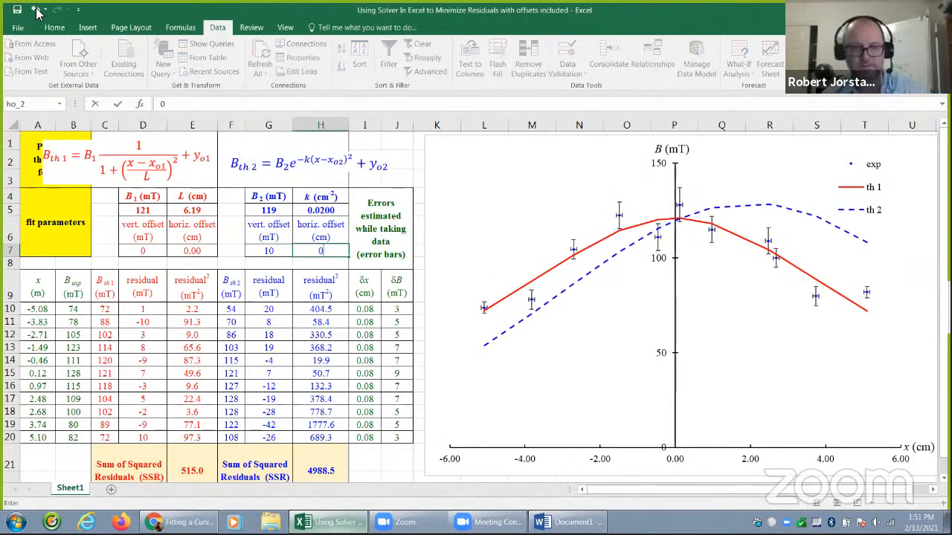
key("Left")
type("0")
key("Return")
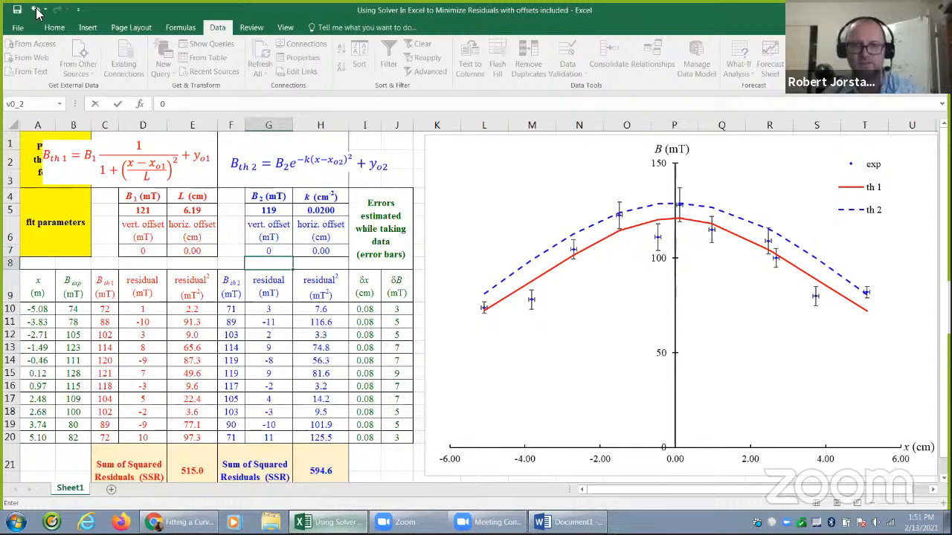
- Inspect the theoretical field formulas of both models in C10 and F10, leaving them unedited
left_click(110, 310)
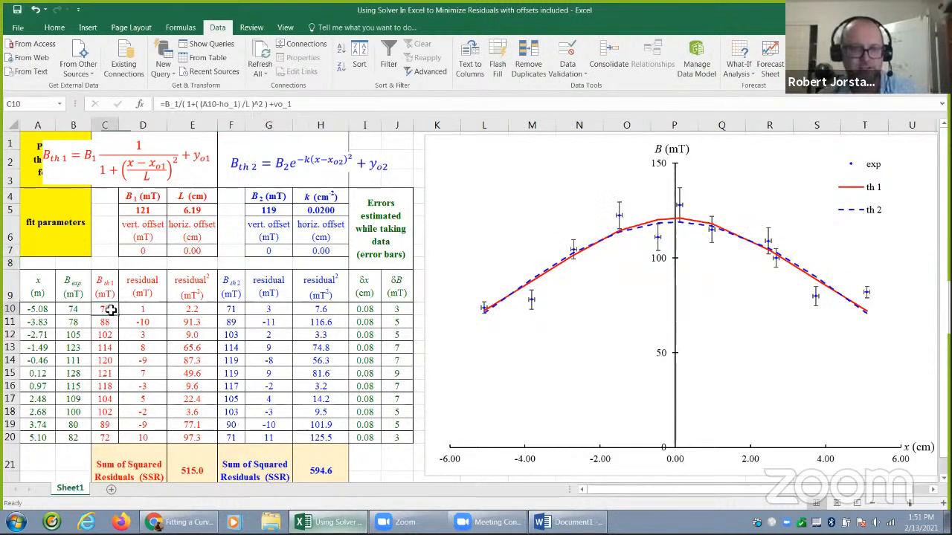
double_click(110, 311)
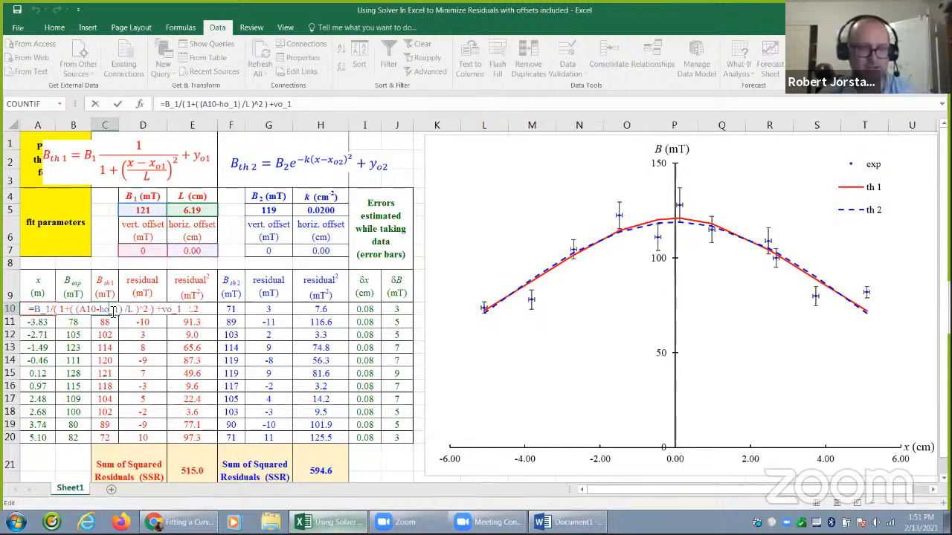
key("Escape")
double_click(240, 310)
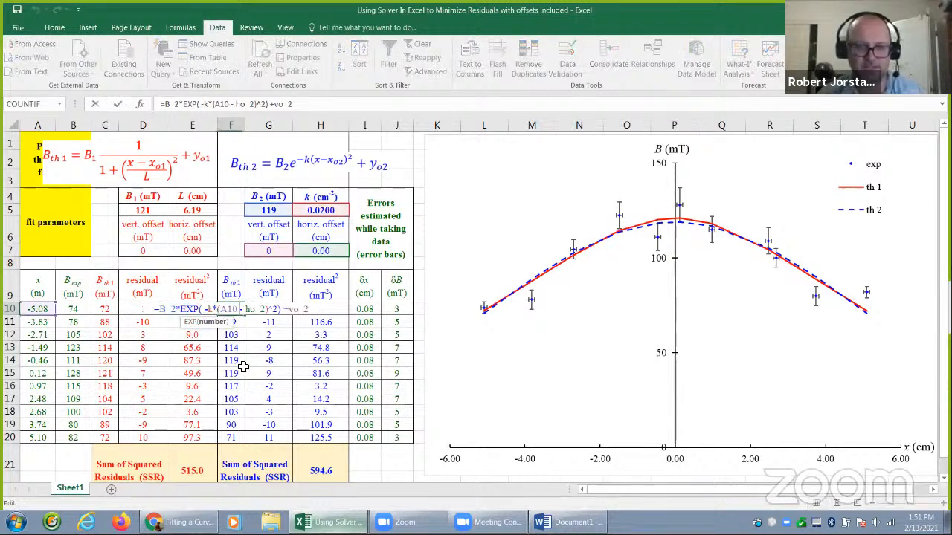
key("Escape")
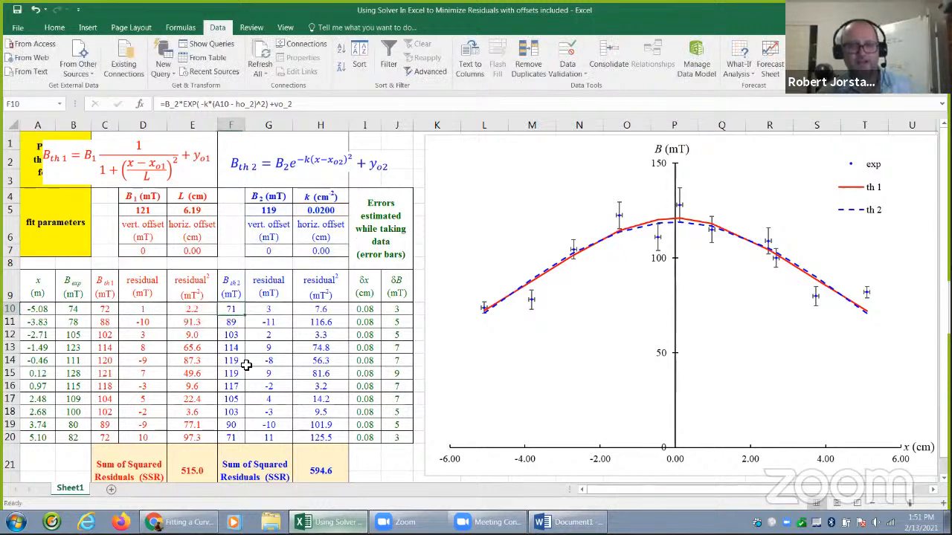
- Run Solver to minimize the first model's sum of squared residuals in E21 by changing D5:E5 and D7:E7, keeping the solution
left_click(199, 472)
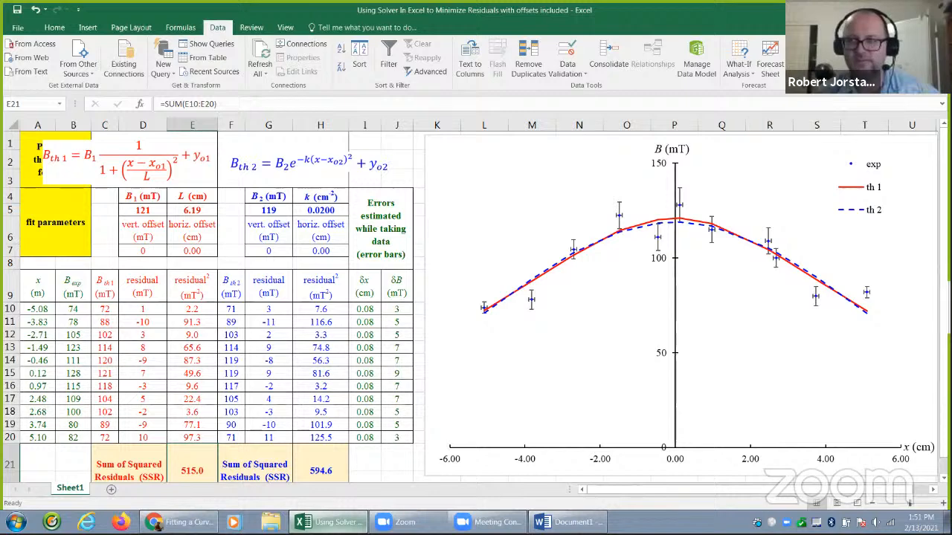
left_click(911, 45)
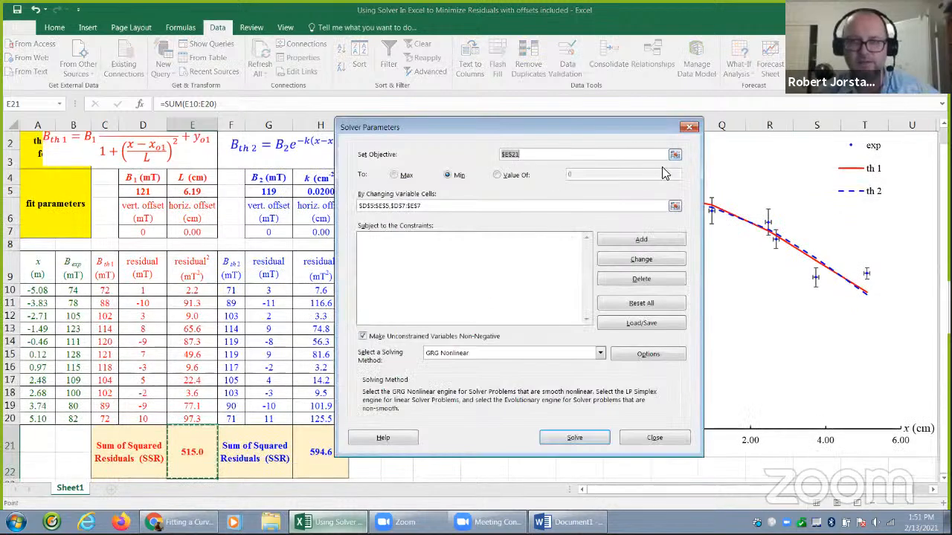
left_click(581, 439)
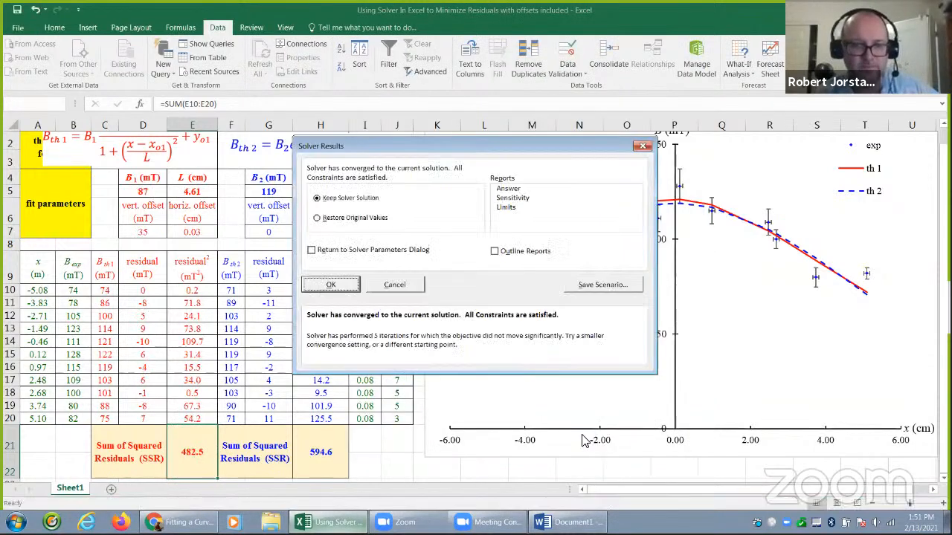
left_click(329, 287)
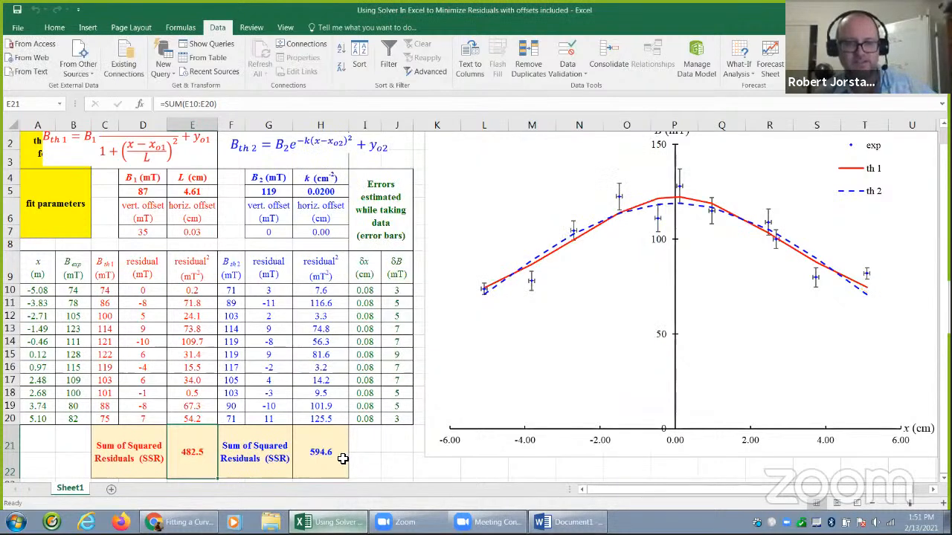
- Change the Solver objective to the second model's sum of squared residuals in H21
left_click(340, 458)
left_click(900, 46)
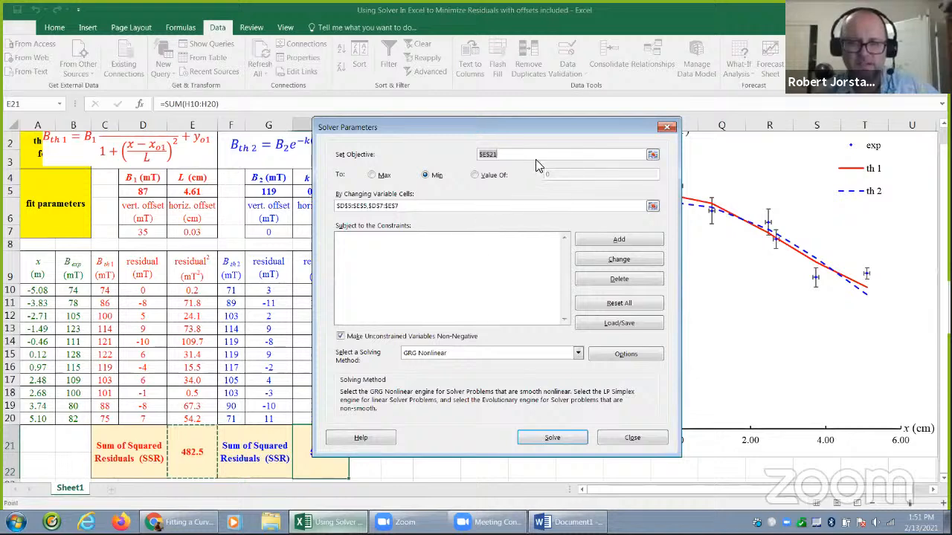
left_click(652, 155)
left_click(322, 458)
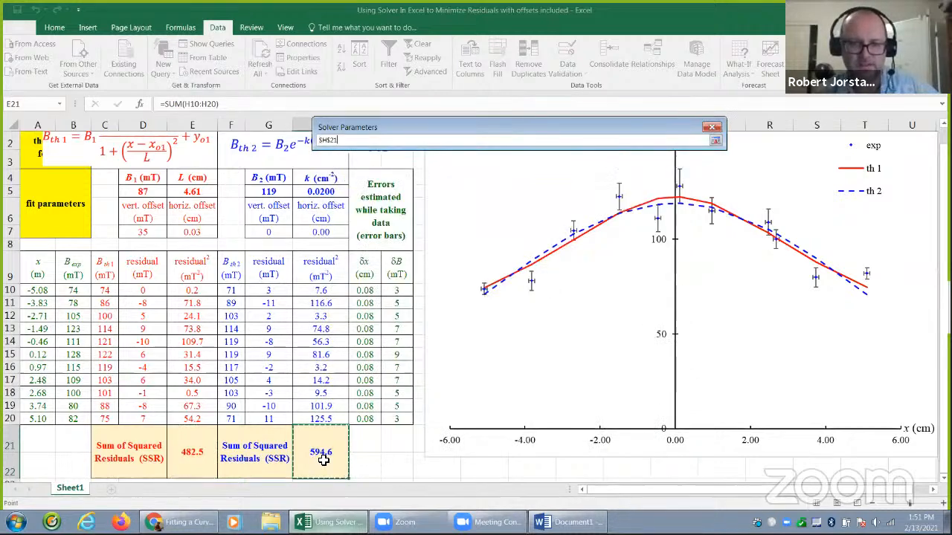
left_click(716, 140)
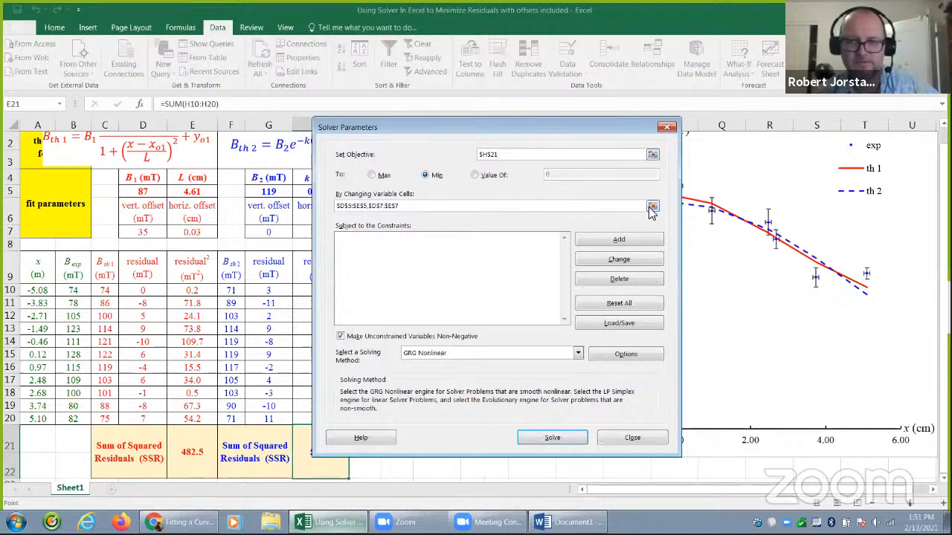
- Set the Solver variable cells to G5:H5 and G7:H7, and solve for the second model, keeping the solution
left_click(647, 206)
left_click_drag(266, 190, 292, 193)
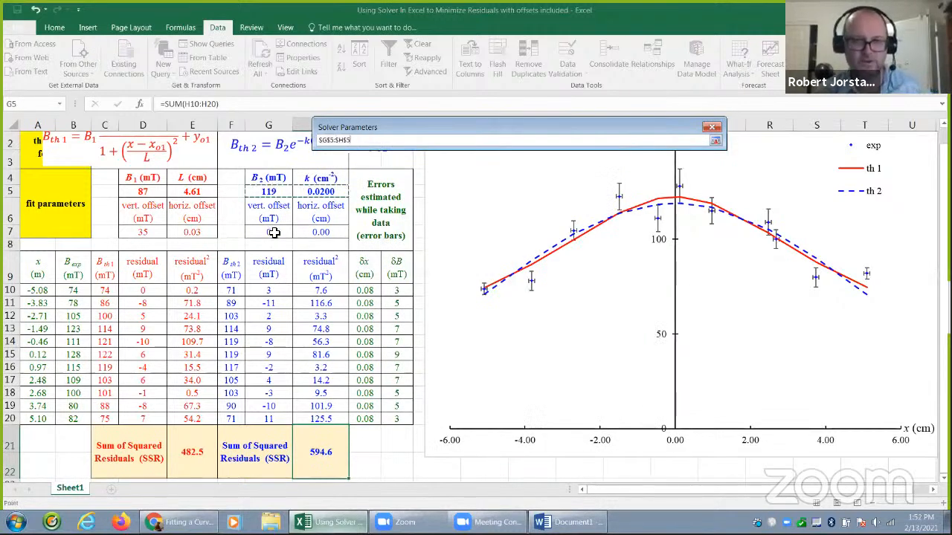
left_click_drag(275, 233, 320, 233)
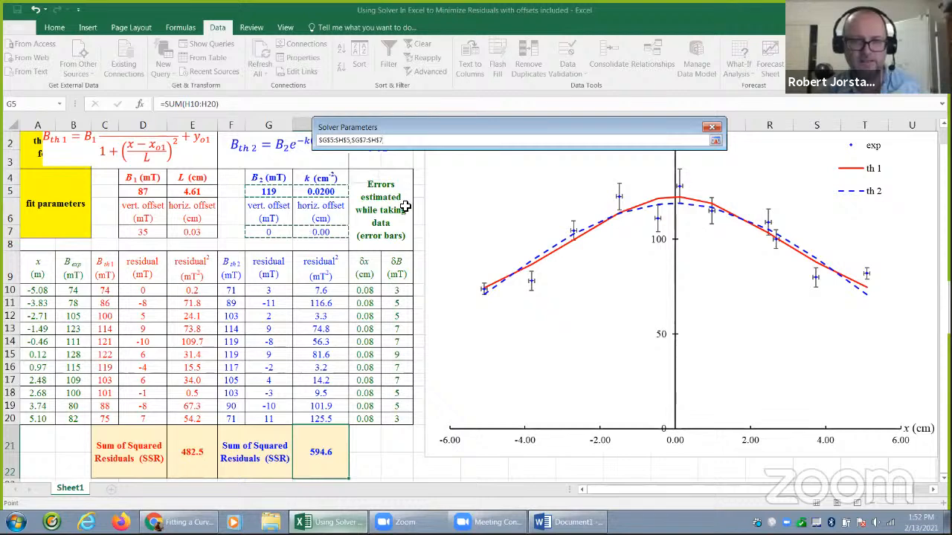
left_click(714, 142)
left_click(561, 439)
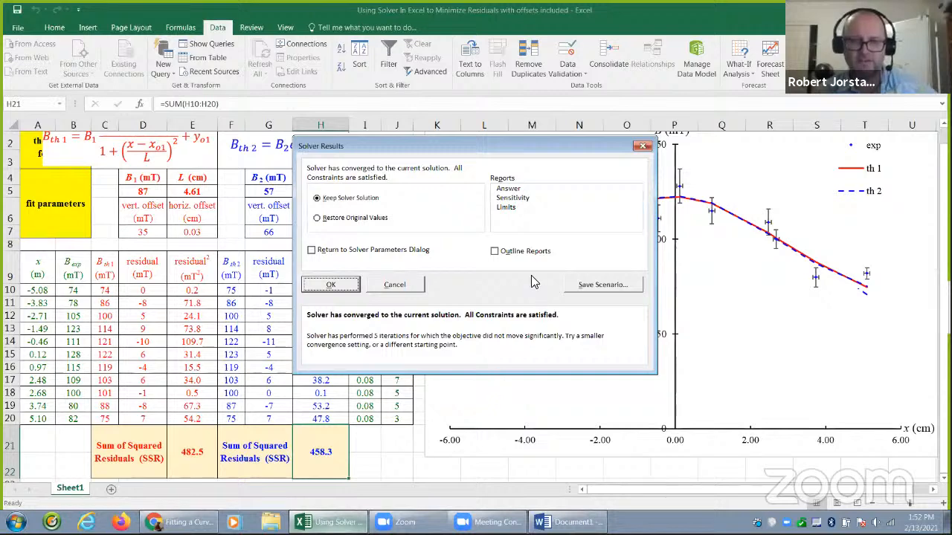
left_click(335, 284)
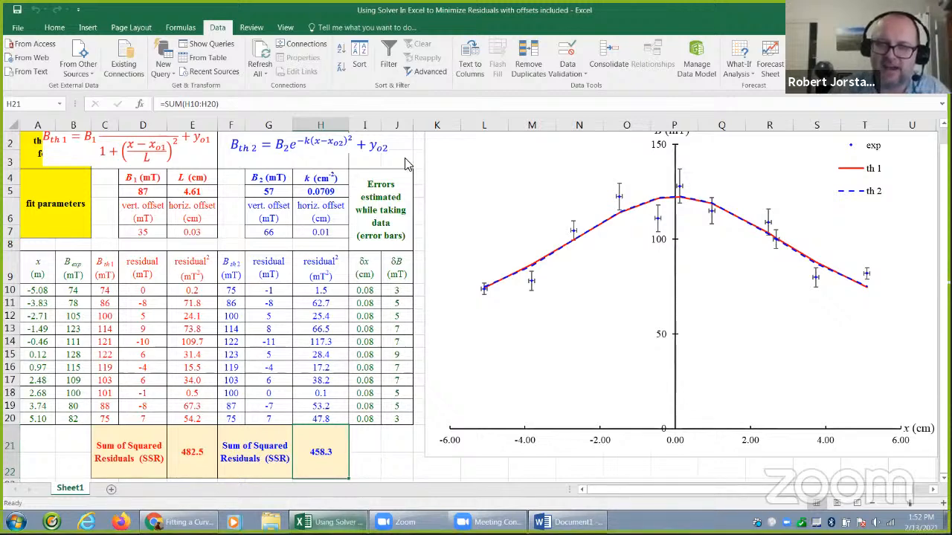
- Circle the second model's B2 and both offsets in blue, and the first model's vertical offset and B1 in pink
left_click(446, 73)
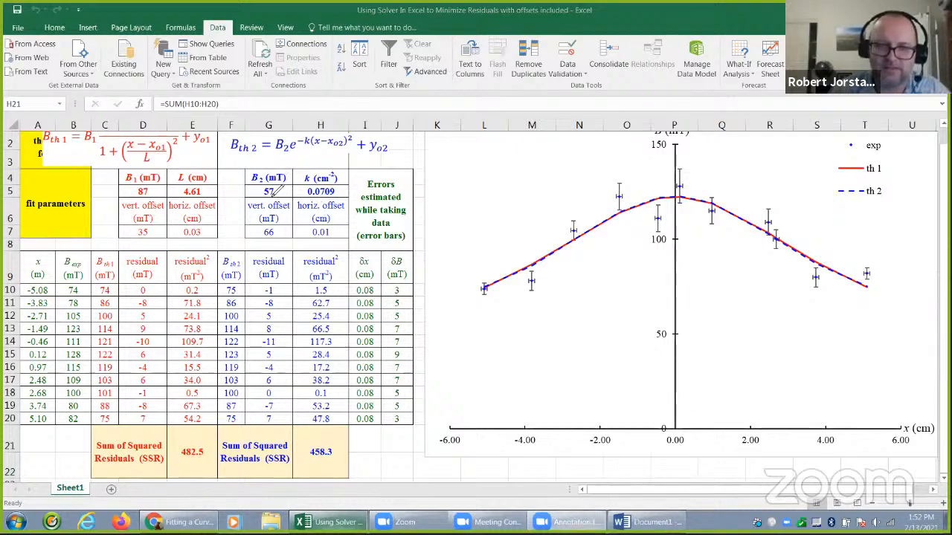
mouse_move(281, 209)
left_mouse_down()
mouse_move(254, 225)
mouse_move(279, 246)
mouse_move(292, 217)
mouse_move(258, 186)
mouse_move(268, 202)
mouse_move(280, 183)
left_mouse_up()
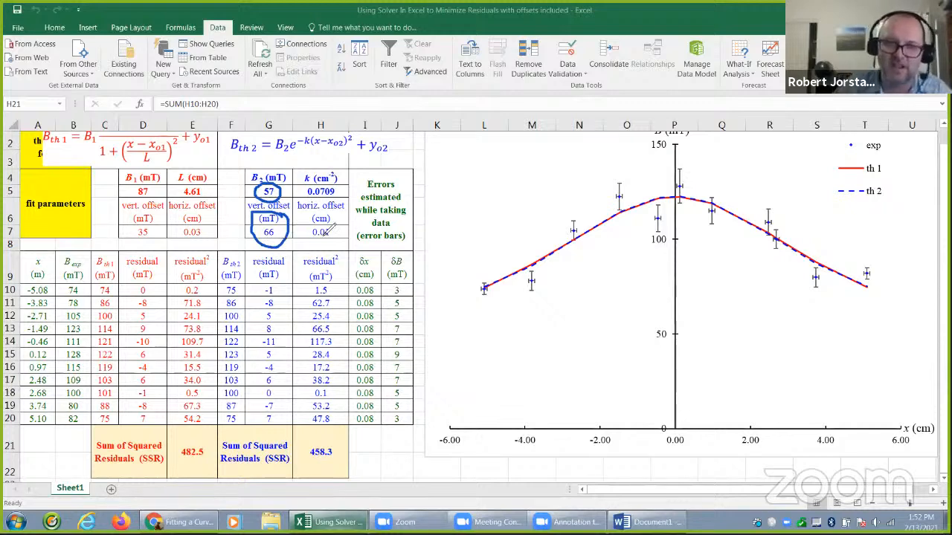
mouse_move(335, 218)
left_mouse_down()
mouse_move(307, 234)
mouse_move(348, 238)
mouse_move(333, 240)
left_mouse_up()
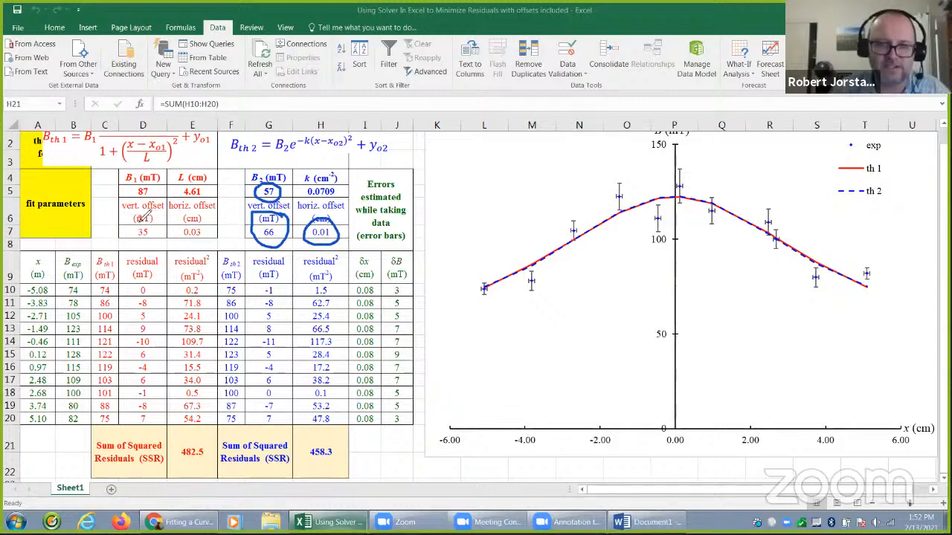
mouse_move(149, 214)
left_mouse_down()
mouse_move(144, 244)
mouse_move(163, 221)
left_mouse_up()
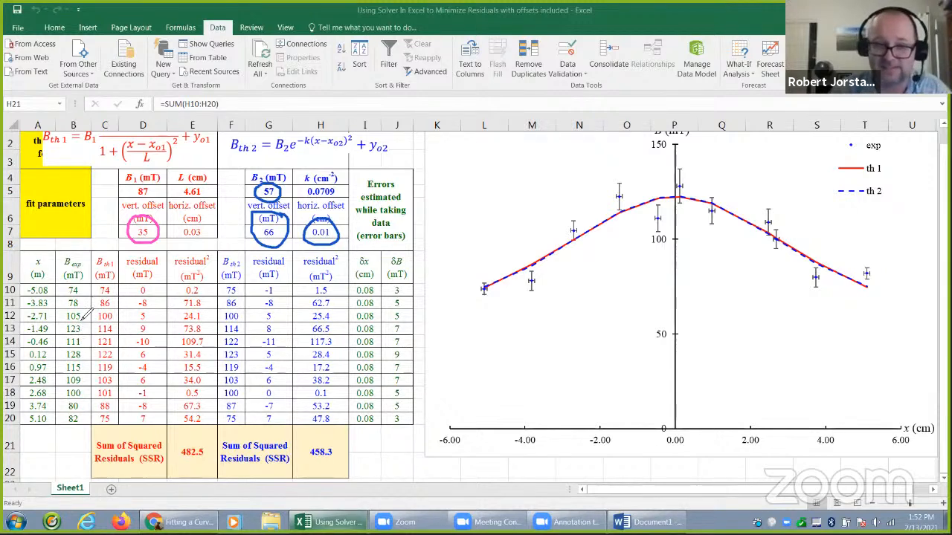
mouse_move(162, 190)
left_mouse_down()
mouse_move(156, 177)
mouse_move(132, 186)
mouse_move(153, 204)
mouse_move(159, 191)
left_mouse_up()
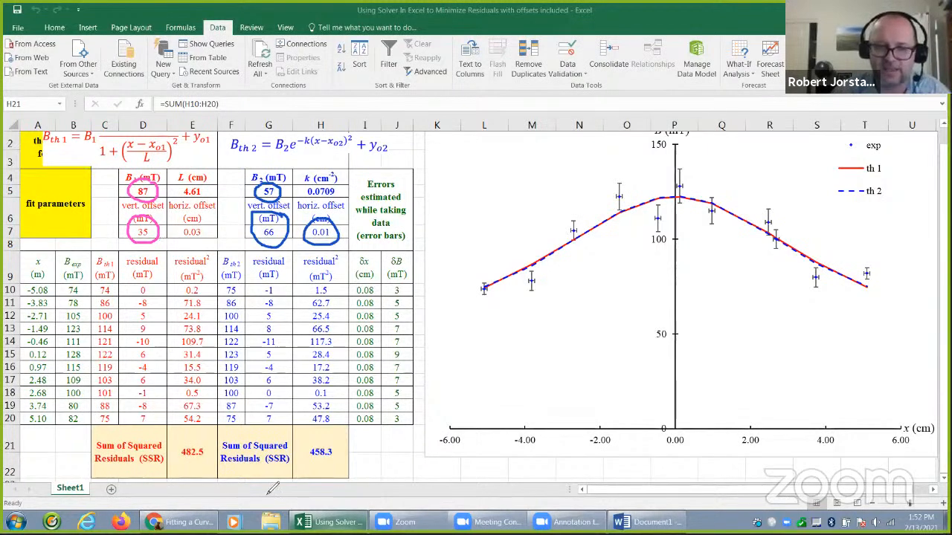
- Circle both sums of squared residuals in row 21 in pink, and clear all the drawn annotations
mouse_move(147, 435)
left_mouse_down()
mouse_move(112, 430)
mouse_move(88, 457)
left_mouse_up()
mouse_move(171, 479)
left_mouse_down()
mouse_move(370, 456)
mouse_move(208, 415)
mouse_move(126, 435)
left_mouse_up()
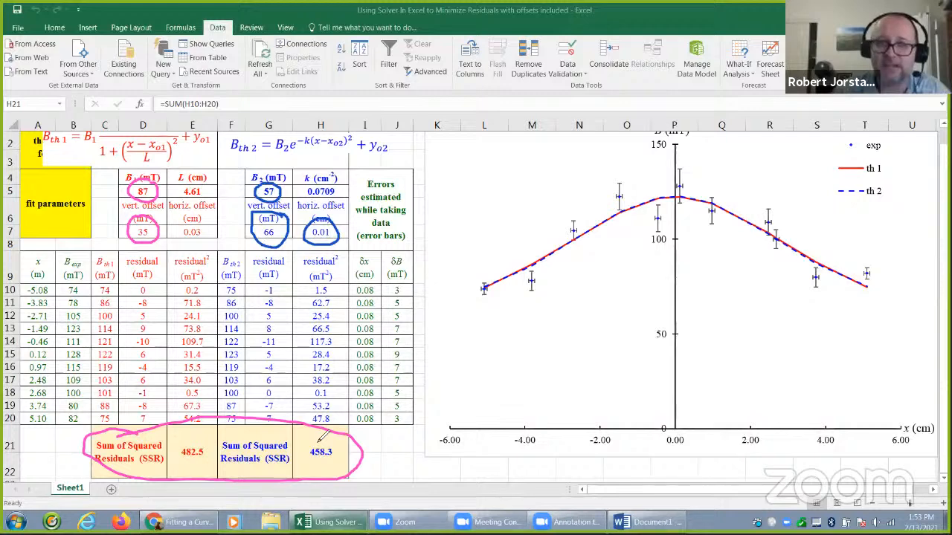
left_click(682, 92)
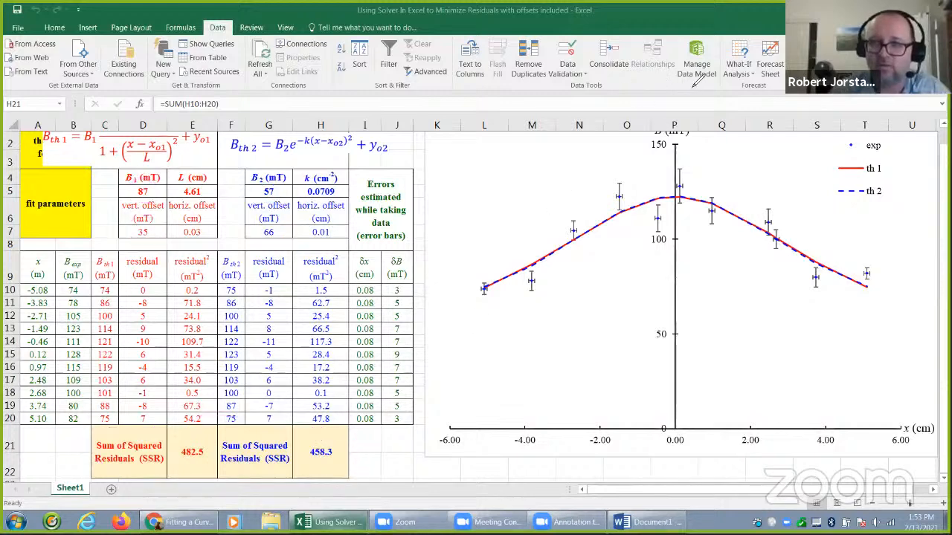
left_click(777, 108)
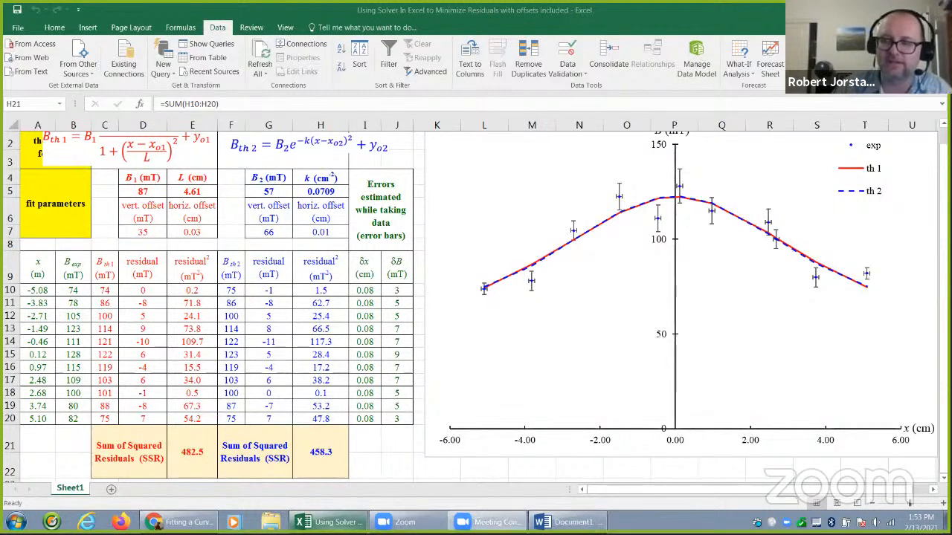
- Add a Solver constraint of G7 <= 2 on the second model's vertical offset, and solve again, keeping the solution
left_click(328, 522)
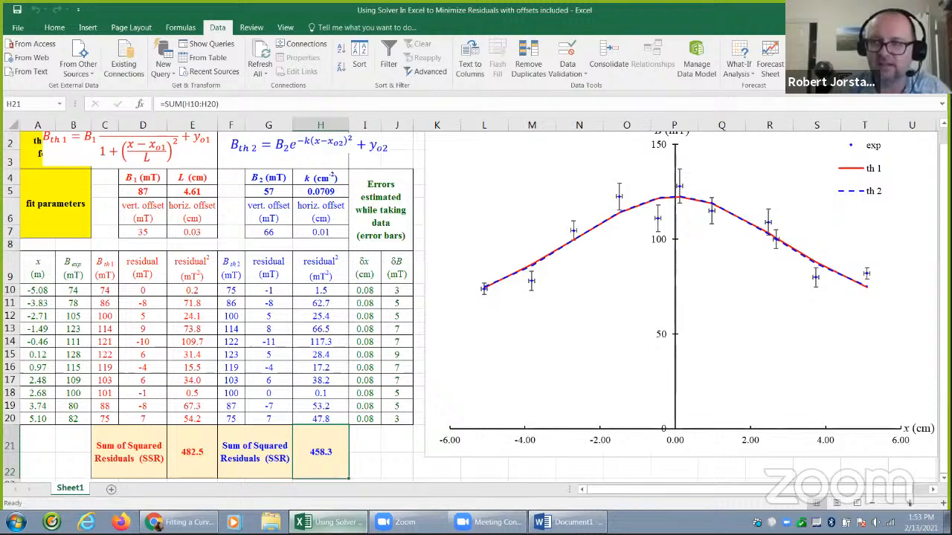
left_click(901, 45)
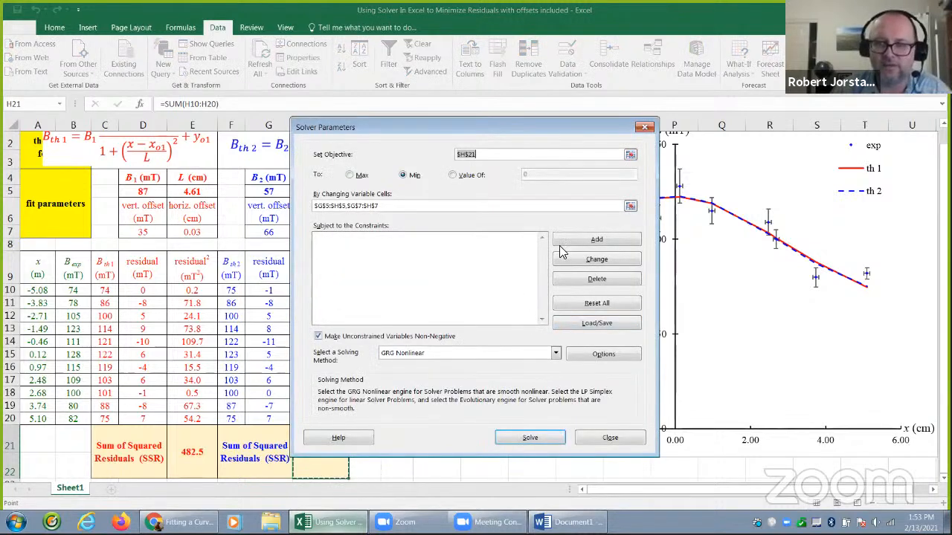
left_click(595, 239)
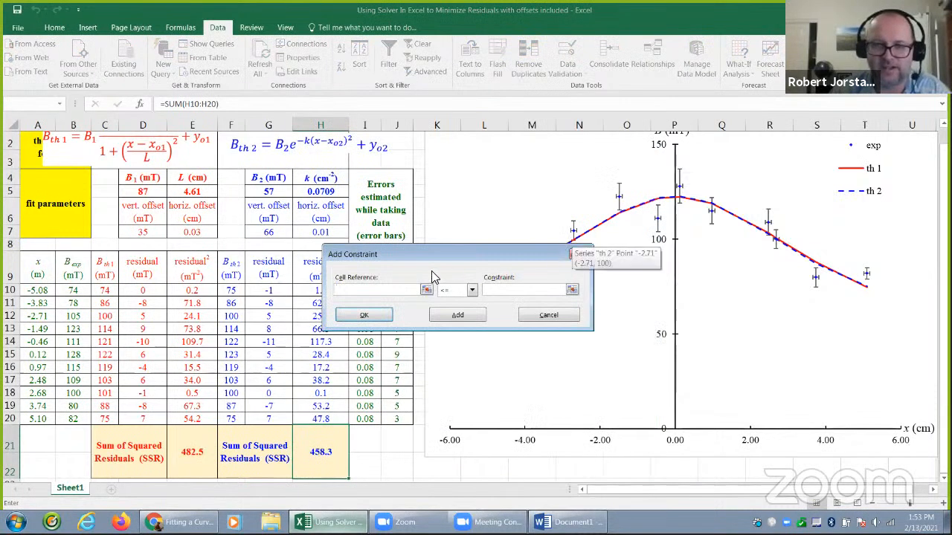
left_click(427, 290)
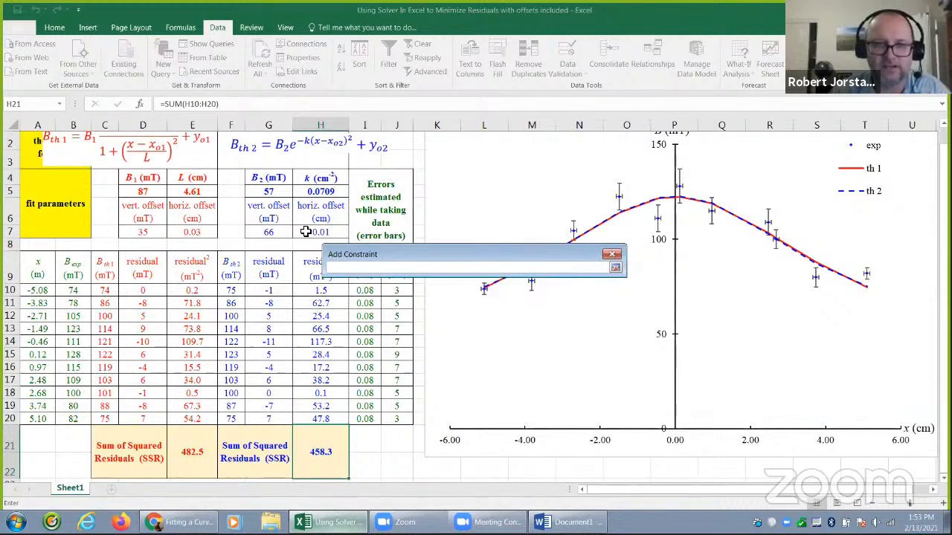
left_click(276, 232)
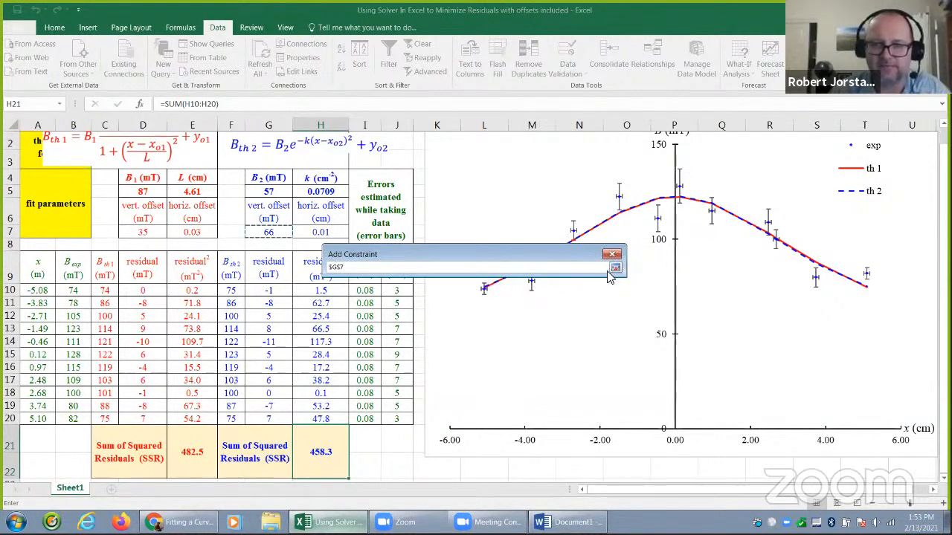
left_click(615, 269)
left_click(524, 291)
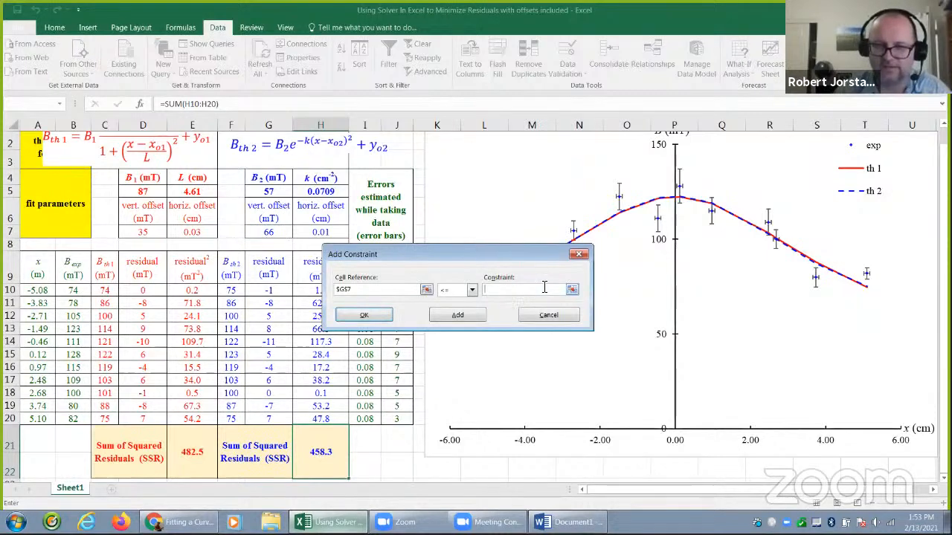
type("2")
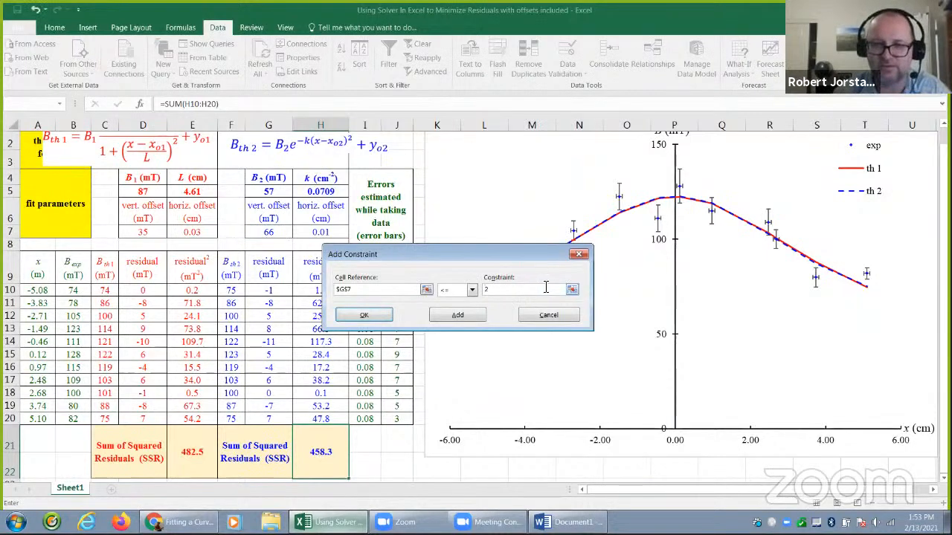
left_click(365, 315)
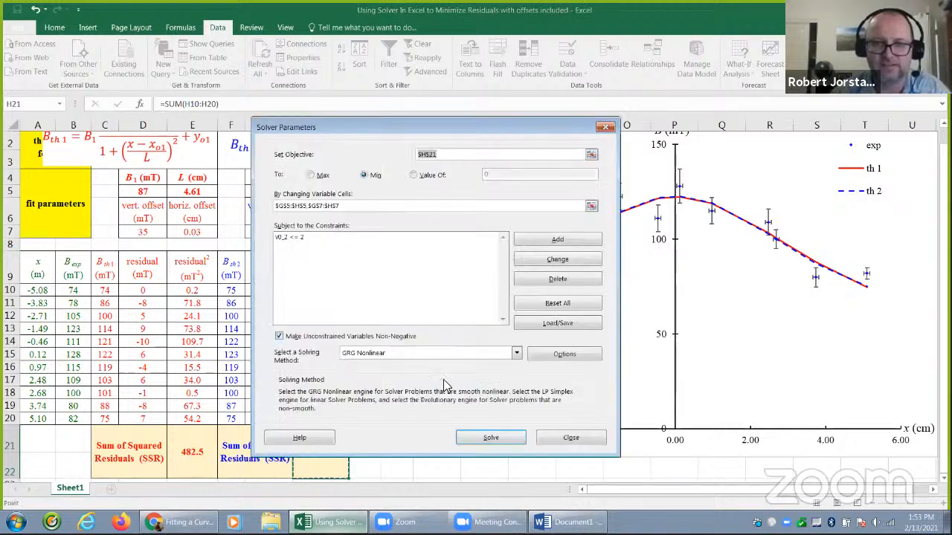
left_click(491, 437)
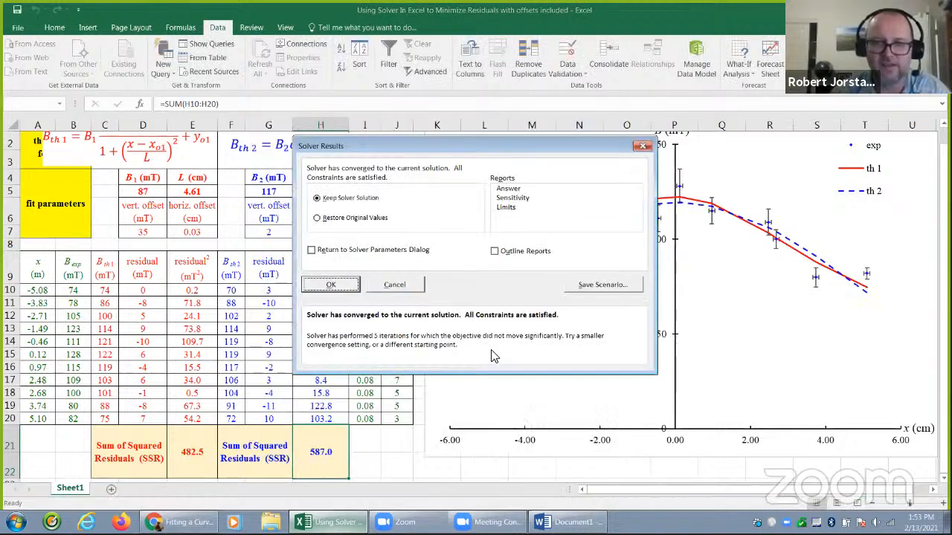
left_click(354, 286)
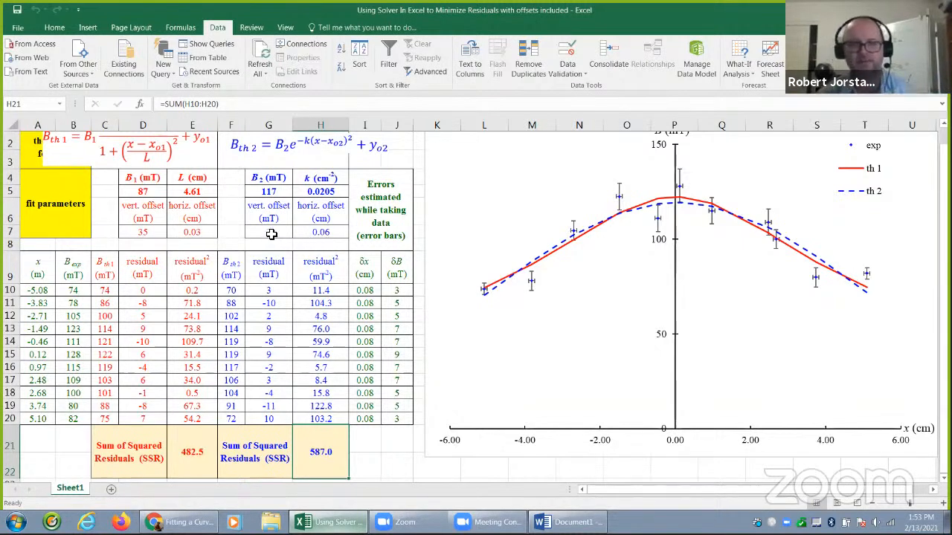
- Examine the vertical and horizontal offsets of both models in D6:H7
left_click_drag(275, 208, 279, 238)
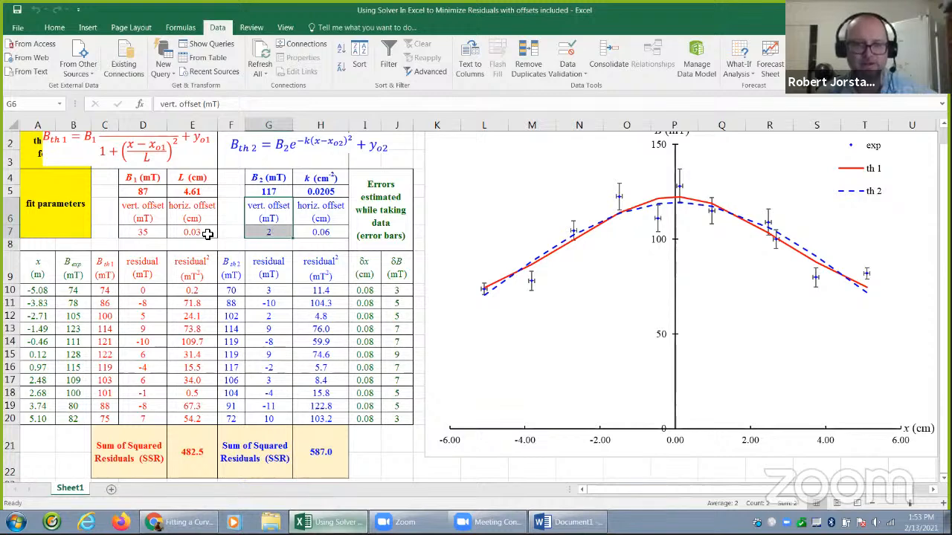
left_click_drag(148, 215, 303, 234)
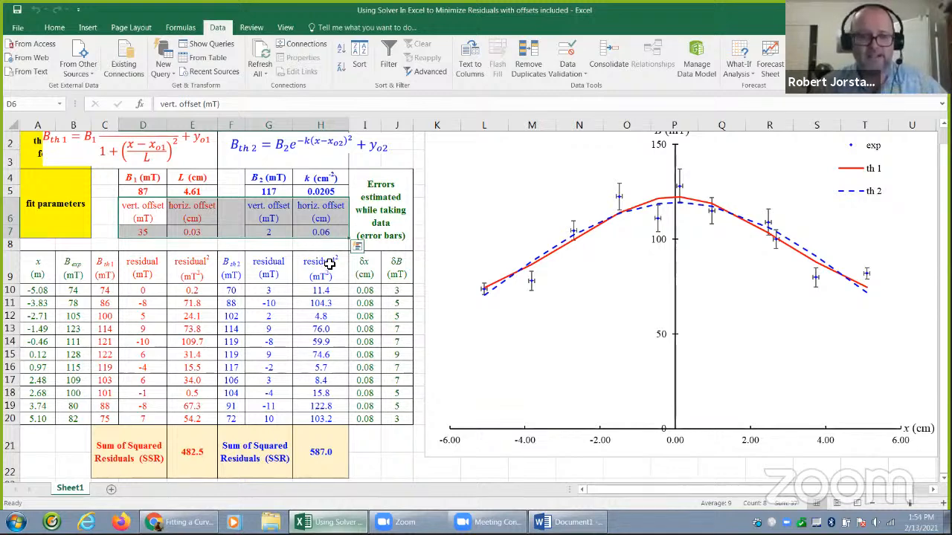
- Open the recent workbook "Using Solver In Excel to Minimize Residuals" and show its "linear example" sheet
left_click(16, 30)
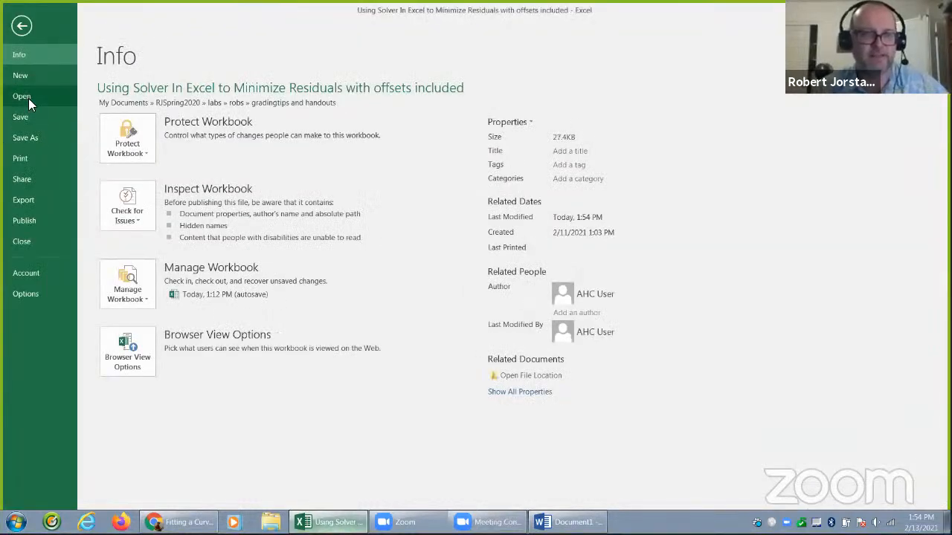
left_click(24, 97)
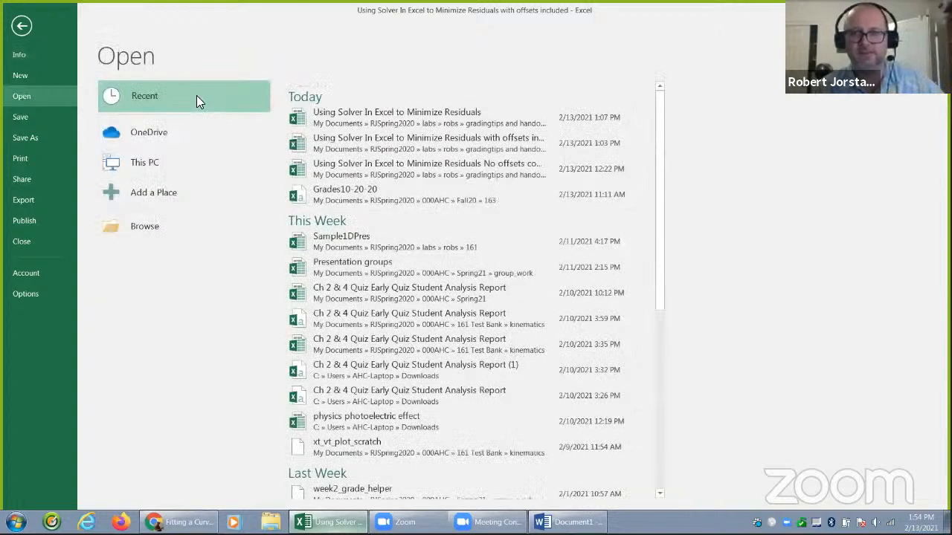
left_click(385, 124)
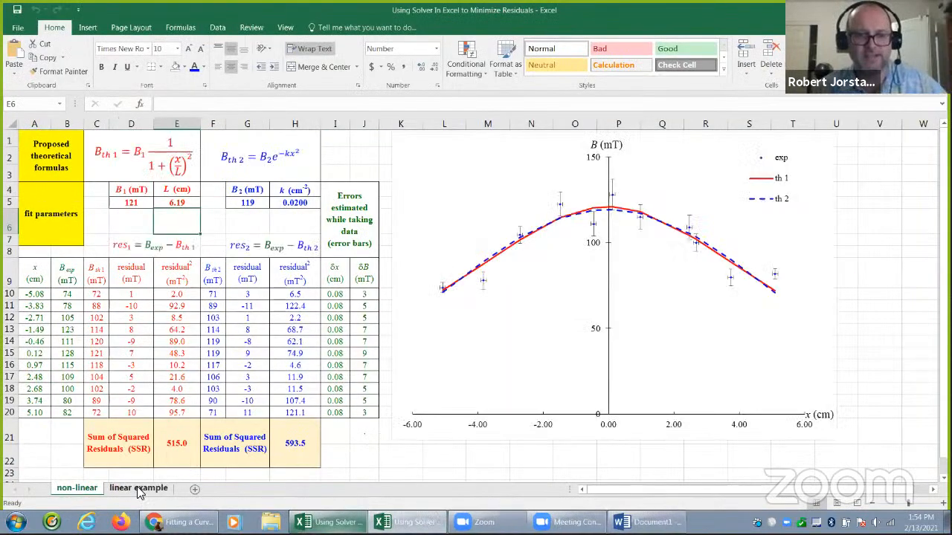
left_click(138, 489)
left_click(192, 385)
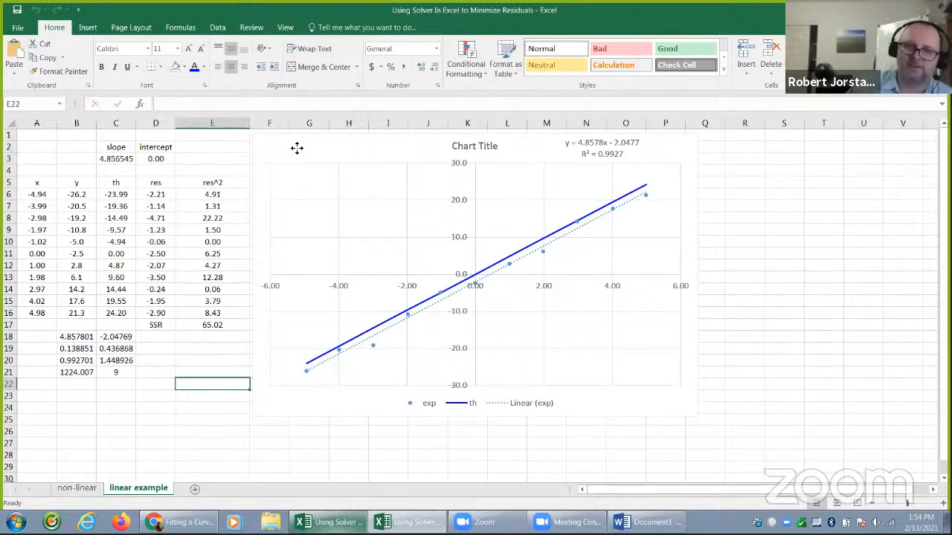
- Shift the scatter chart slightly away from the res^2 column, and leave the chart selected
mouse_move(296, 149)
left_mouse_down()
mouse_move(310, 154)
mouse_move(300, 149)
left_mouse_up()
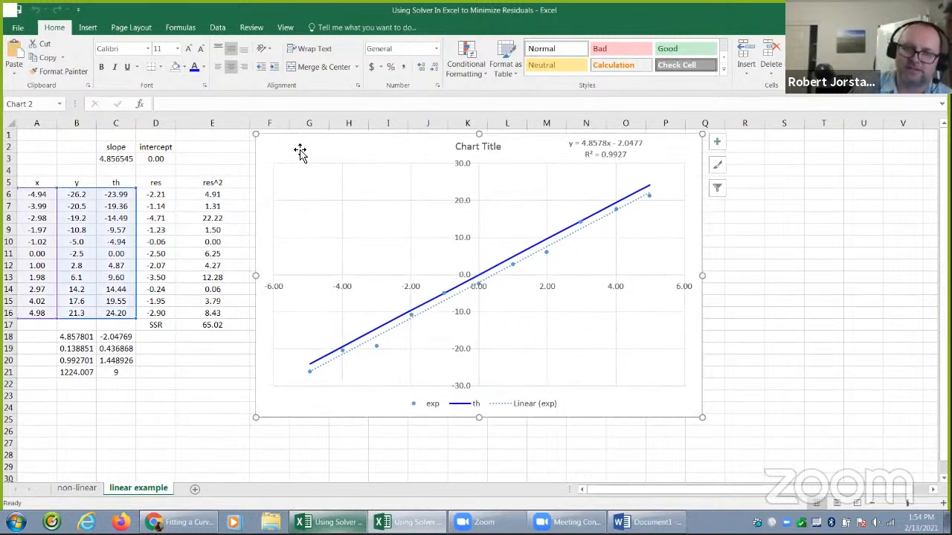
left_click(219, 160)
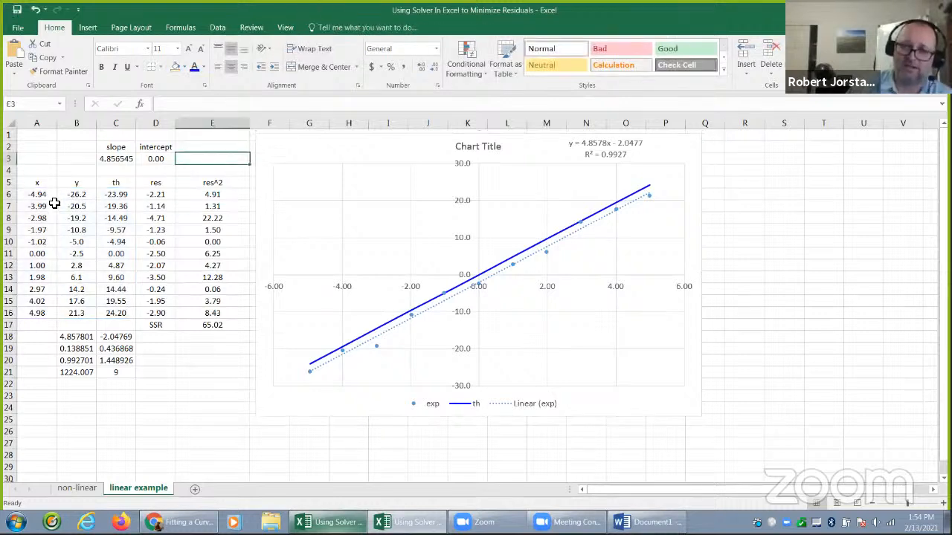
left_click(481, 285)
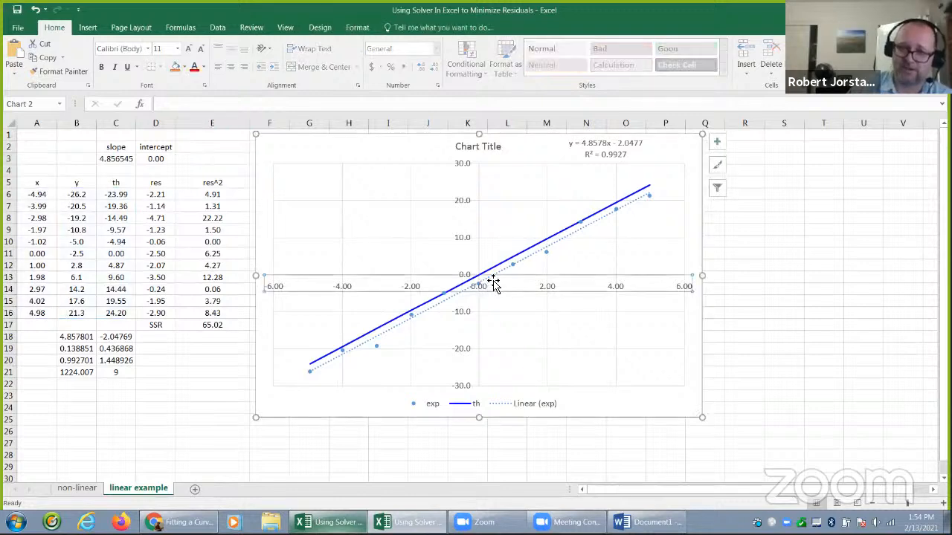
left_click(528, 259)
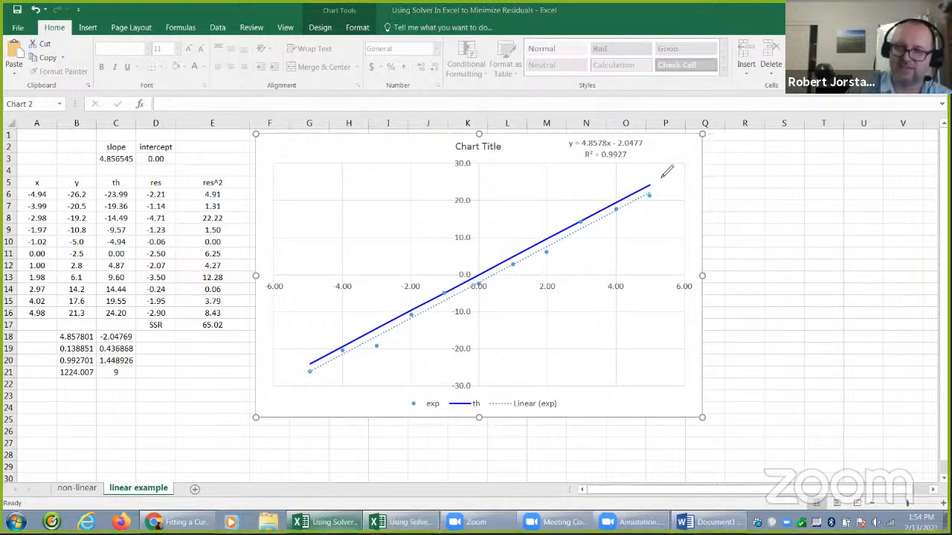
- Draw blue arrows to the upper end of the th line and the lower end of the dotted trendline, and circle the SSR value in E17
mouse_move(667, 173)
left_mouse_down()
mouse_move(670, 159)
mouse_move(657, 186)
mouse_move(662, 180)
left_mouse_up()
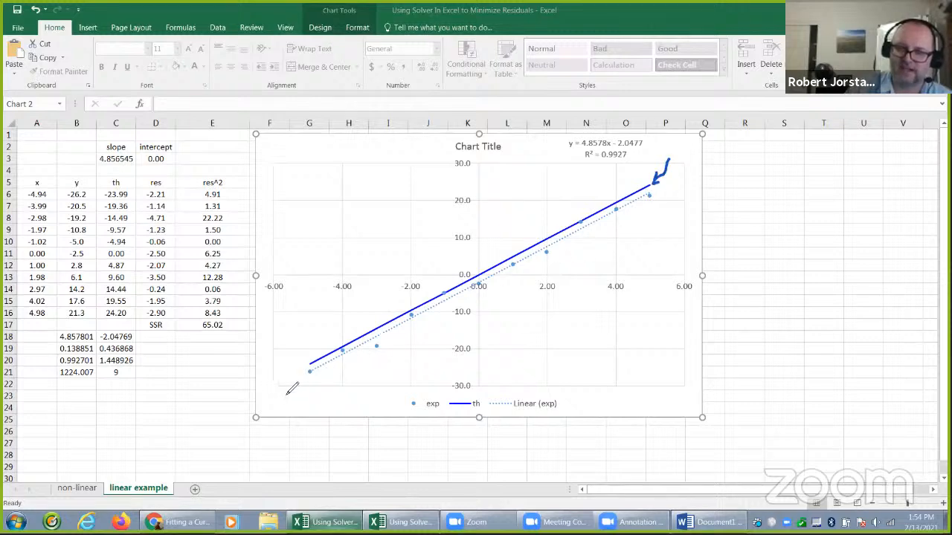
mouse_move(283, 390)
left_mouse_down()
mouse_move(305, 372)
mouse_move(304, 382)
left_mouse_up()
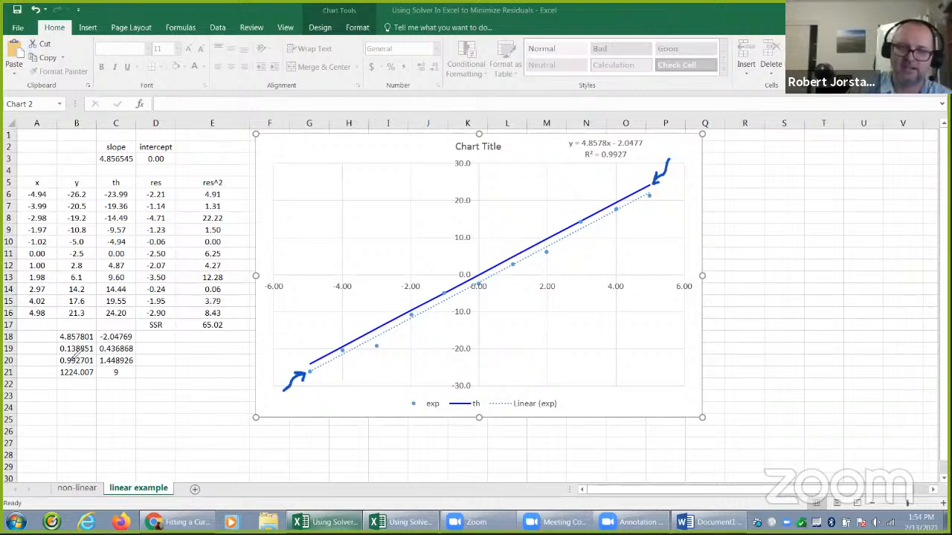
mouse_move(216, 315)
left_mouse_down()
mouse_move(203, 330)
mouse_move(228, 315)
left_mouse_up()
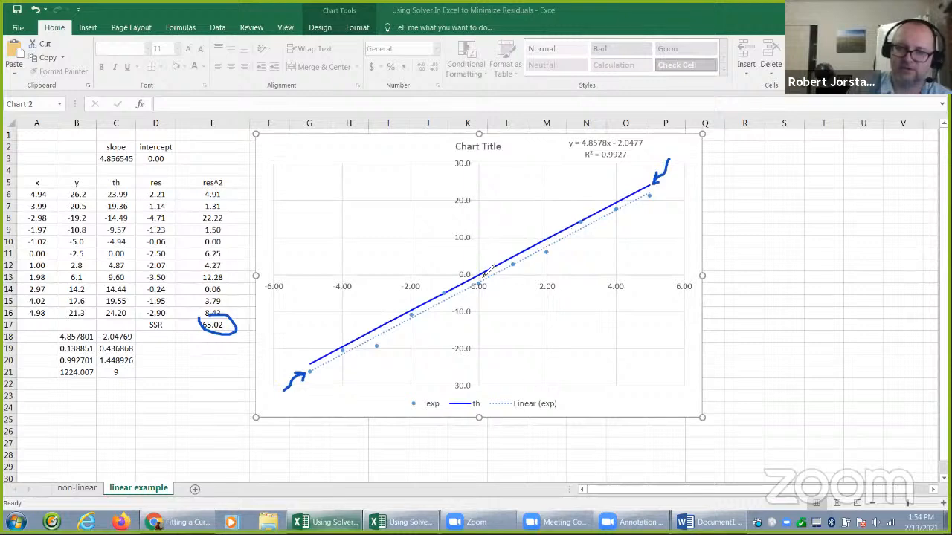